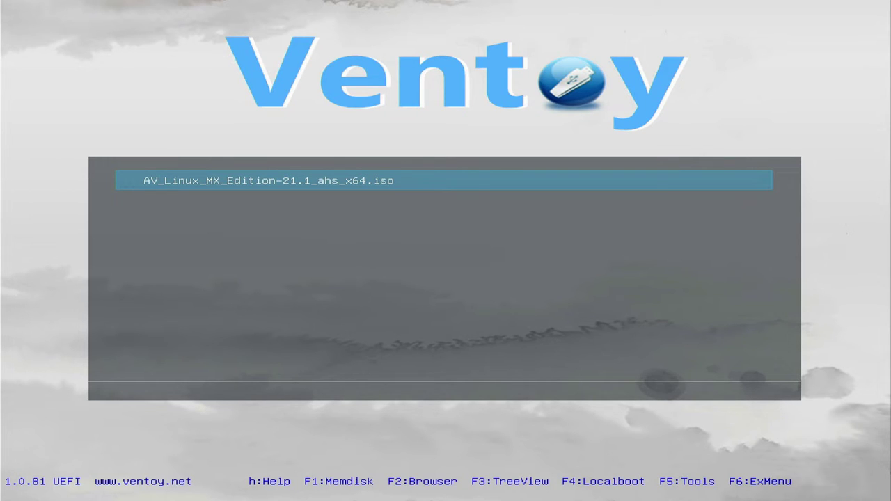
# Boot AV_Linux_MX_Edition-21.1_ahs_x64.iso from the Ventoy menu in normal mode
pyautogui.press('Return')
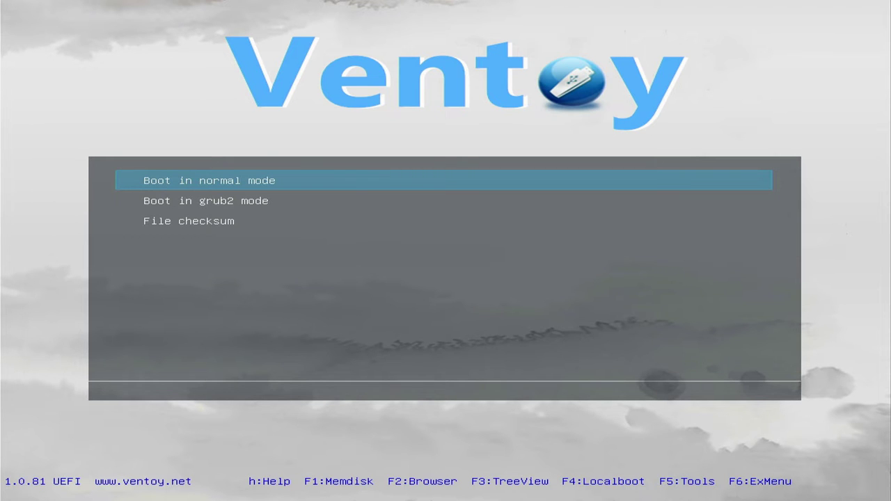
pyautogui.press('Return')
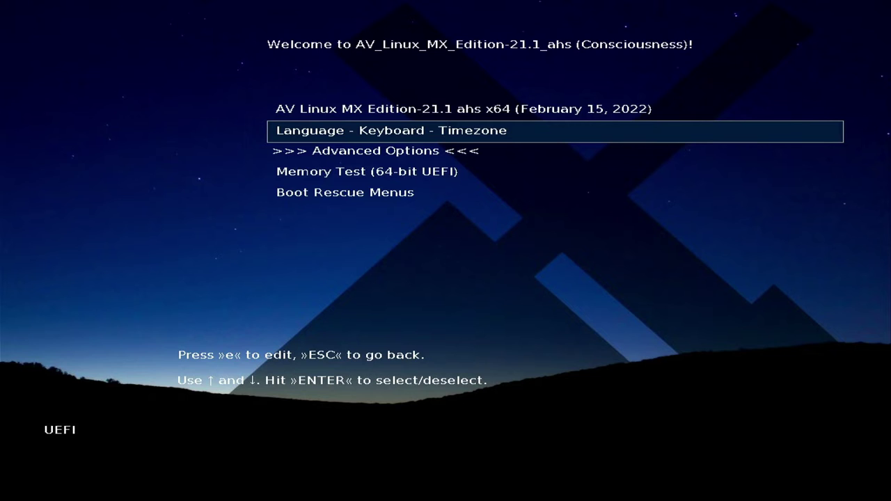
# Set the boot language to German for Germany (de_DE) under Language - Keyboard - Timezone
pyautogui.press('Up')
pyautogui.press('Down')
pyautogui.press('Down')
pyautogui.press('Up')
pyautogui.press('Return')
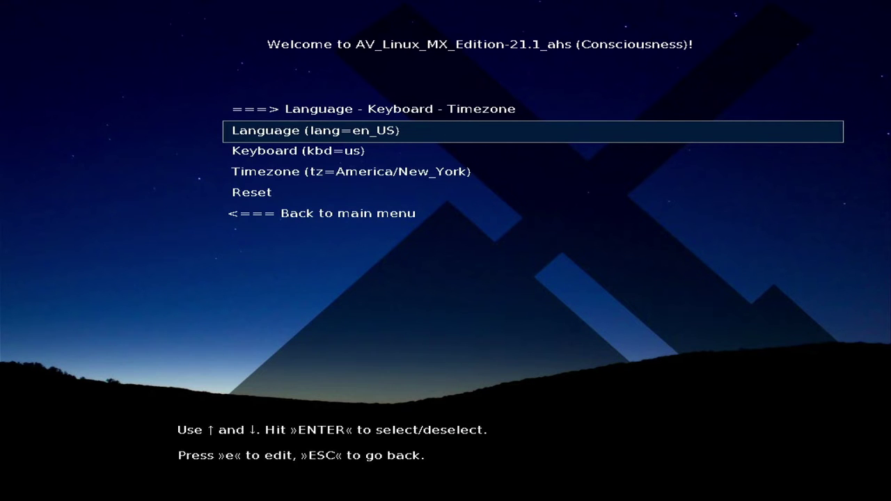
pyautogui.press('Return')
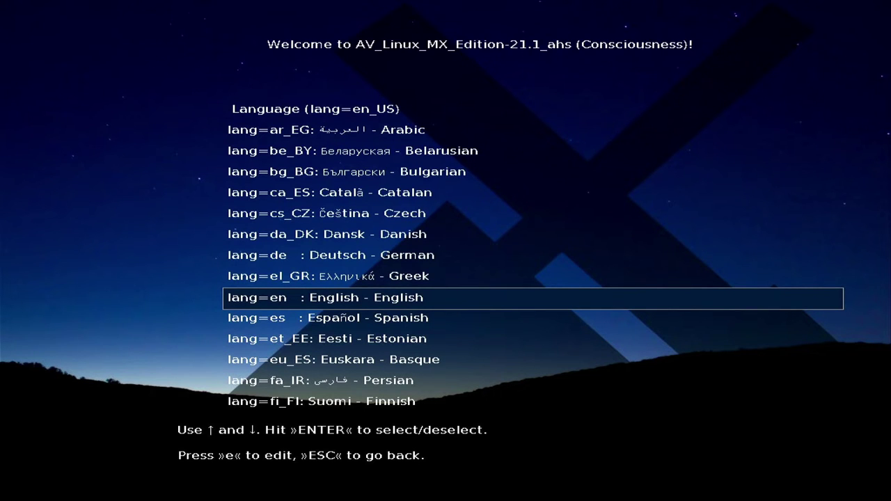
pyautogui.press('Up')
pyautogui.press('Up')
pyautogui.press('Up')
pyautogui.press('Down')
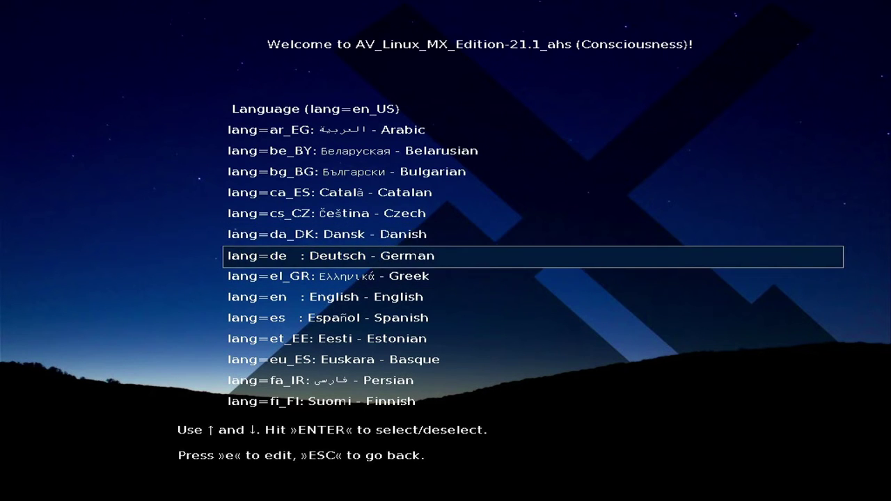
pyautogui.press('Return')
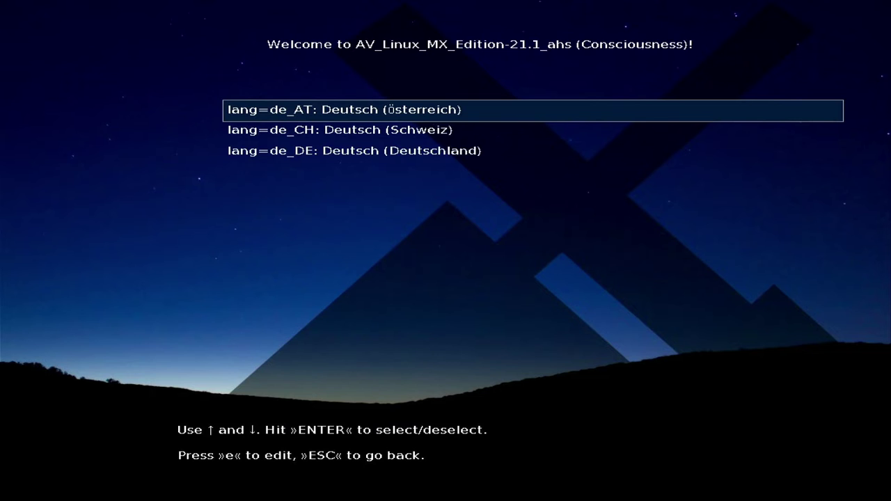
pyautogui.press('Down')
pyautogui.press('Down')
pyautogui.press('Return')
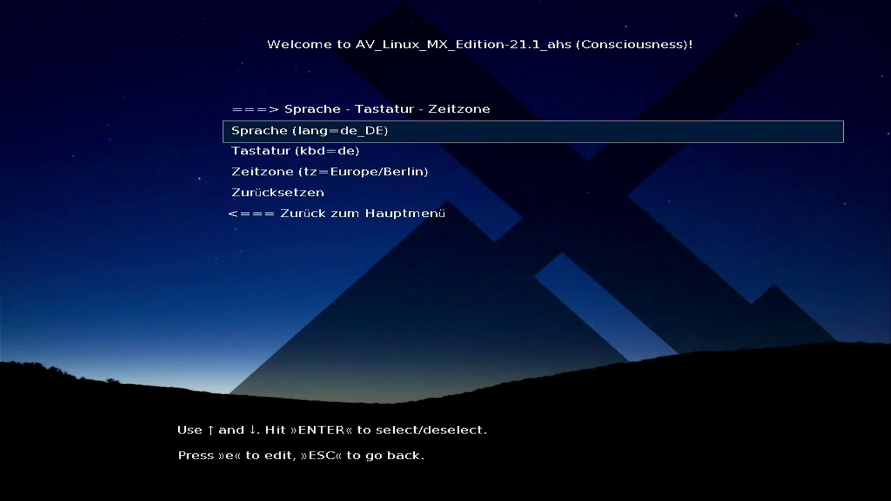
# Leave the settings for the main boot menu and start the live system
pyautogui.press('Down')
pyautogui.press('Down')
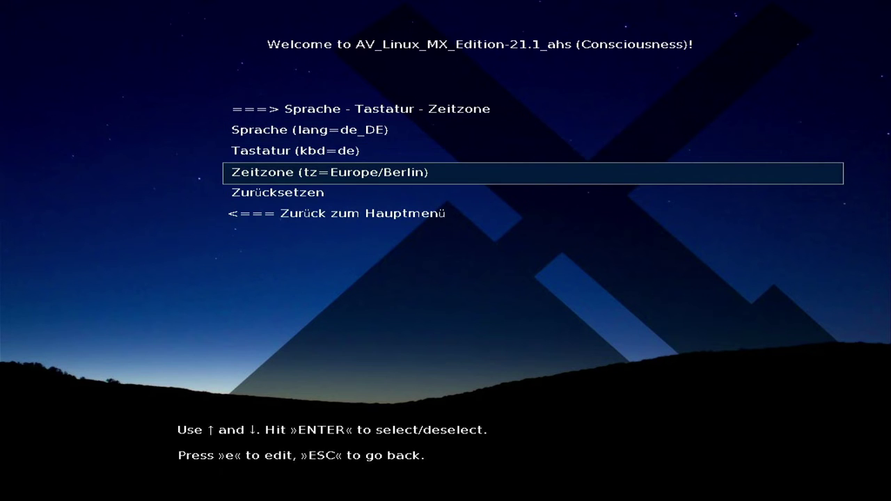
pyautogui.press('Down')
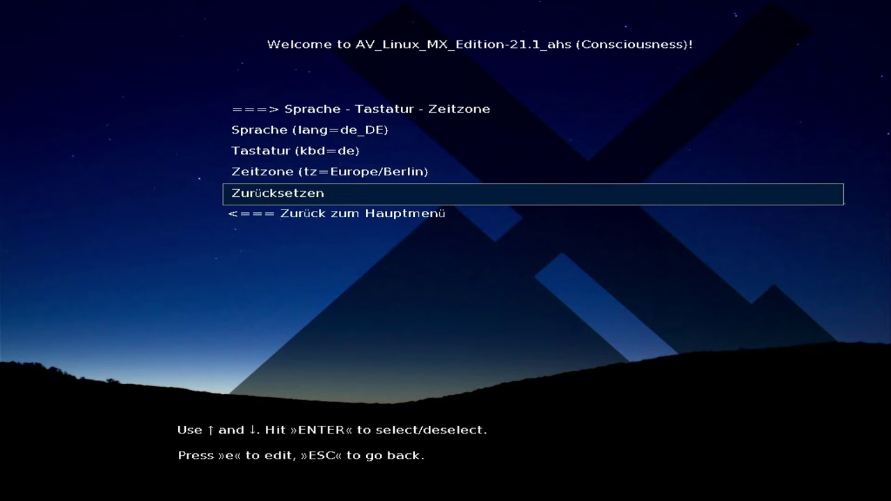
pyautogui.press('Down')
pyautogui.press('Return')
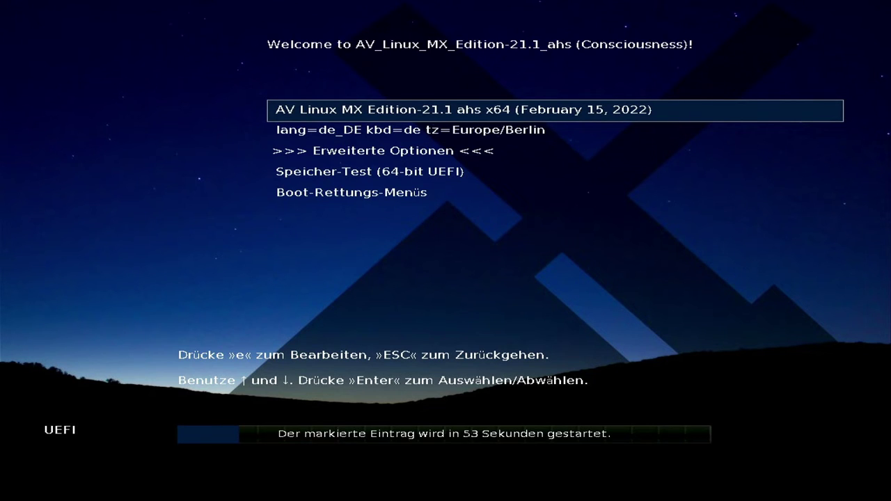
pyautogui.press('Return')
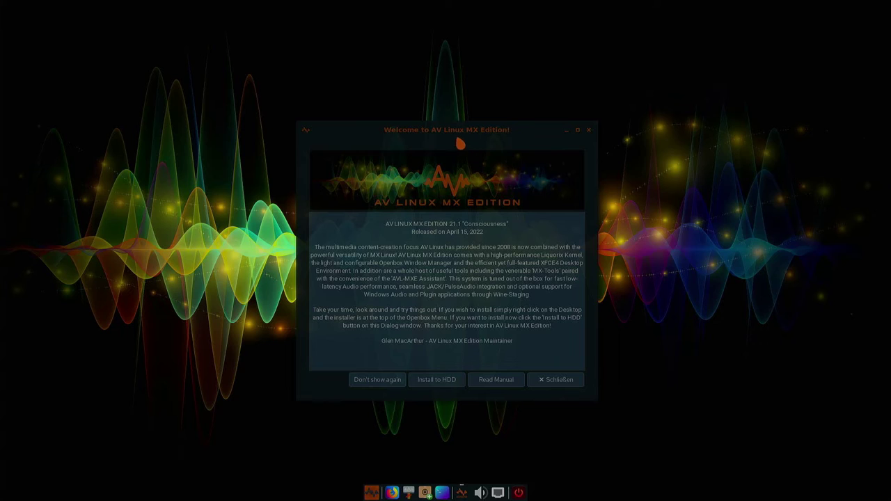
# Move the welcome dialog aside and launch 'Install to HDD'
pyautogui.moveTo(462, 142); pyautogui.dragTo(448, 103)
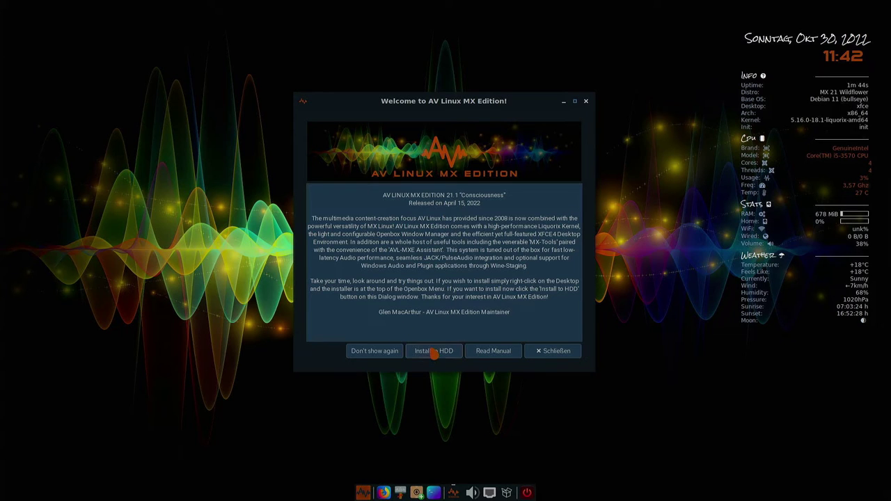
pyautogui.click(434, 352)
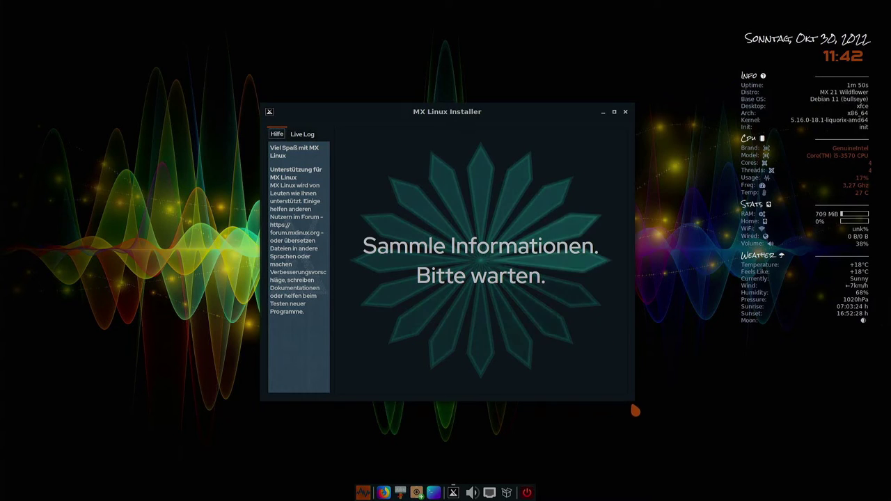
# Maximize the installer and keep the keyboard as Generic 105-key PC (intl.) with German layout
pyautogui.click(614, 112)
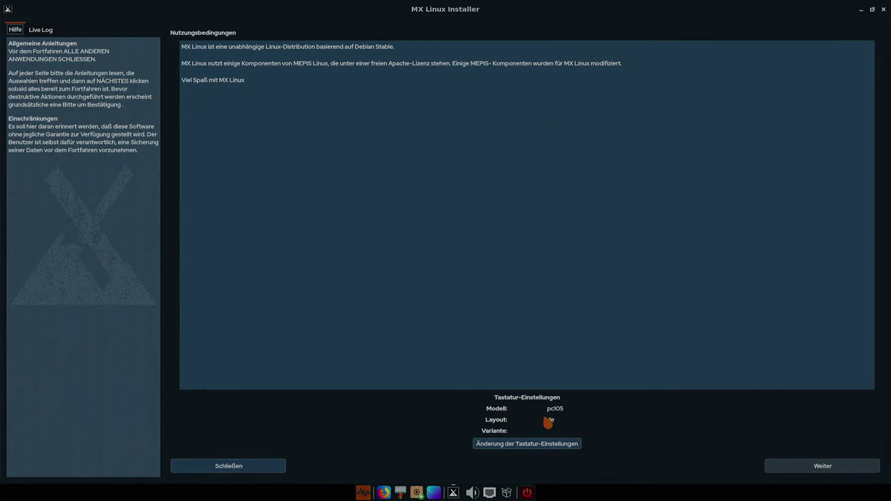
pyautogui.click(526, 449)
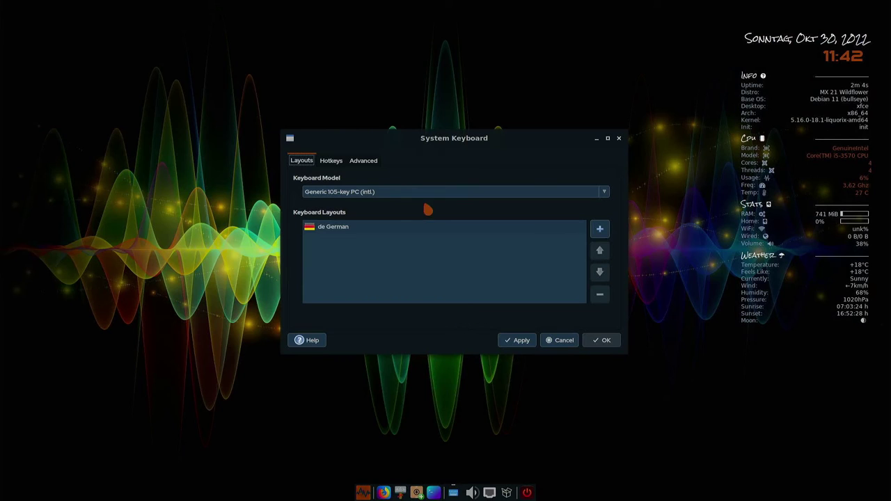
pyautogui.click(396, 193)
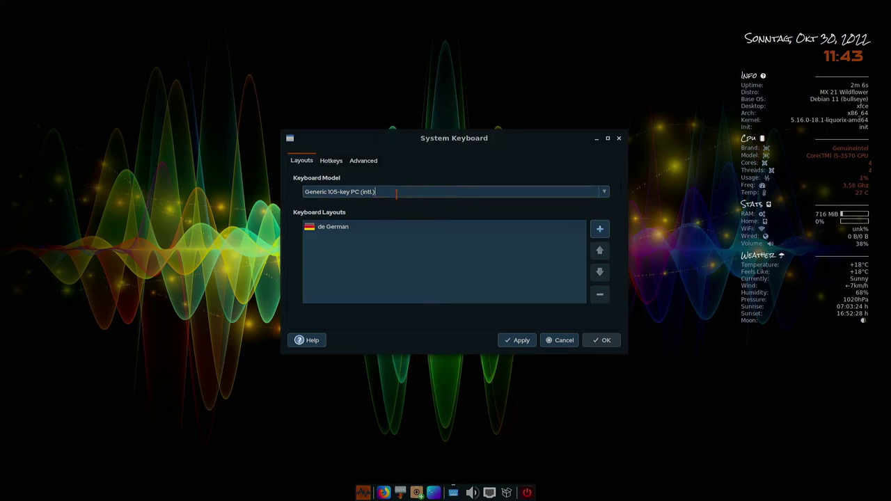
pyautogui.click(604, 193)
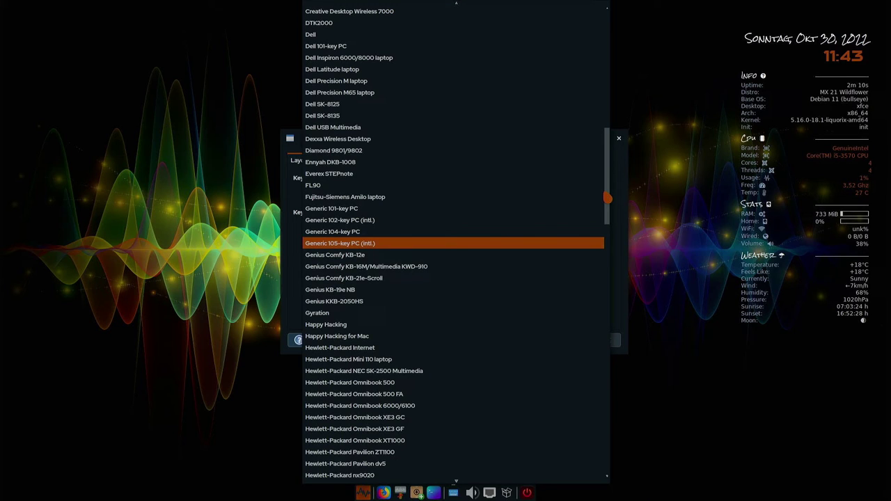
pyautogui.click(618, 254)
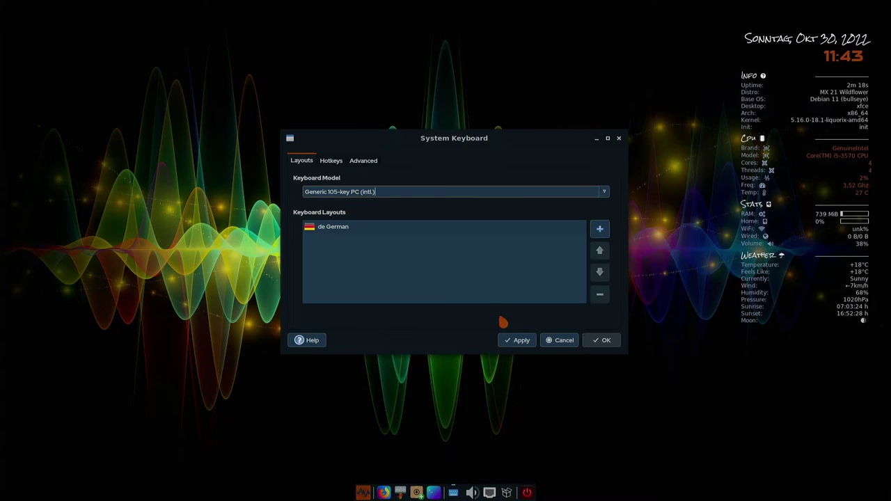
pyautogui.click(602, 340)
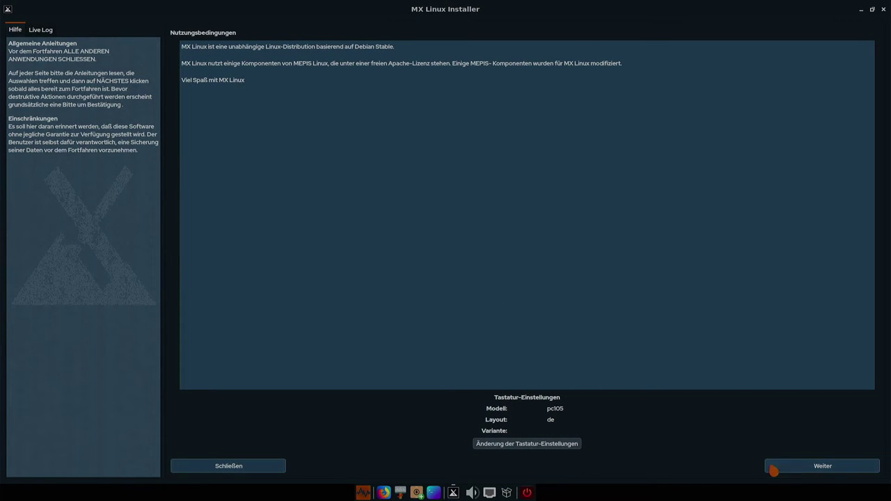
# Choose a normal whole-disk installation onto sda (238,5 GB) and continue
pyautogui.click(822, 466)
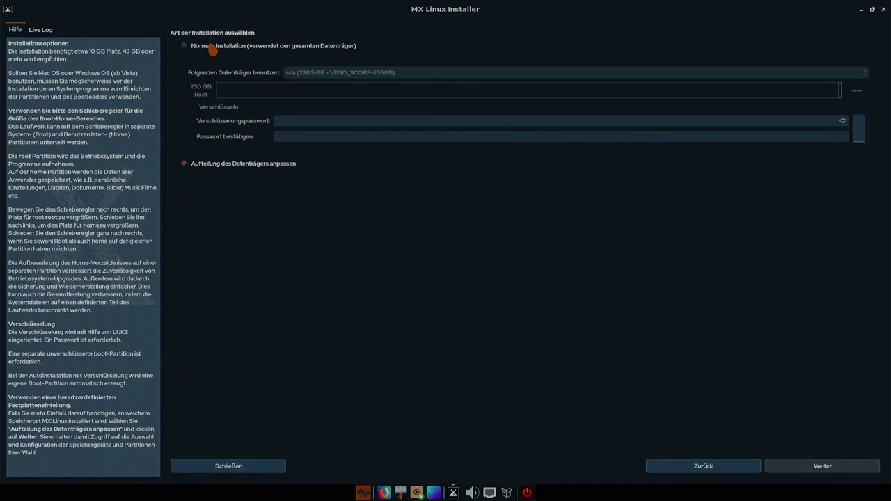
pyautogui.click(212, 48)
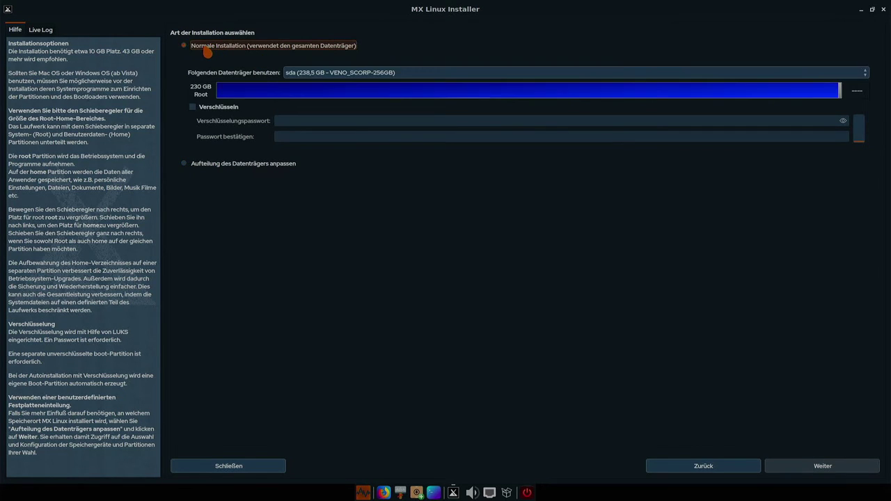
pyautogui.click(340, 74)
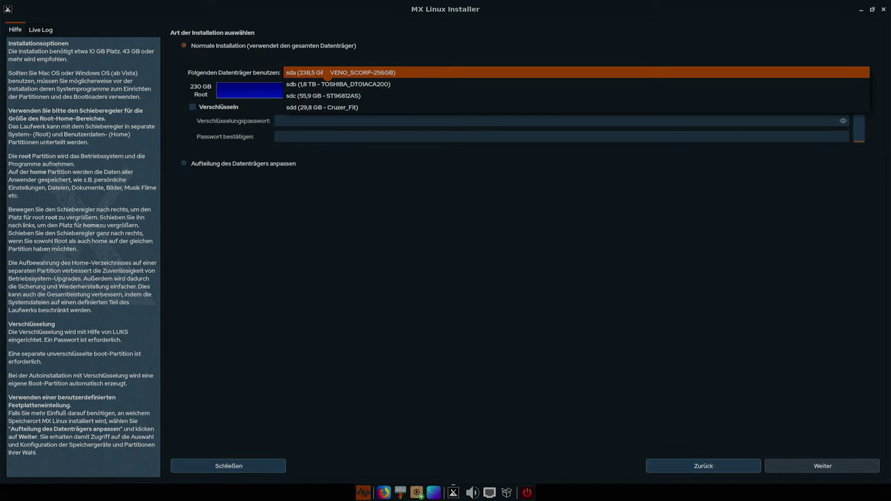
pyautogui.click(326, 74)
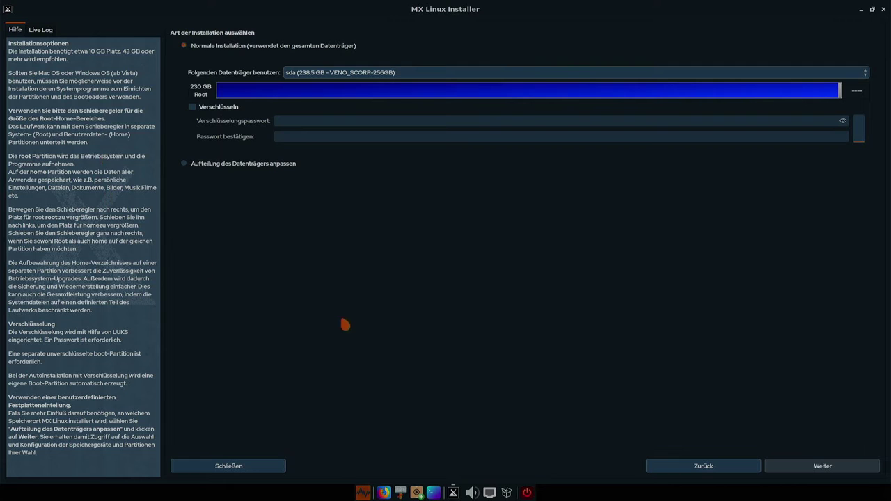
pyautogui.click(837, 474)
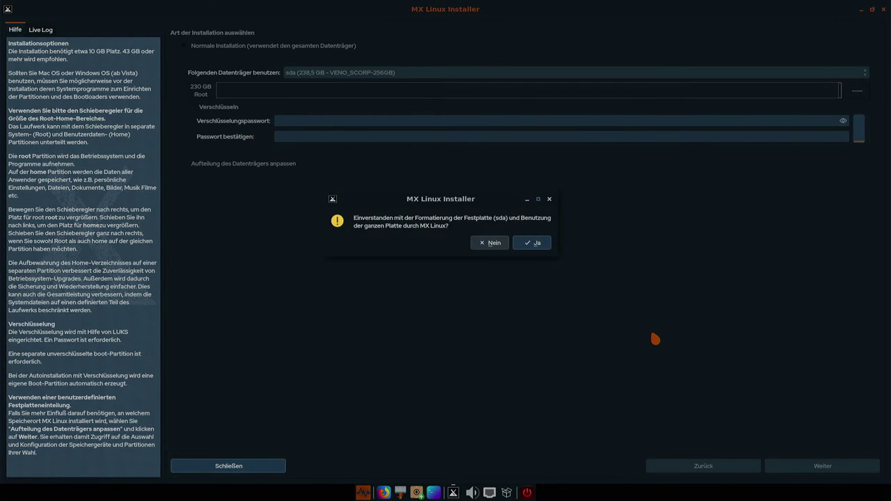
# Confirm formatting sda with Ja and accept the default GRUB boot settings
pyautogui.click(524, 245)
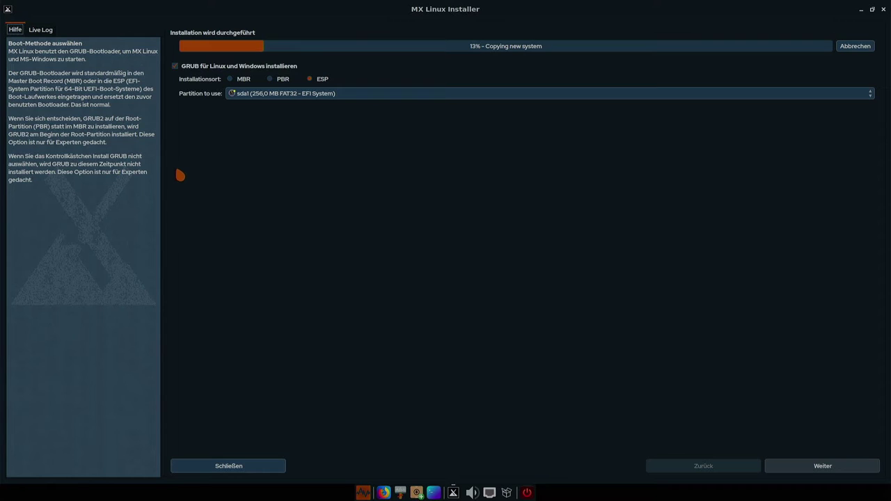
pyautogui.click(822, 468)
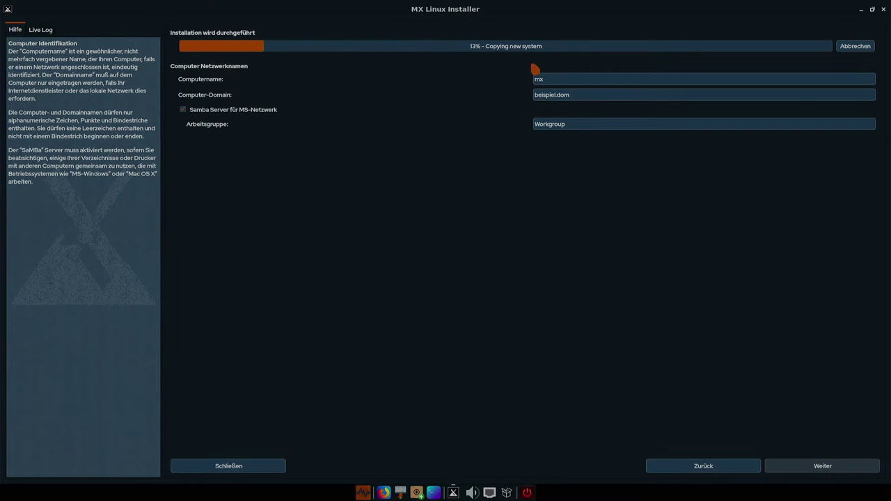
# Name the computer avlinux with domain localhost.localdomain, keeping the default workgroup
pyautogui.doubleClick(560, 78)
pyautogui.write('avlinu')
pyautogui.press('Tab')
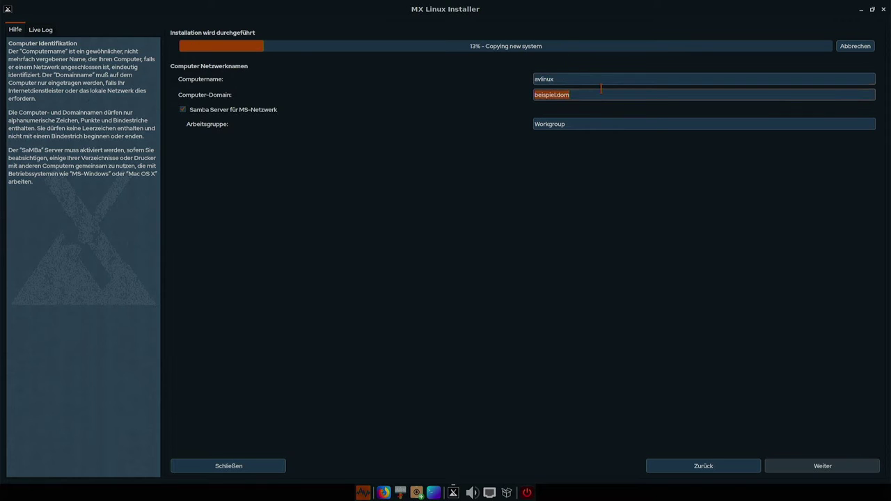
pyautogui.press('BackSpace')
pyautogui.press('Tab')
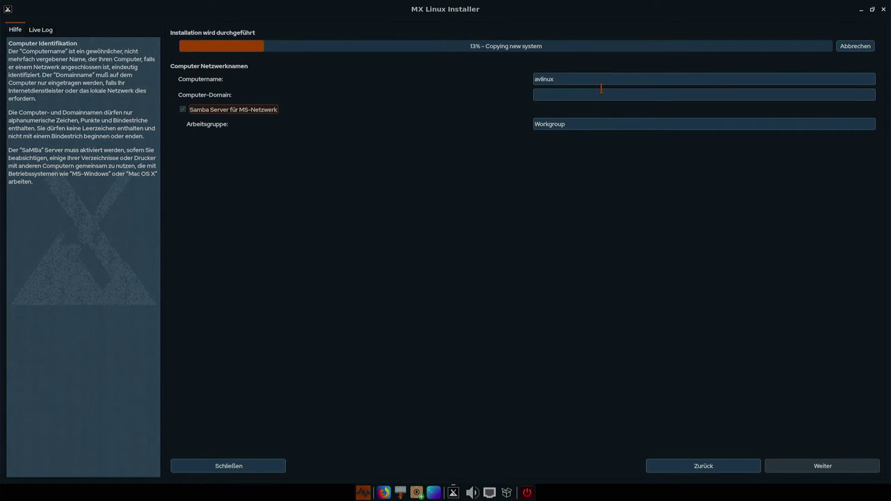
pyautogui.press('Tab')
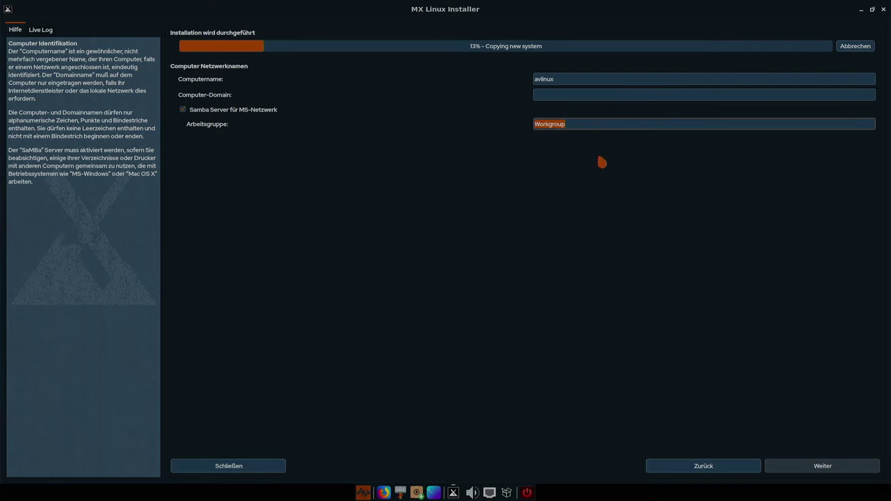
pyautogui.click(811, 468)
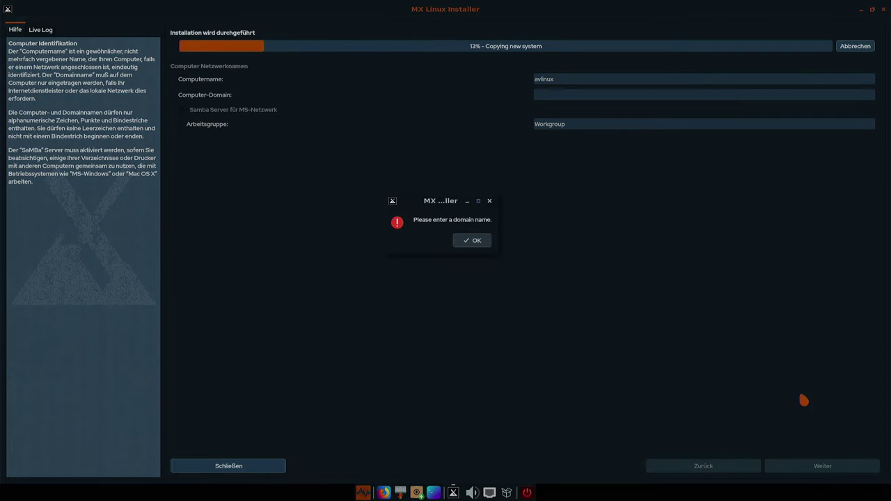
pyautogui.click(468, 242)
pyautogui.write('localhost.localdomain')
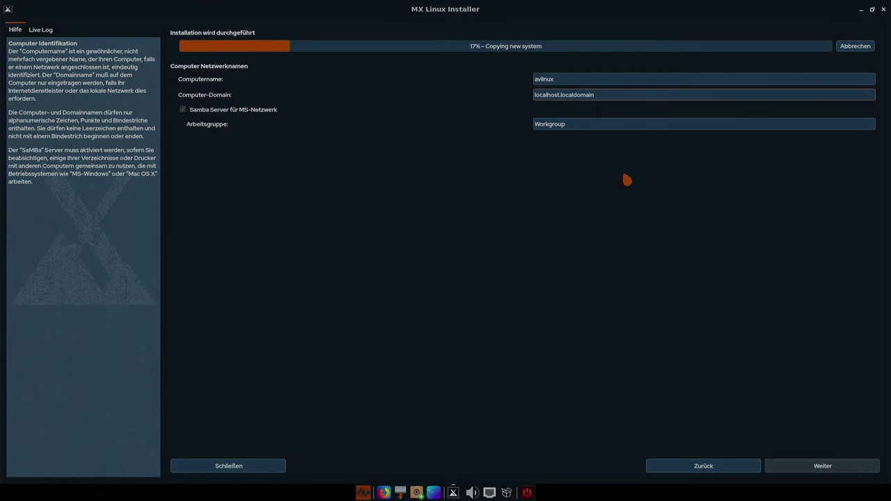
pyautogui.click(802, 471)
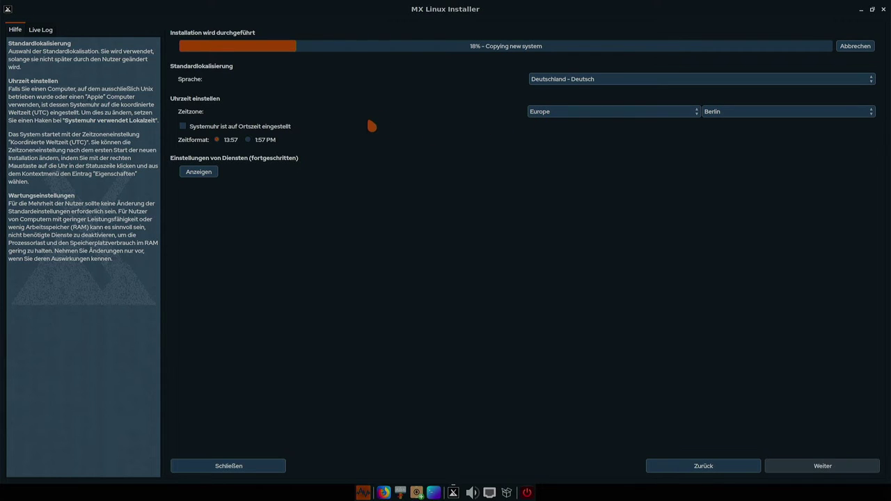
# Set the system clock to local time, leave boot services at defaults, and continue
pyautogui.click(222, 130)
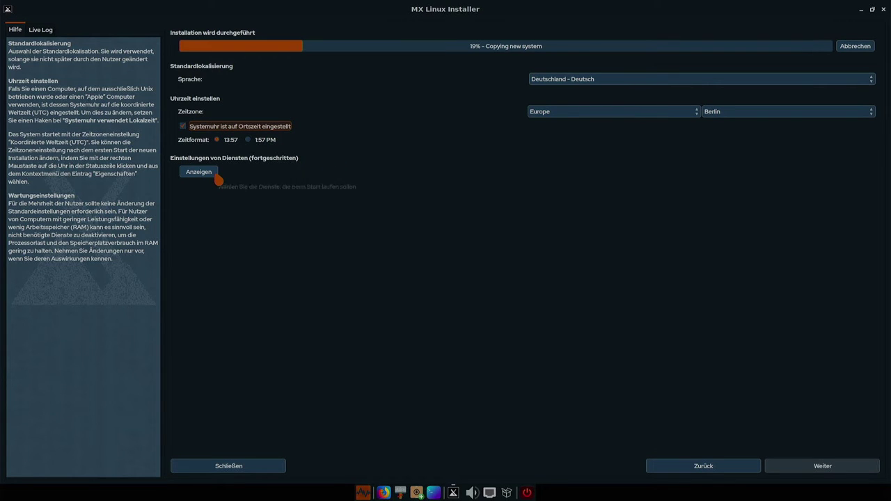
pyautogui.click(199, 172)
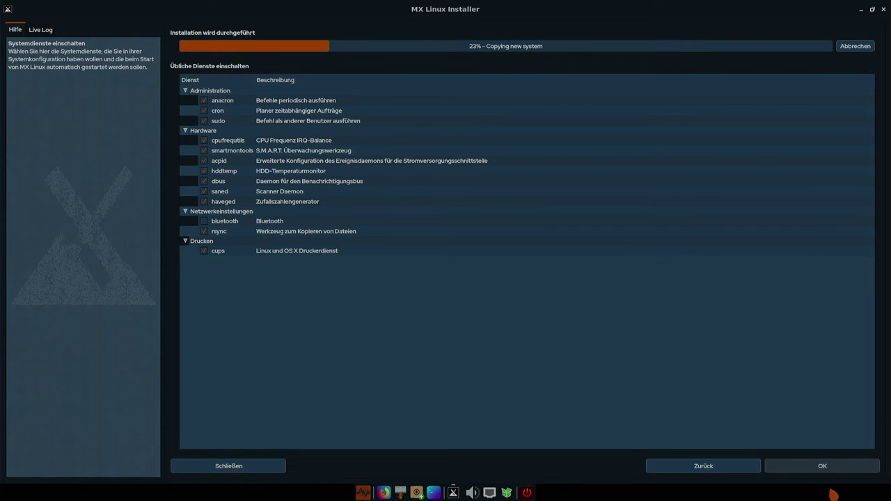
pyautogui.click(825, 468)
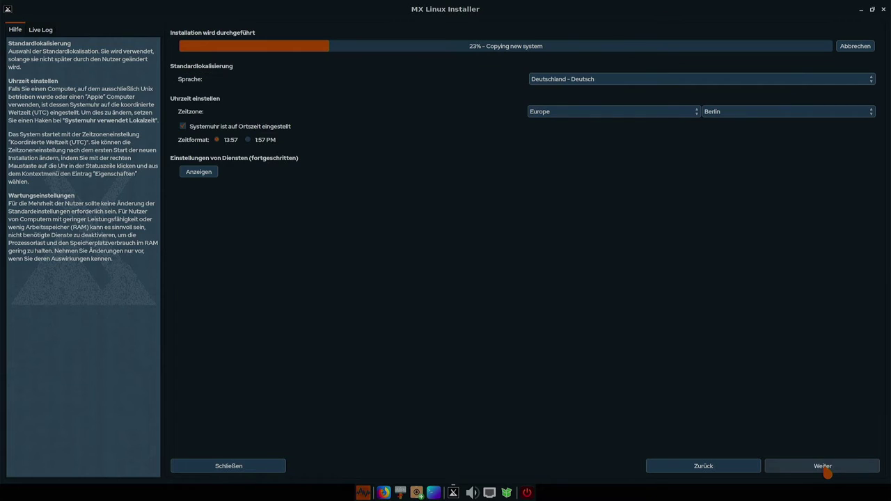
pyautogui.click(817, 466)
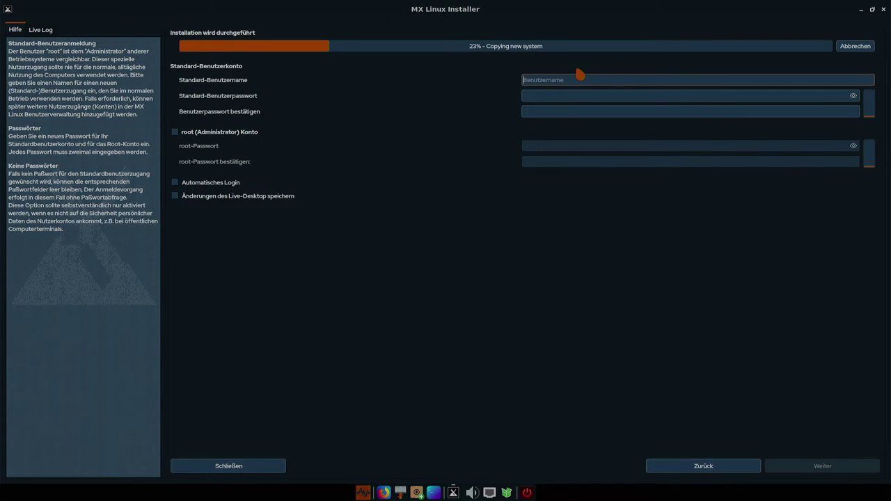
# Enter the default user name and password with confirmation, then continue
pyautogui.press('BackSpace')
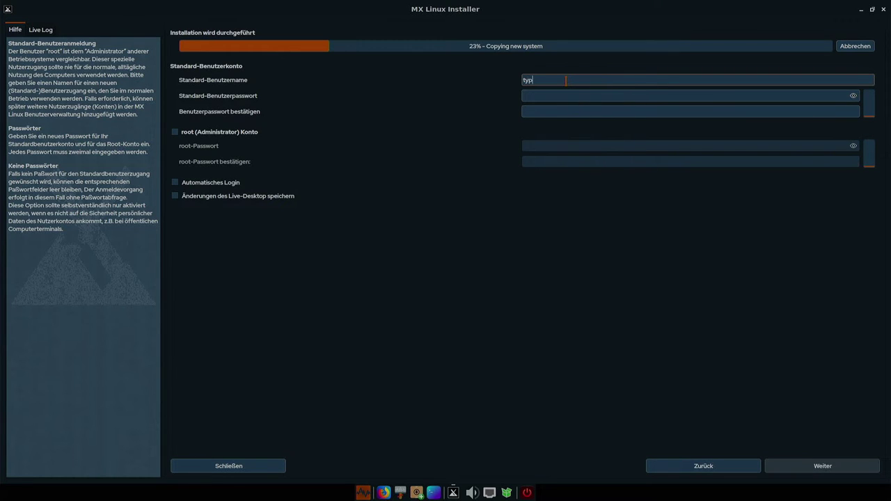
pyautogui.press('Tab')
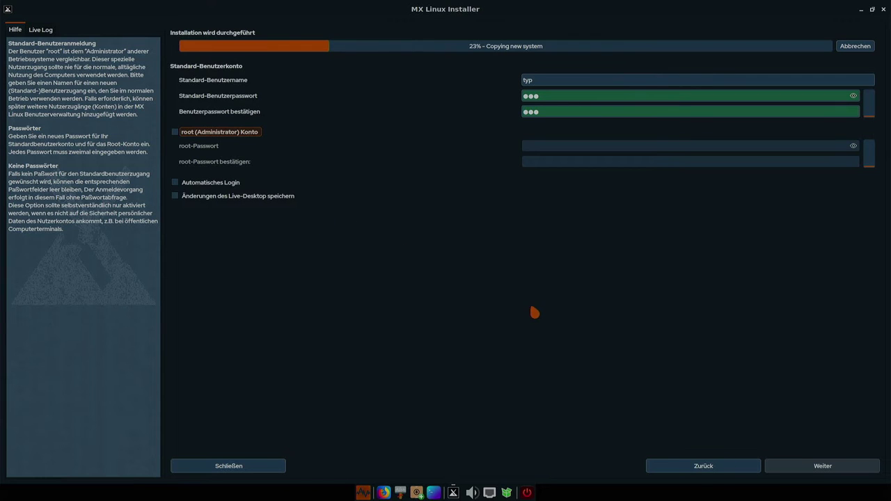
pyautogui.click(822, 467)
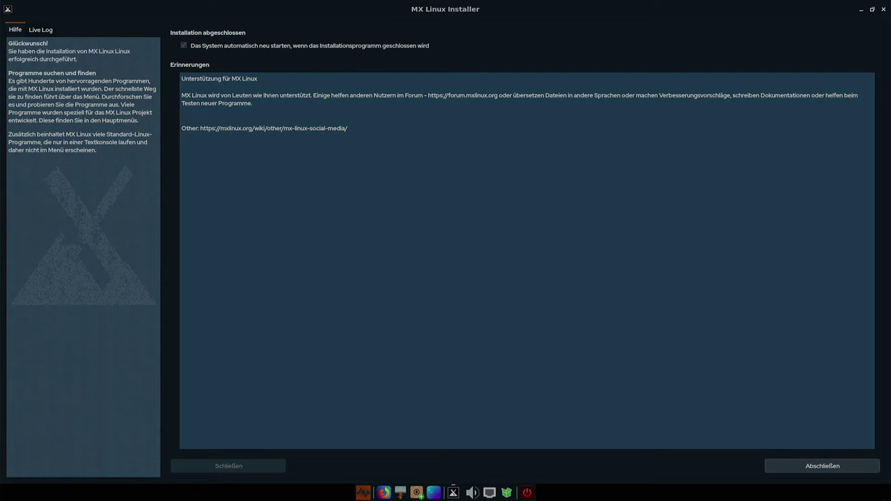
# Finish the installer, then boot the installed MX21 entry from the F12 boot menu
pyautogui.click(816, 465)
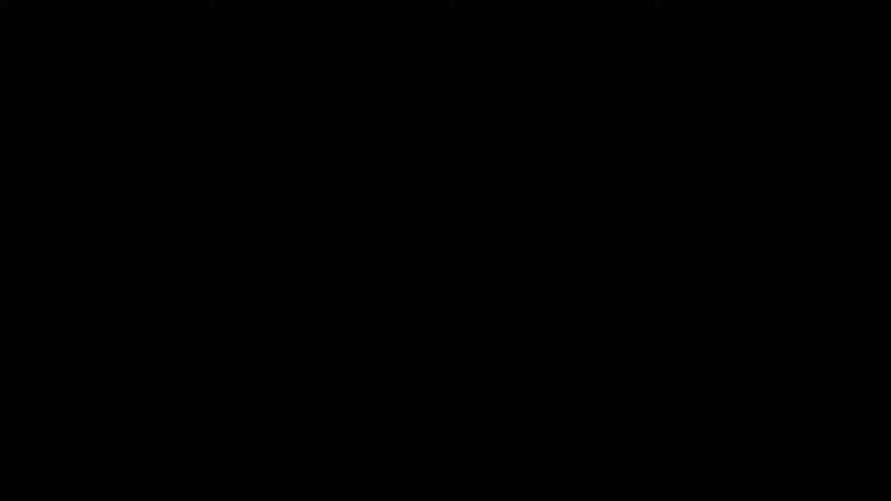
pyautogui.press('F12')
pyautogui.press('Down')
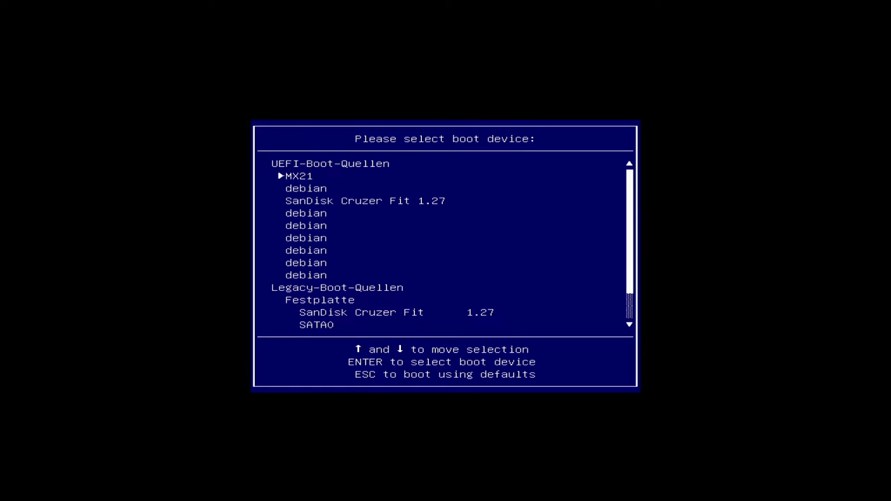
pyautogui.press('Return')
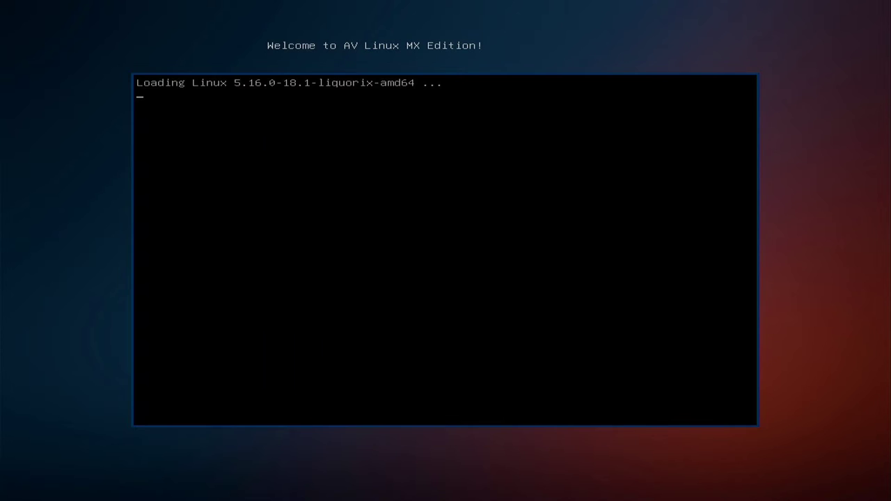
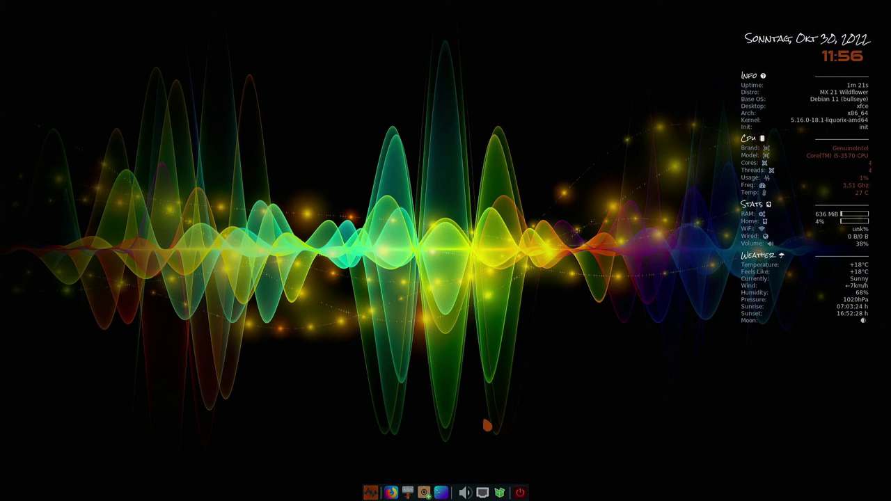
# Review the pending upgrade packages in MX Updater and start the apt-get full-upgrade
pyautogui.click(500, 493)
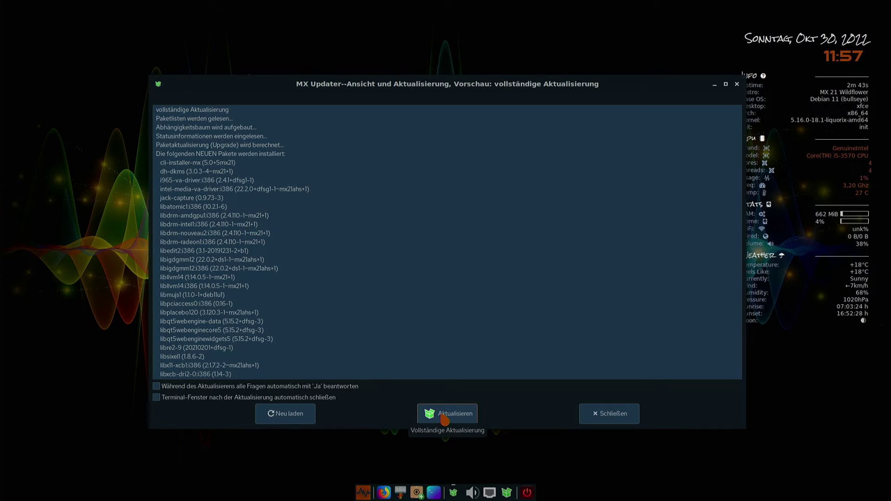
pyautogui.click(446, 416)
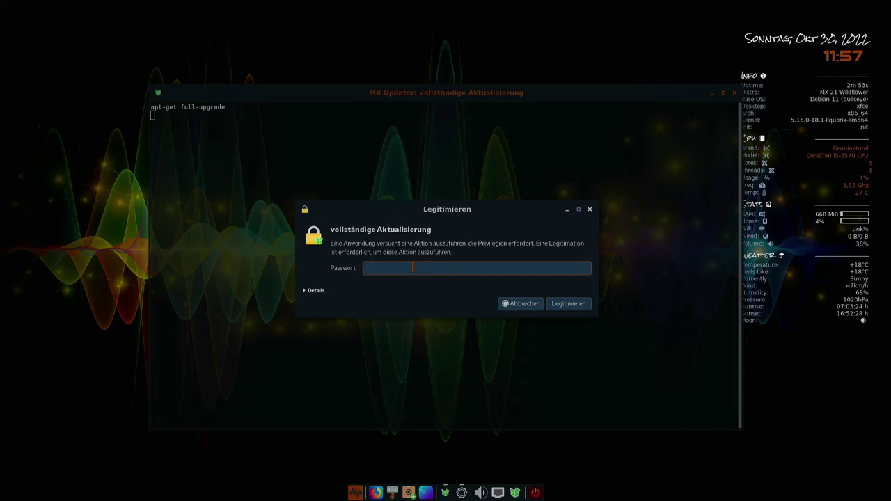
# Authorise with the administrator password and confirm with J to run the upgrade to MX 21.2.1
pyautogui.press('Return')
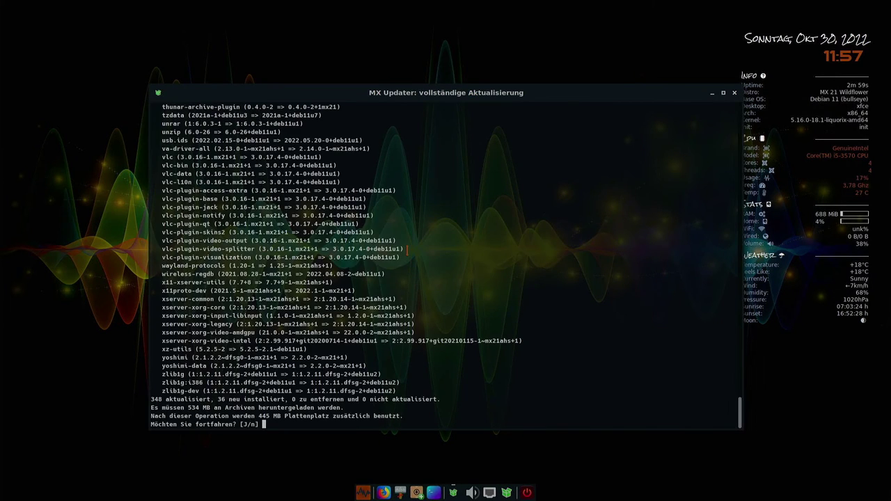
pyautogui.press('Return')
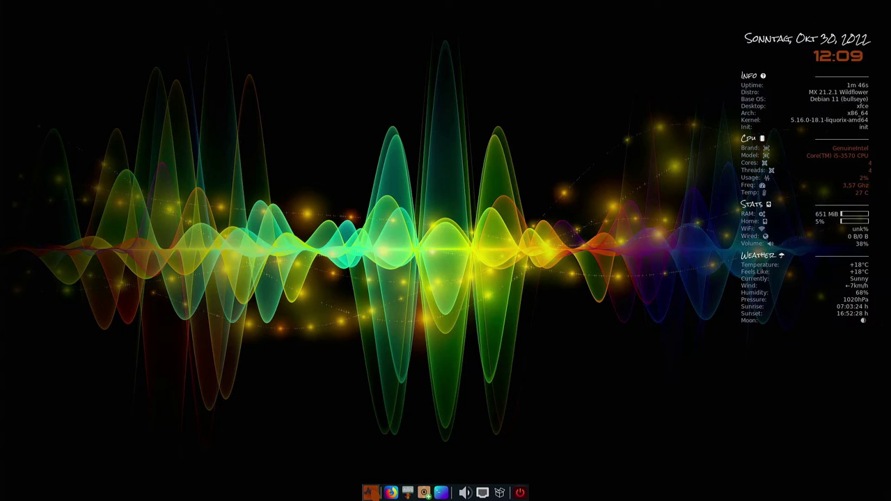
pyautogui.rightClick(370, 492)
pyautogui.moveTo(402, 480)
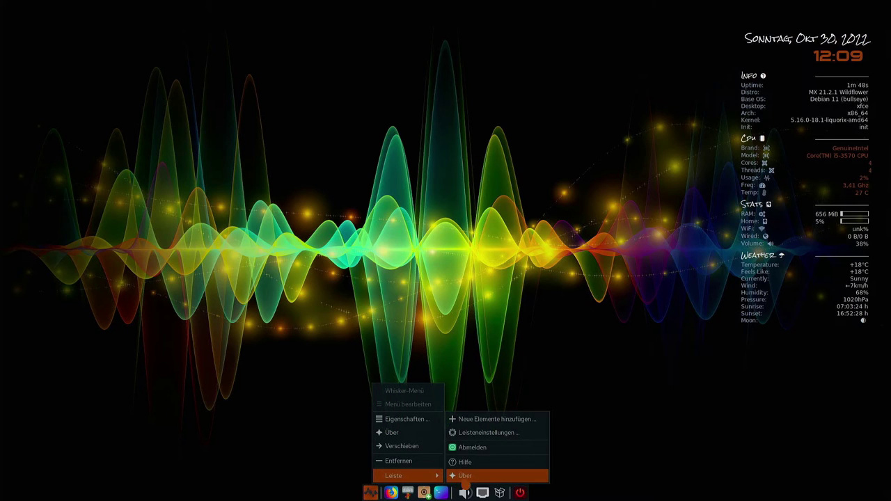
pyautogui.click(465, 475)
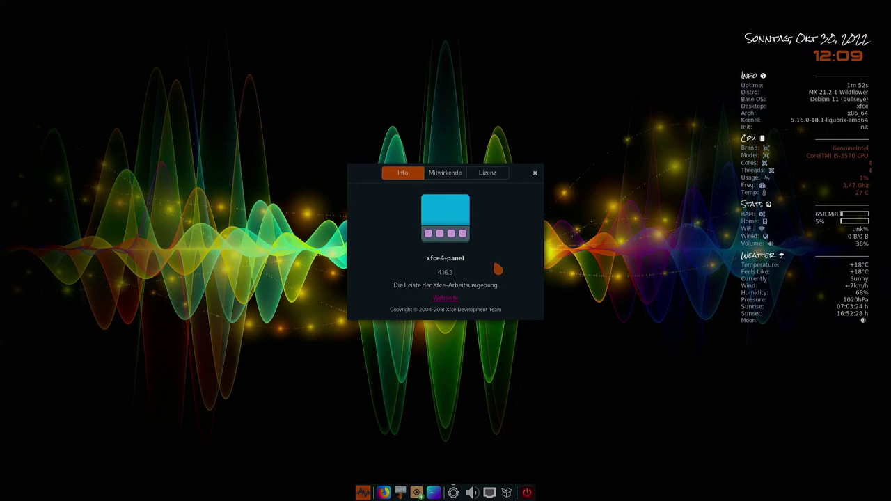
pyautogui.click(535, 172)
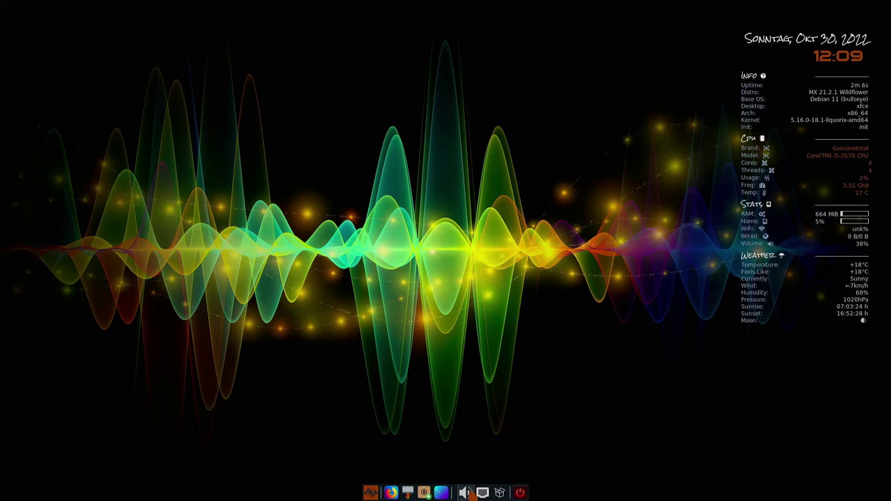
pyautogui.moveTo(489, 497)
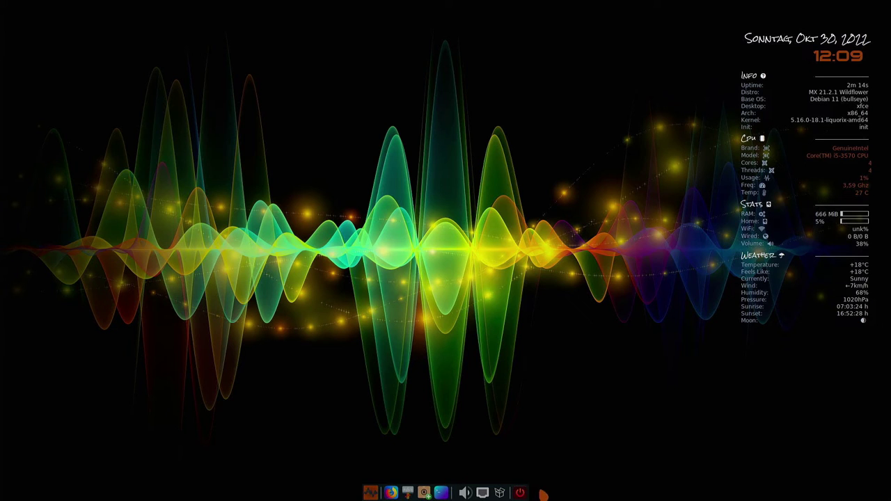
pyautogui.click(520, 492)
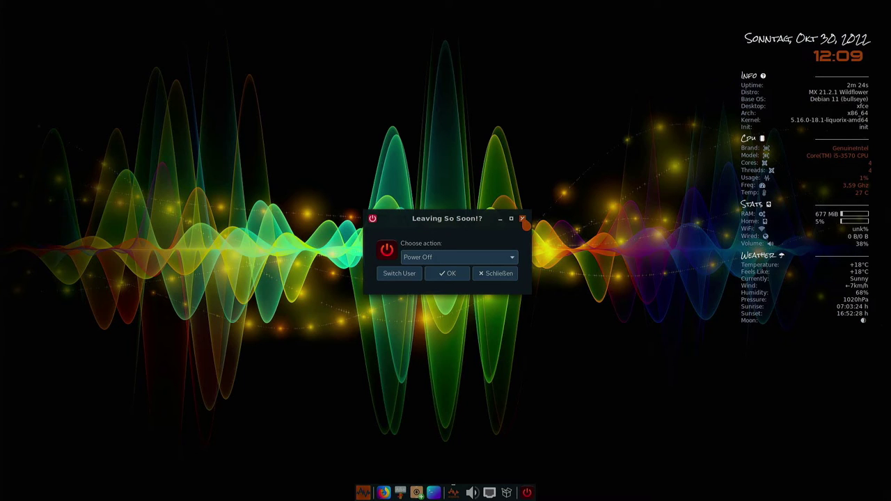
pyautogui.click(522, 219)
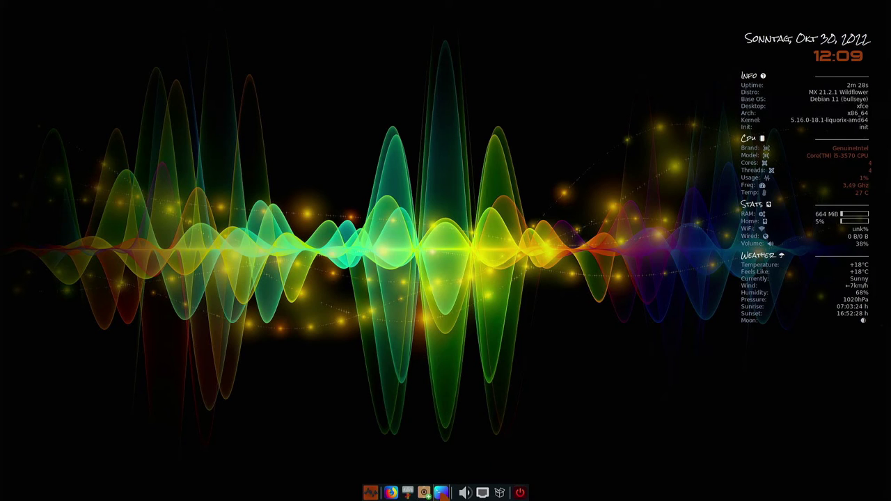
pyautogui.click(442, 492)
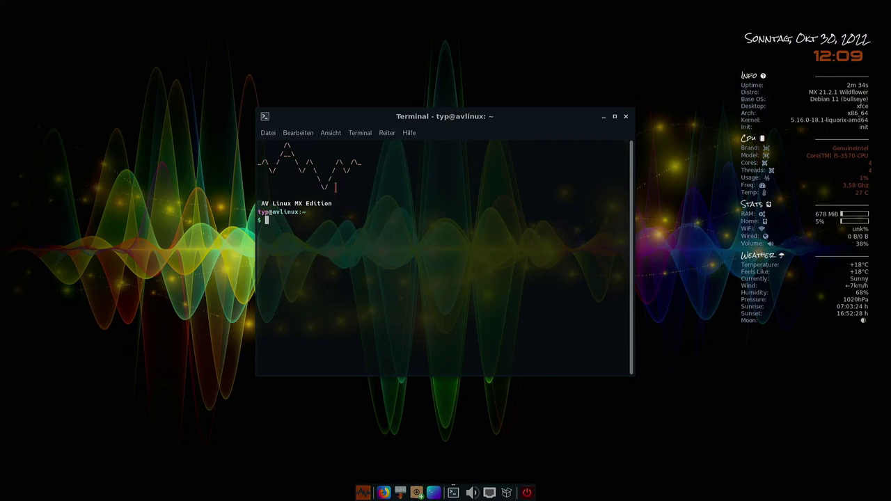
pyautogui.click(410, 133)
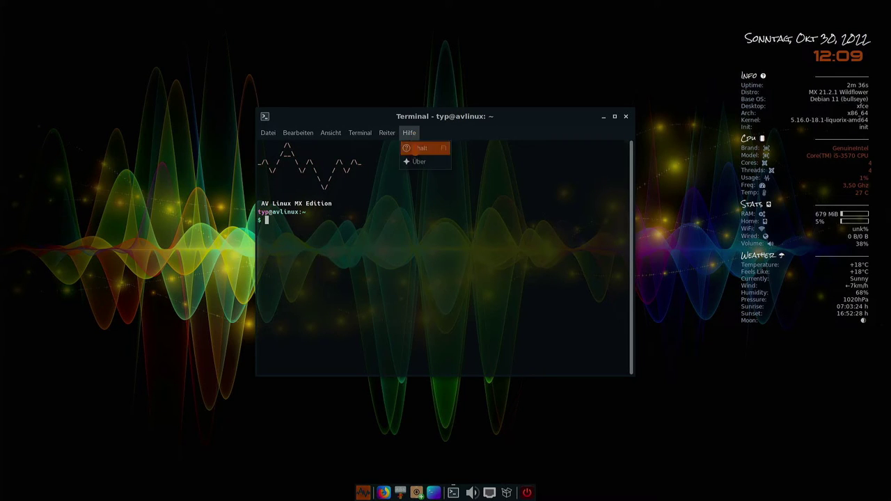
pyautogui.click(422, 162)
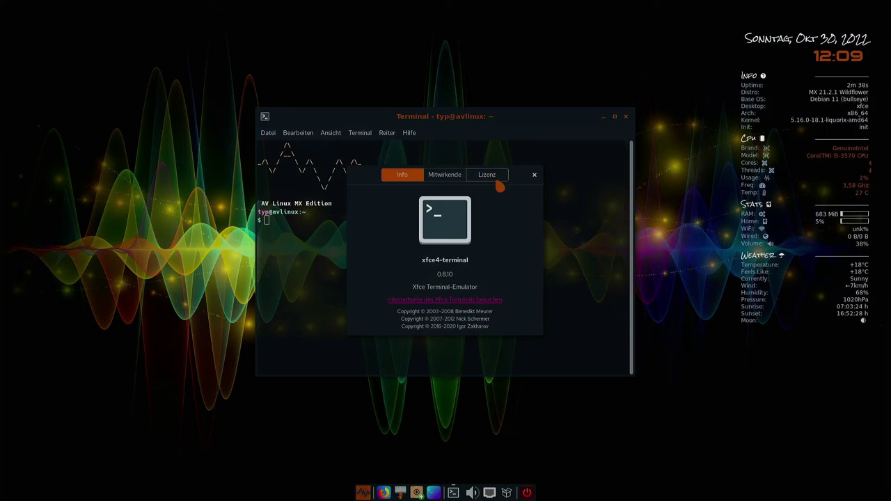
pyautogui.click(534, 175)
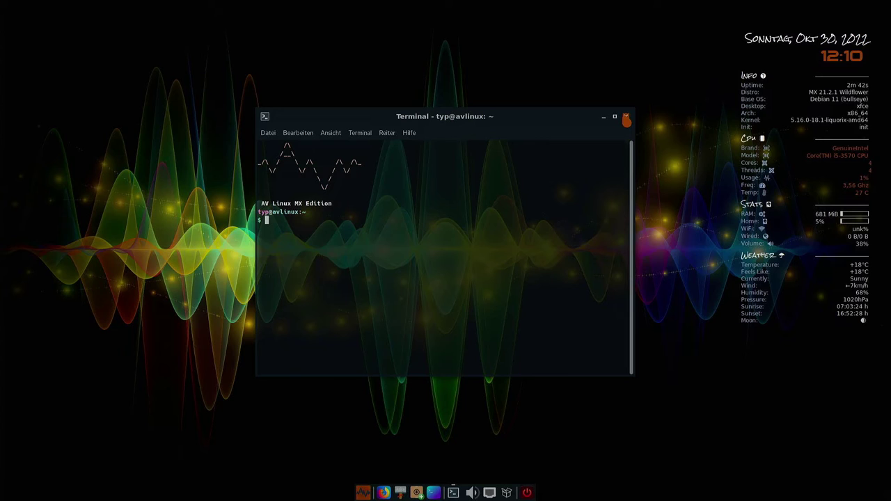
pyautogui.click(625, 117)
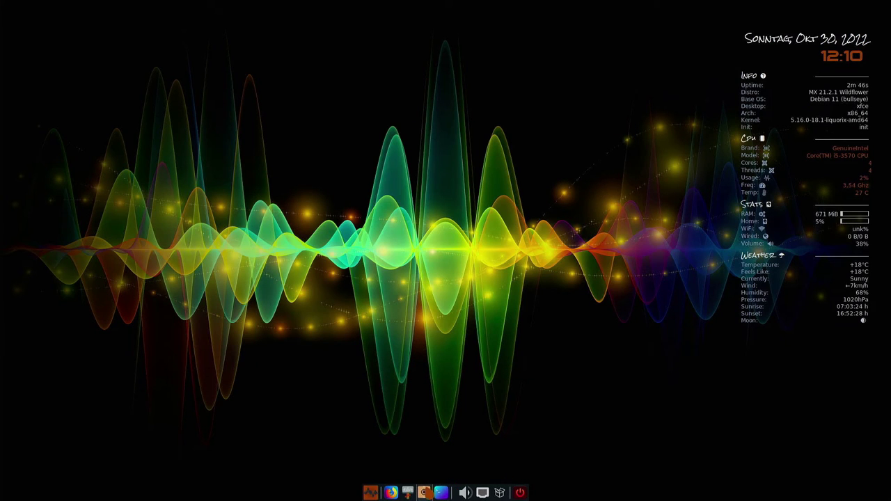
# Launch MX Package Installer and authenticate with the administrator password
pyautogui.click(424, 492)
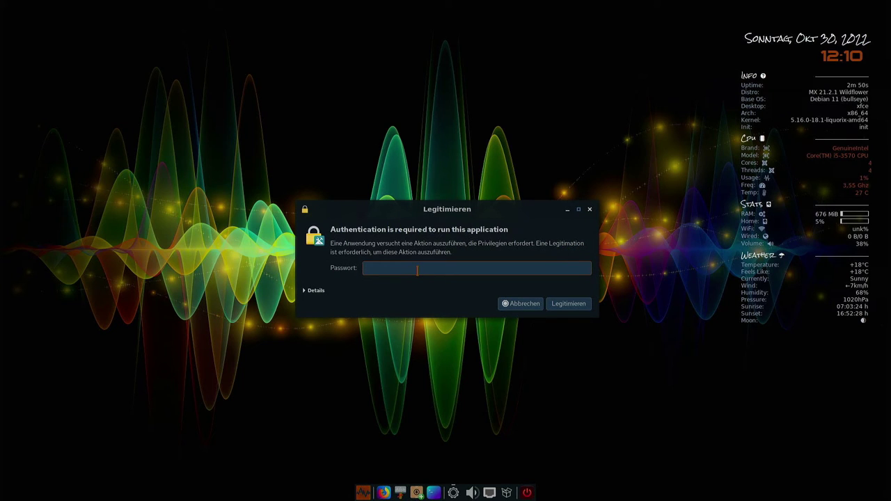
pyautogui.press('Return')
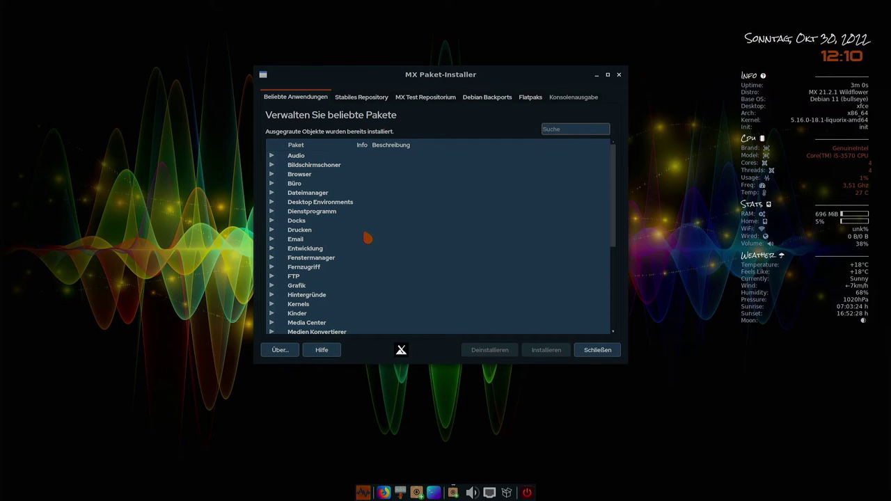
pyautogui.scroll(-5, 368, 238)
pyautogui.scroll(5, 369, 238)
# Check the Browser category, then expand Kernels and select Debian 5.19 64 bit (AHS)
pyautogui.click(272, 174)
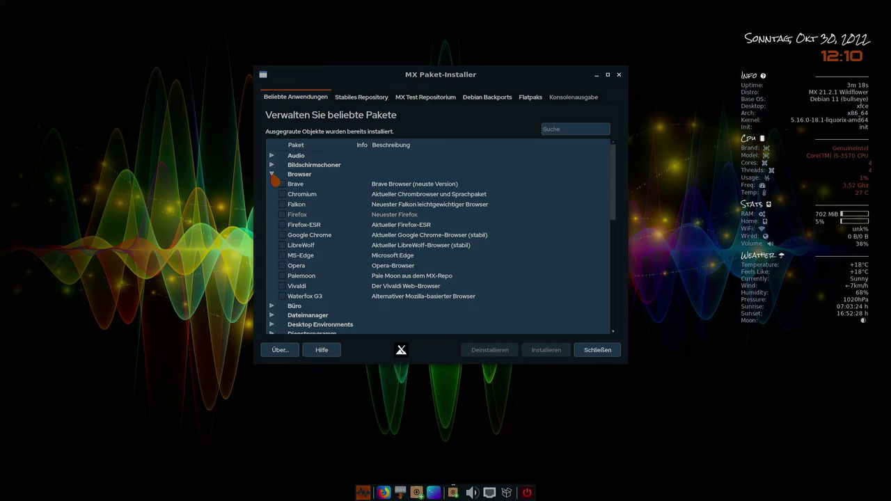
pyautogui.click(273, 176)
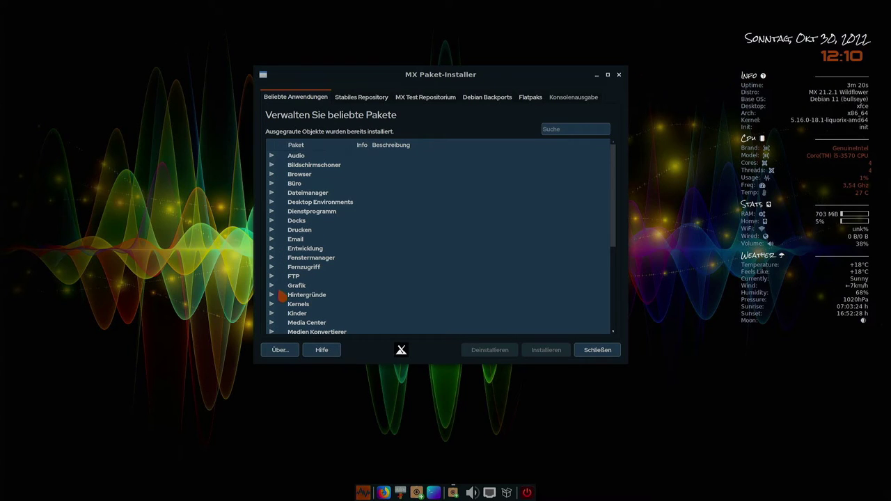
pyautogui.click(272, 307)
pyautogui.scroll(-4, 316, 279)
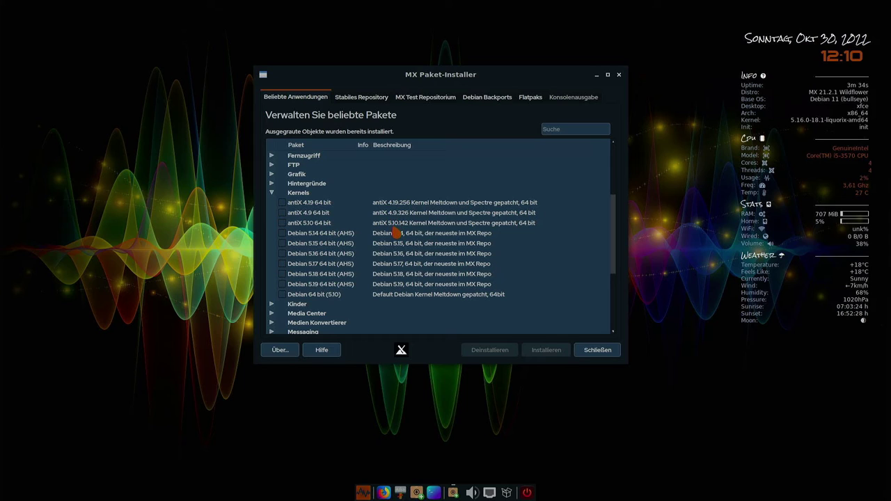
pyautogui.click(318, 286)
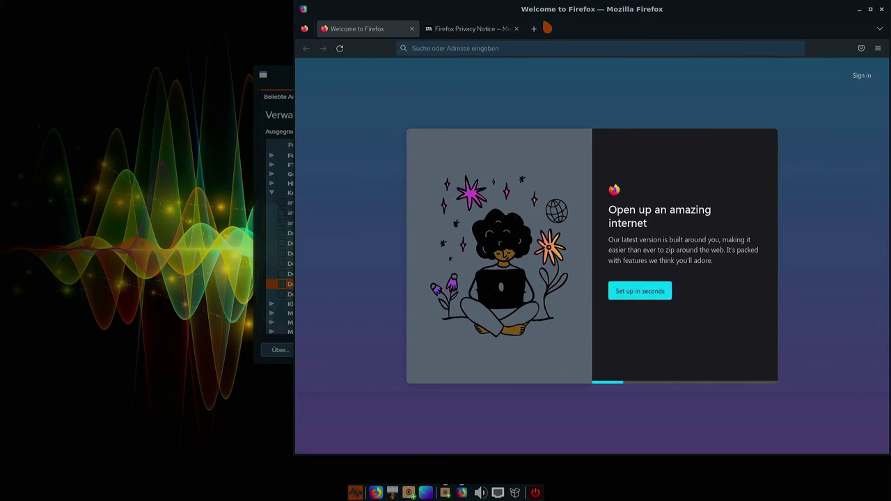
# Bring Firefox fully into view and load kernel.org
pyautogui.moveTo(552, 16); pyautogui.dragTo(451, 40)
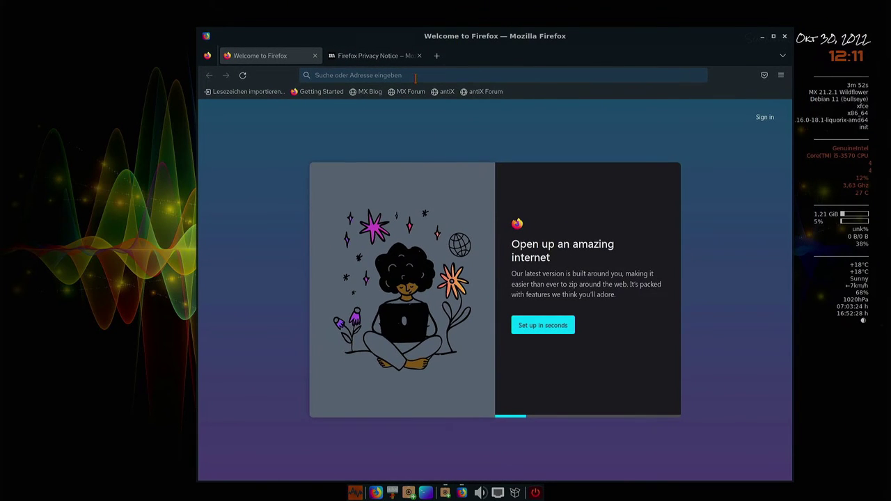
pyautogui.click(415, 76)
pyautogui.write('ker')
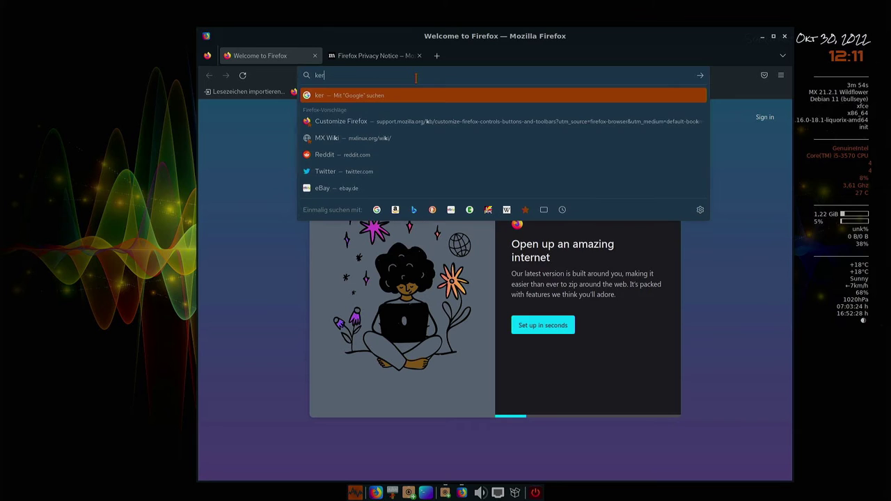
pyautogui.write('nel.org')
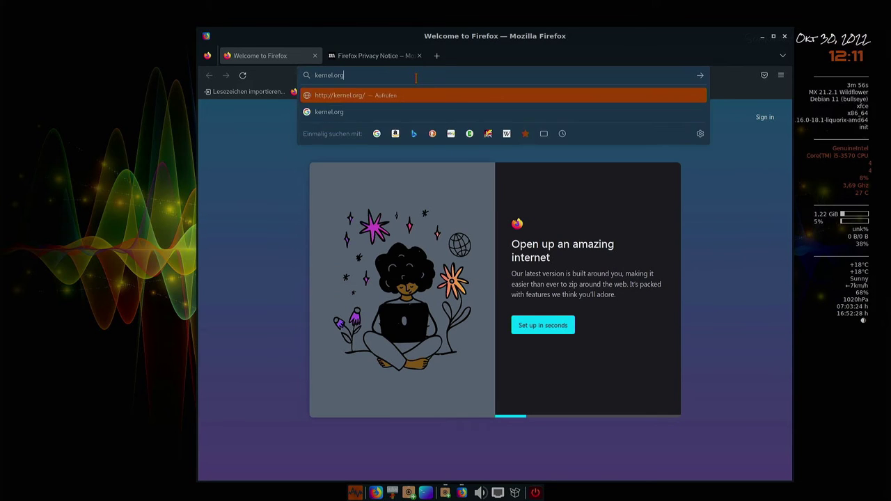
pyautogui.press('Return')
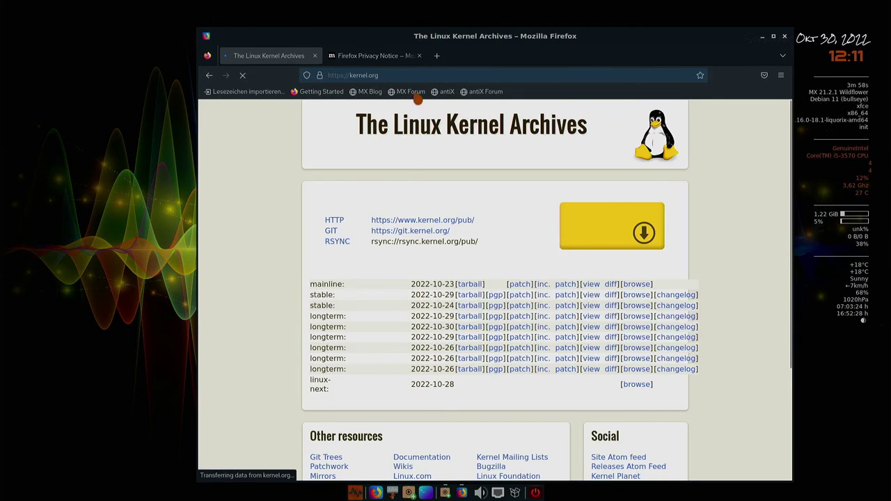
# Highlight the EOL note and version number for 5.19.17, then close Firefox
pyautogui.moveTo(372, 305); pyautogui.dragTo(396, 310)
pyautogui.click(388, 305)
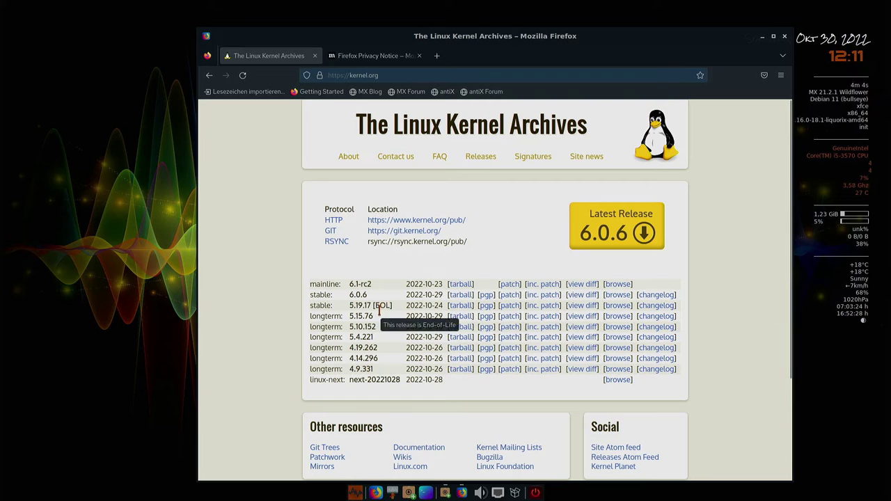
pyautogui.moveTo(356, 306); pyautogui.dragTo(364, 307)
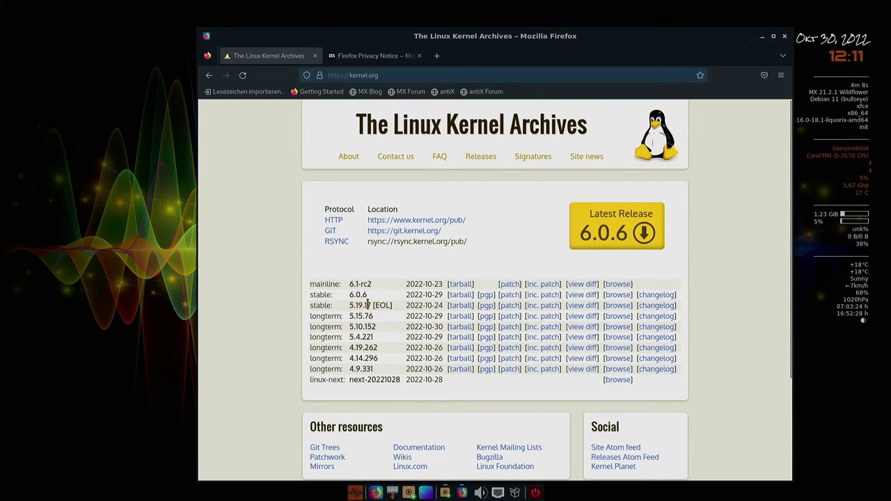
pyautogui.click(784, 36)
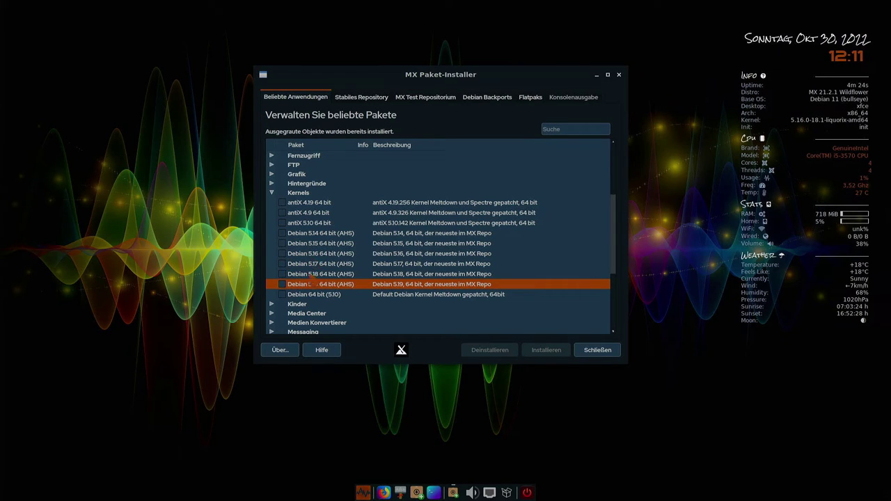
# Expand Virtualisierung and Zentralrechner to reveal Local Web Server, then open the Stabiles Repository list
pyautogui.scroll(-4, 344, 255)
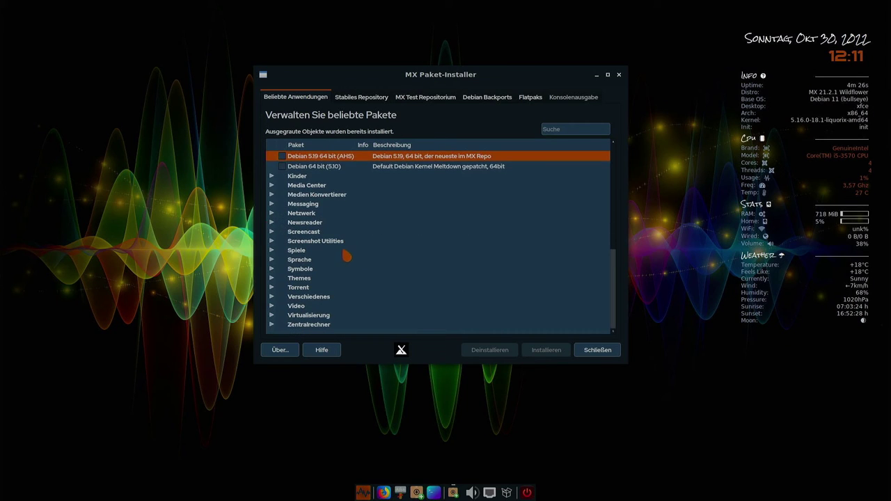
pyautogui.click(279, 316)
pyautogui.scroll(-1, 335, 262)
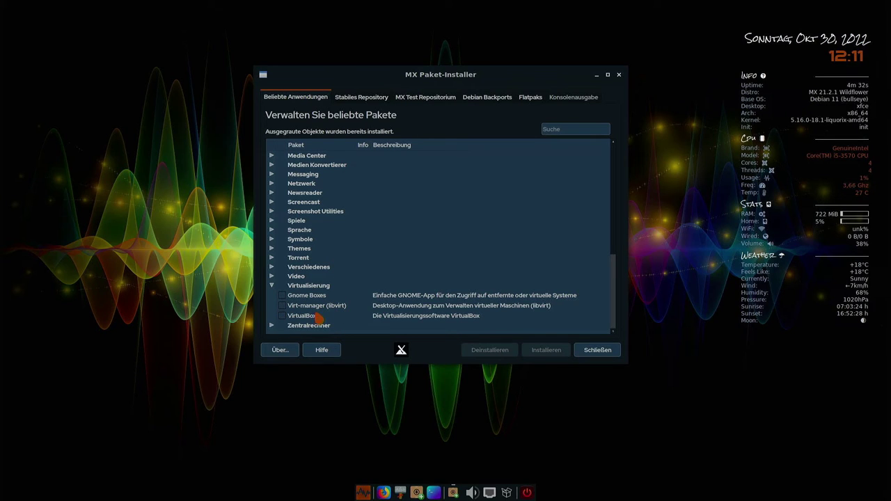
pyautogui.click(297, 331)
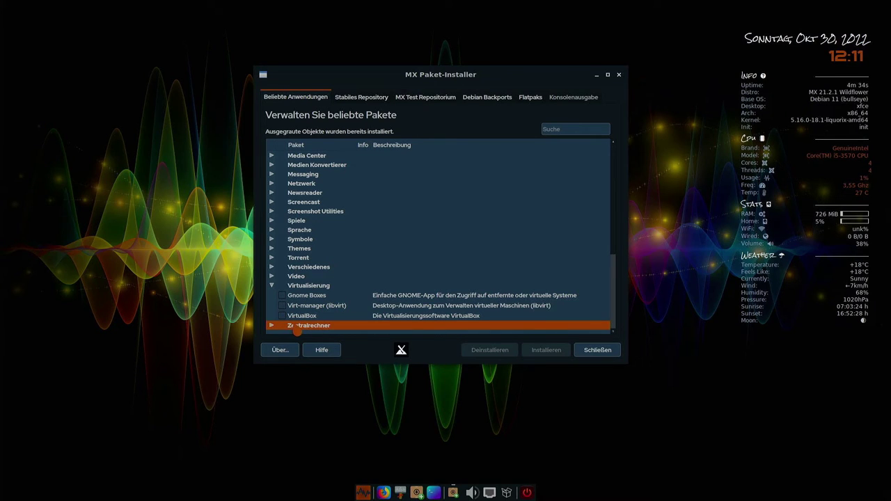
pyautogui.press('Right')
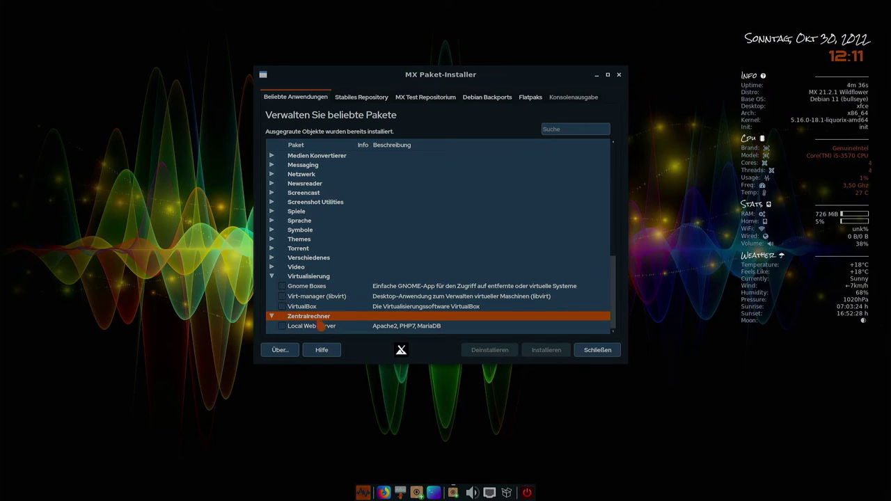
pyautogui.scroll(6, 387, 218)
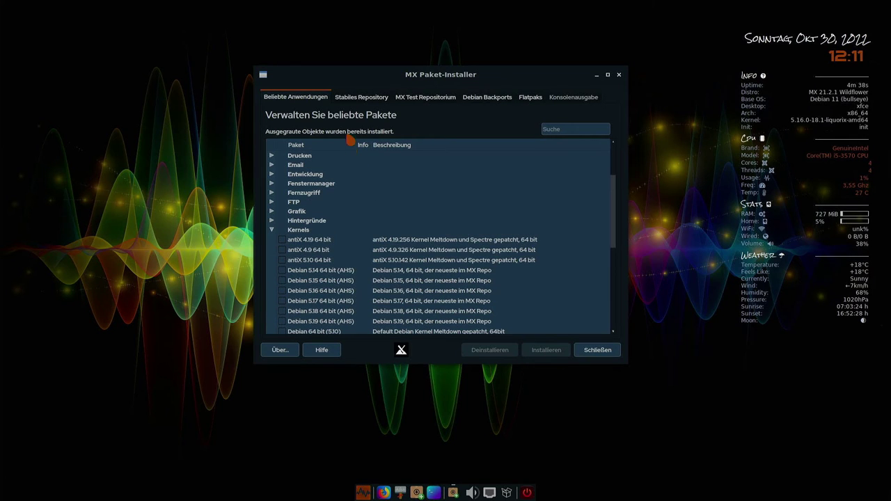
pyautogui.click(360, 99)
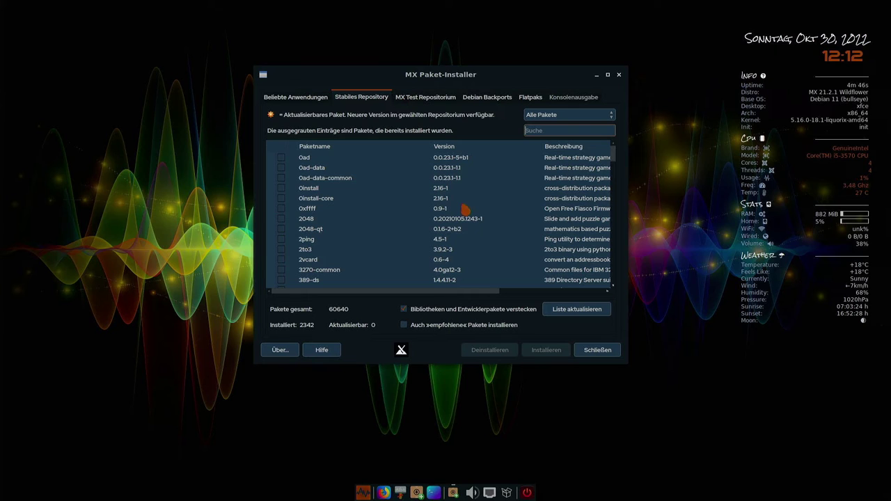
# Scroll the stable package list, then open MX Test Repositorium and dismiss its warning
pyautogui.scroll(-3, 352, 201)
pyautogui.scroll(-3, 353, 201)
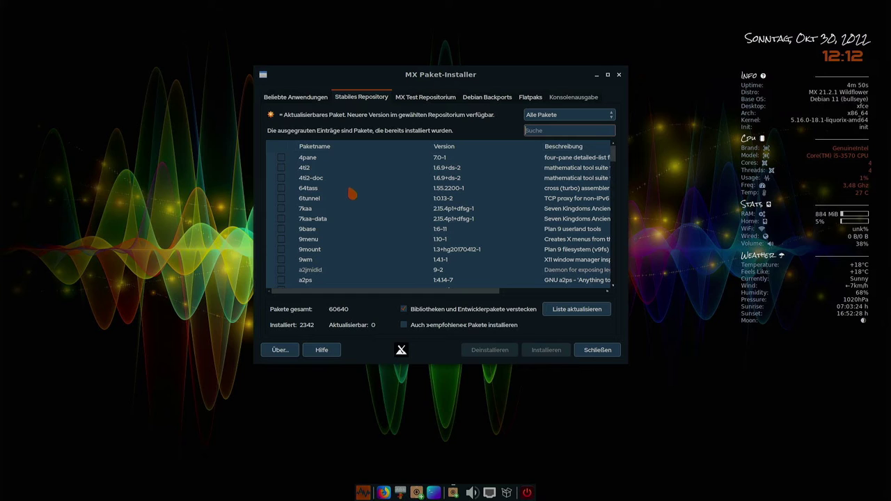
pyautogui.click(433, 97)
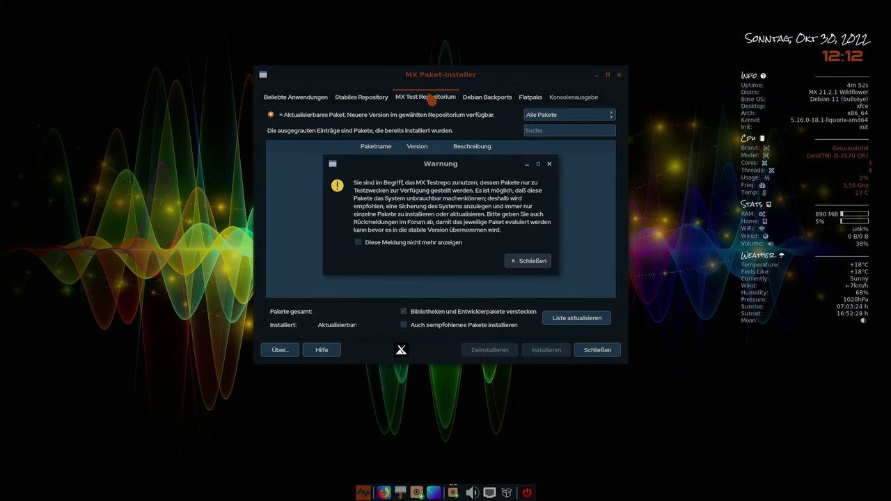
pyautogui.click(529, 260)
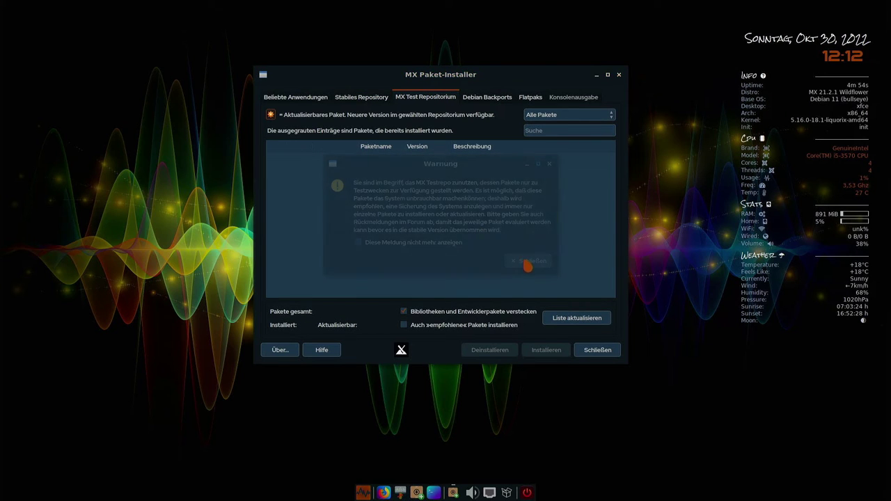
# Open Debian Backports (2932 packages), dismiss its warning, then switch to Flatpaks
pyautogui.scroll(-1, 396, 186)
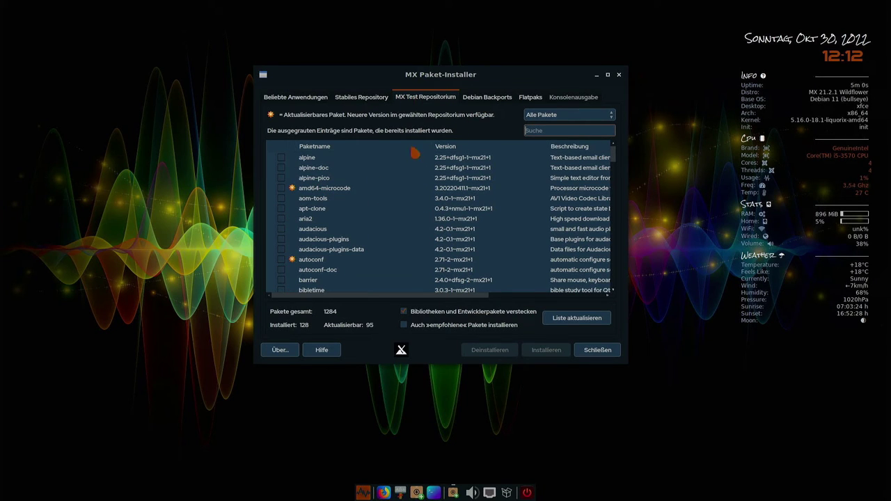
pyautogui.click(474, 101)
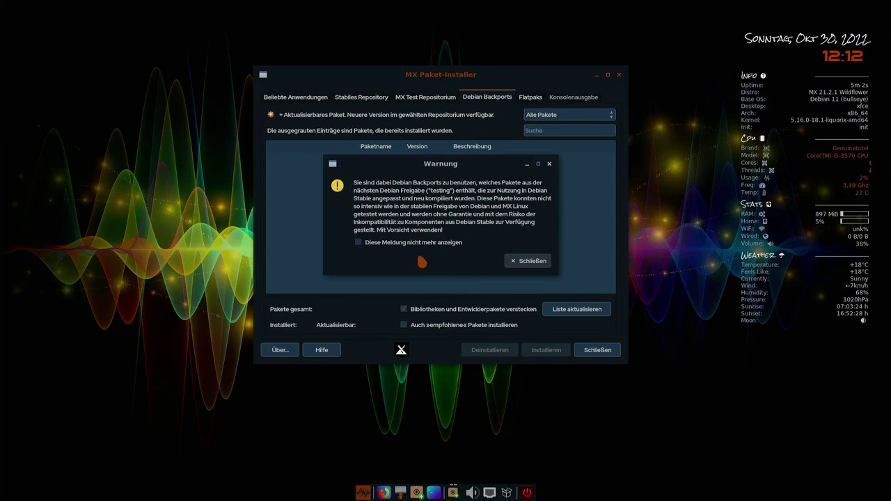
pyautogui.click(521, 261)
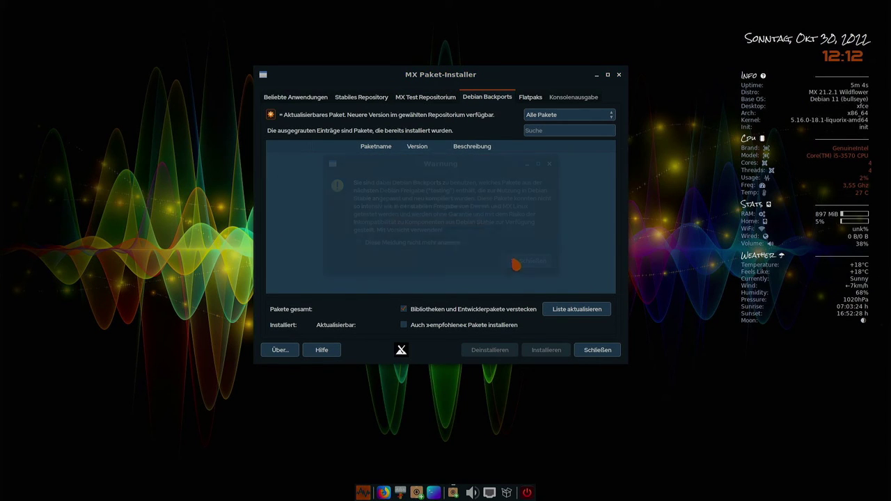
pyautogui.scroll(-6, 397, 218)
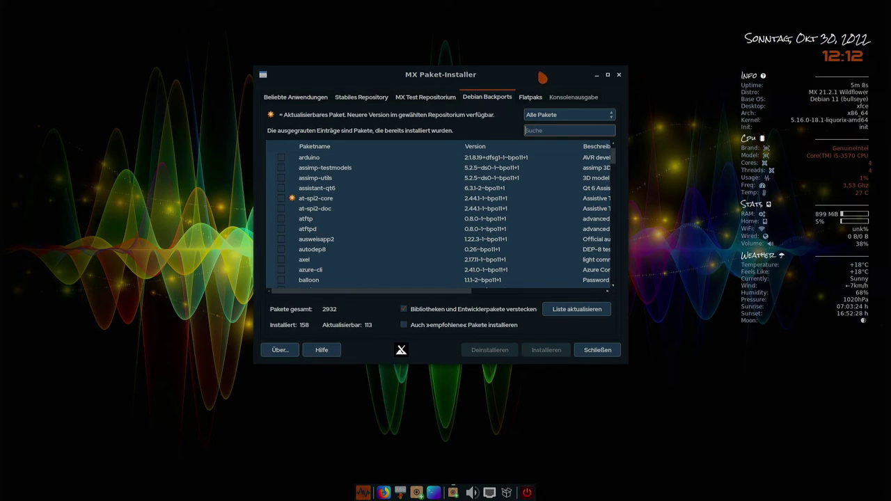
pyautogui.click(531, 98)
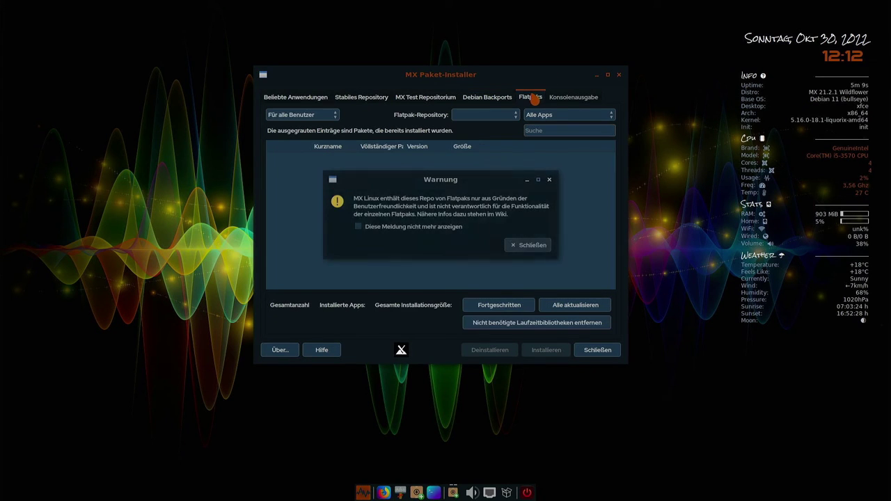
# Dismiss the Flatpak warning, authenticate with the administrator password, and maximize the installer
pyautogui.click(528, 248)
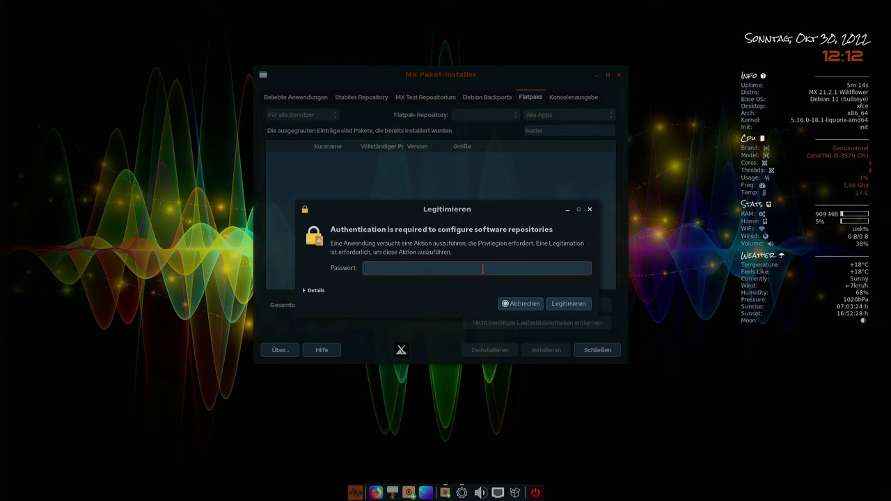
pyautogui.press('Return')
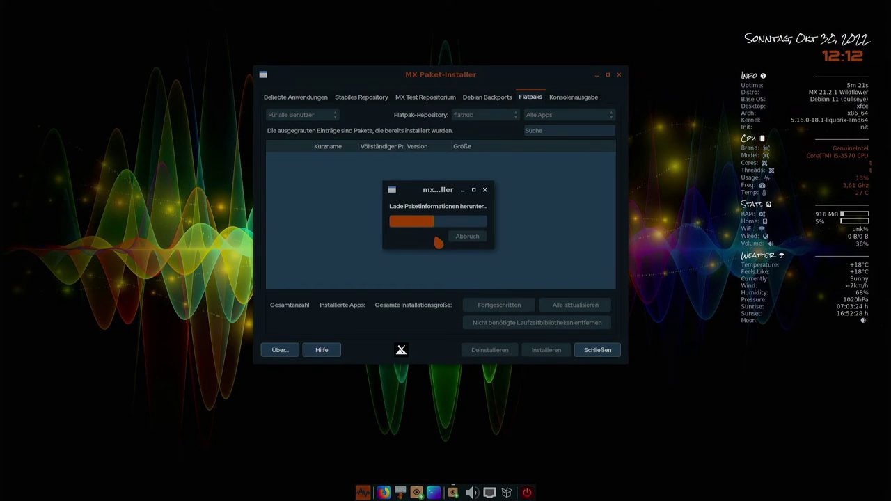
pyautogui.click(607, 75)
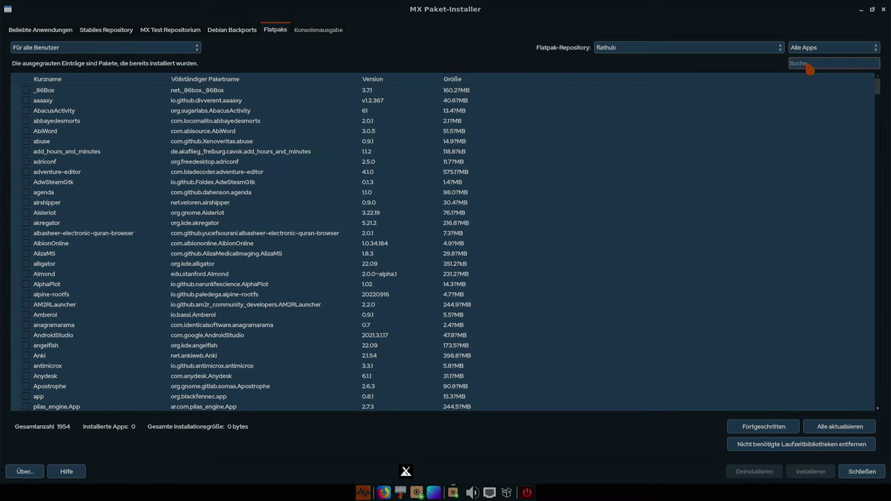
# Search Flathub for 'spot', tick spotify.Client, then close the installer without installing
pyautogui.write('spot')
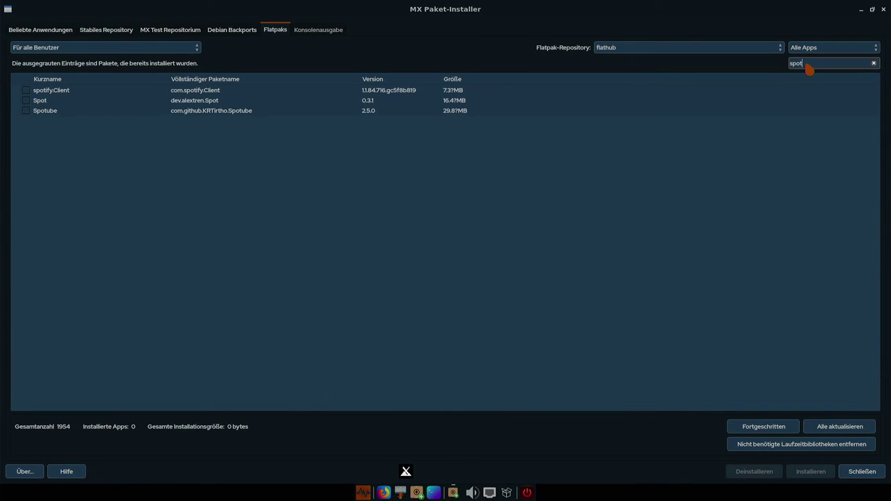
pyautogui.click(26, 91)
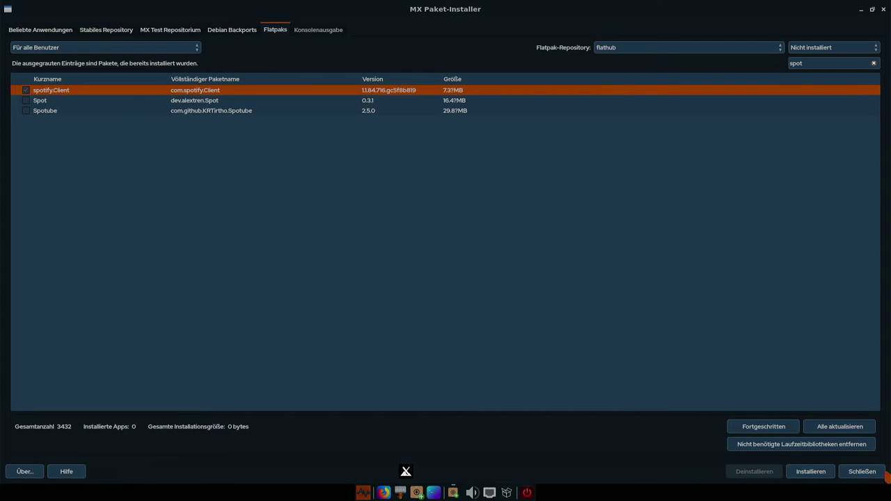
pyautogui.scroll(1, 303, 35)
pyautogui.click(276, 32)
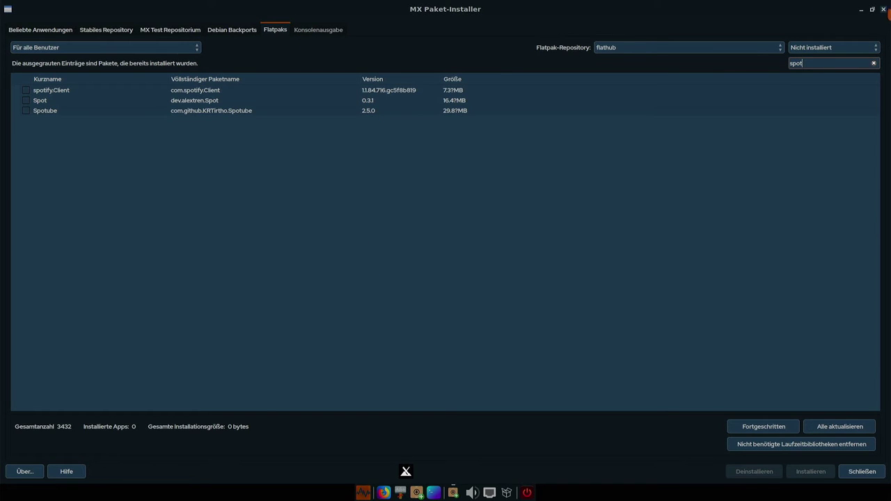
pyautogui.click(882, 10)
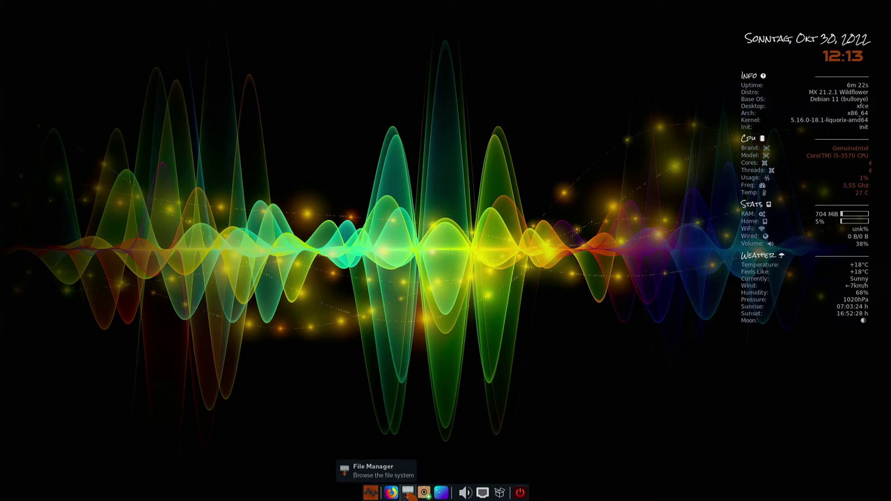
# Open Thunar on /home/typ, view its Hilfe > Über version info, then close it
pyautogui.click(408, 493)
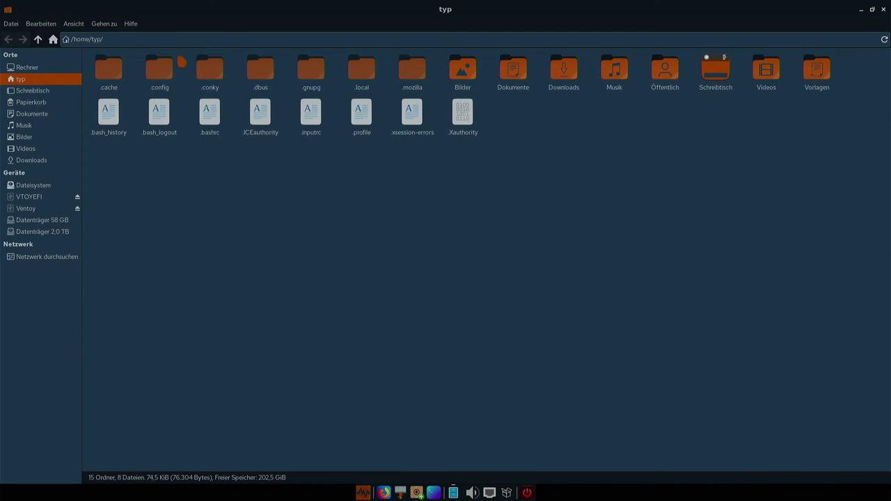
pyautogui.click(129, 25)
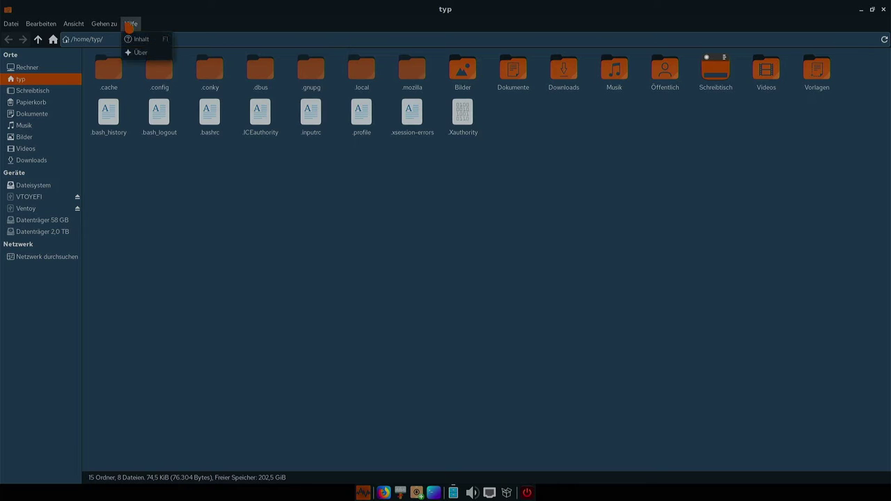
pyautogui.click(140, 52)
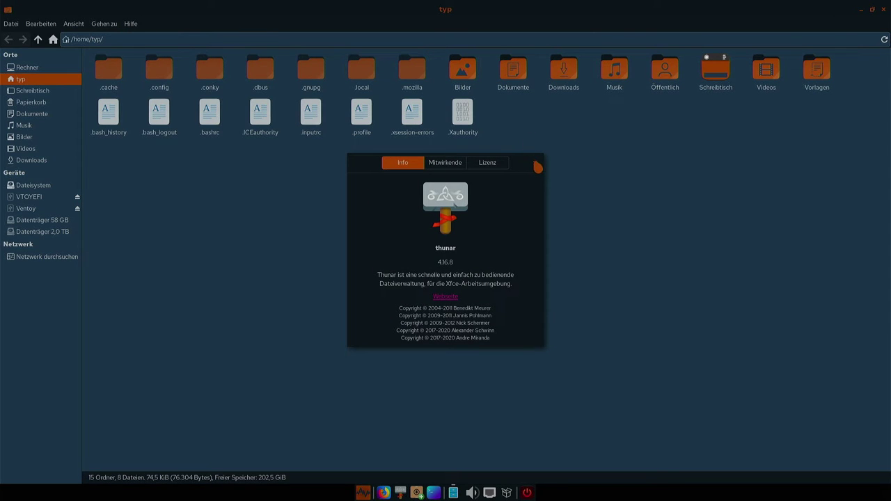
pyautogui.click(534, 162)
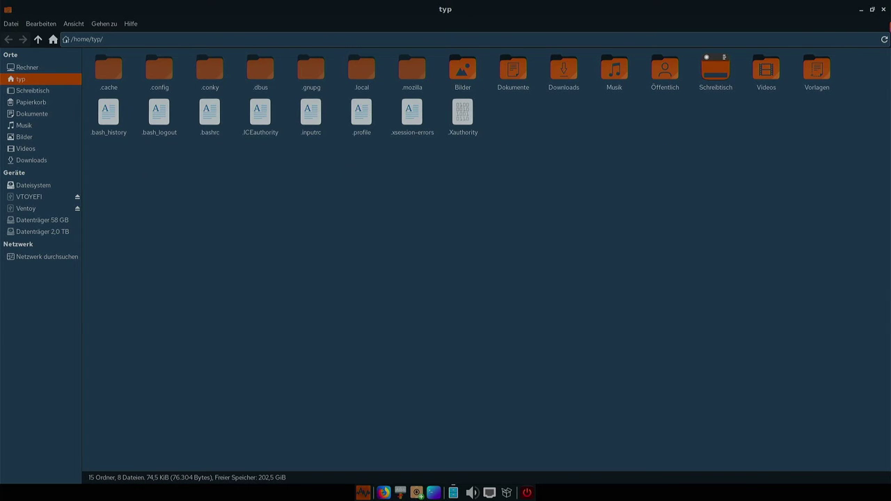
pyautogui.click(882, 9)
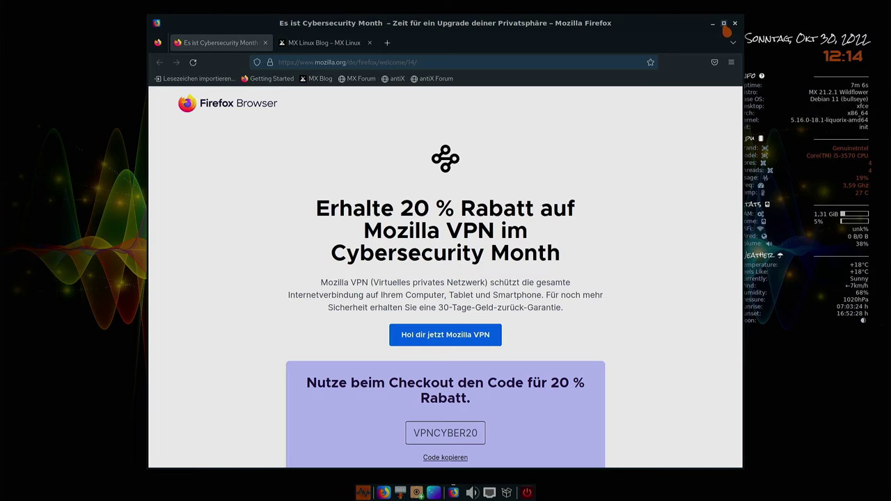
# Maximize Firefox and check Hilfe > Über Firefox shows version 106.0.2 (64-Bit)
pyautogui.click(724, 23)
pyautogui.click(879, 46)
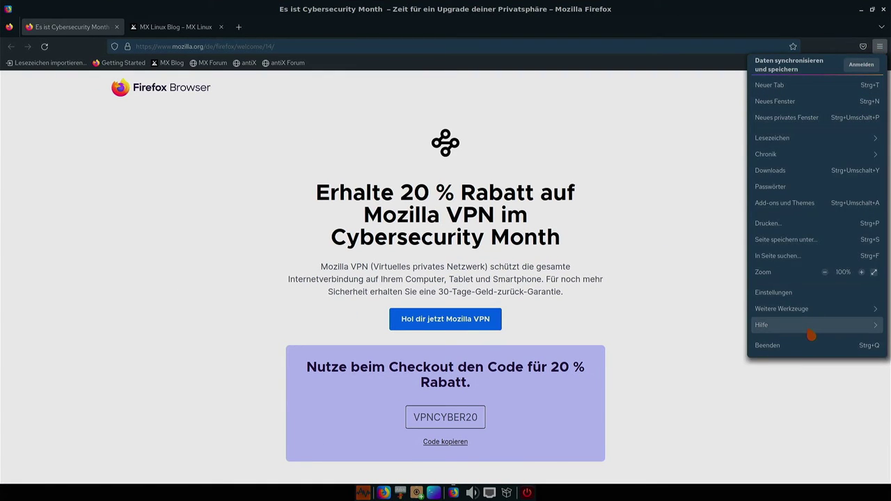
pyautogui.click(808, 328)
pyautogui.click(793, 173)
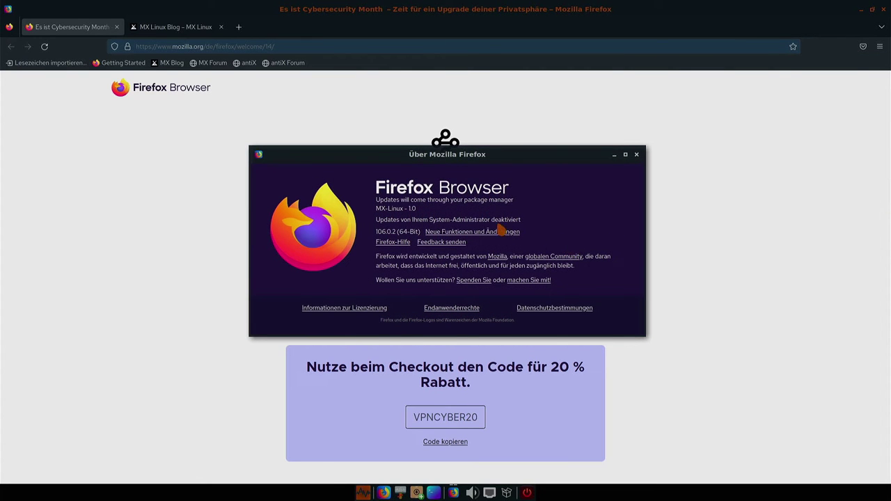
pyautogui.moveTo(377, 232); pyautogui.dragTo(398, 232)
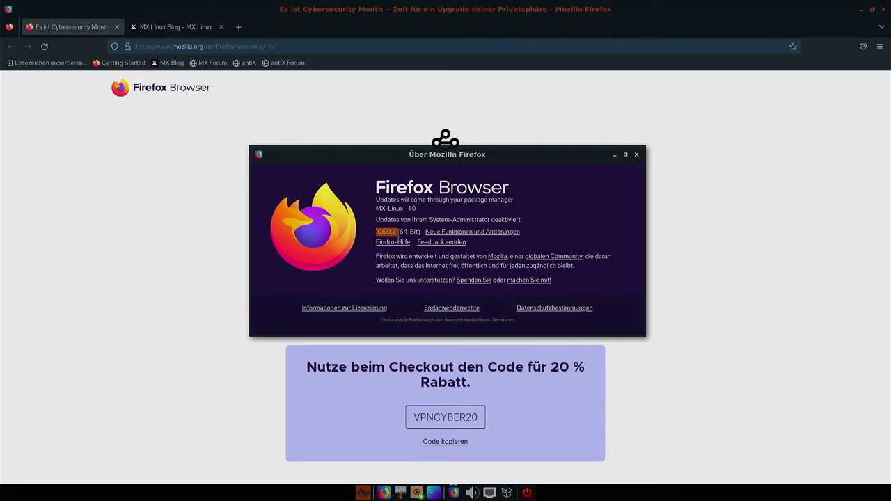
pyautogui.click(377, 231)
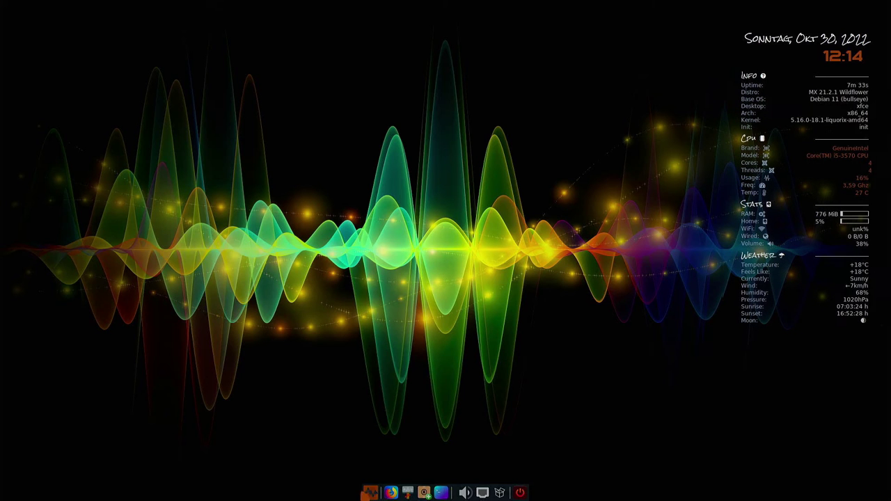
# Open the Whisker application menu, showing its Favoriten category and categories Büro to Zubehör
pyautogui.click(370, 492)
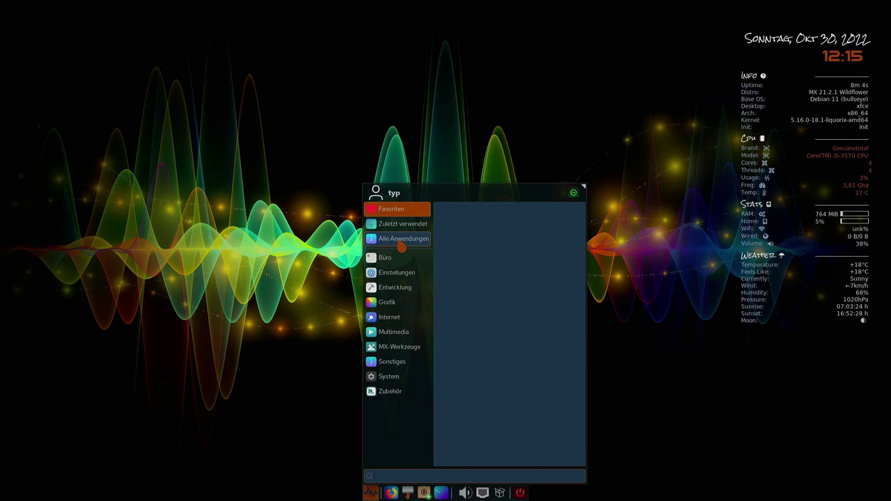
# Enlarge the Whisker Menu and browse all applications and the Office category
pyautogui.click(401, 243)
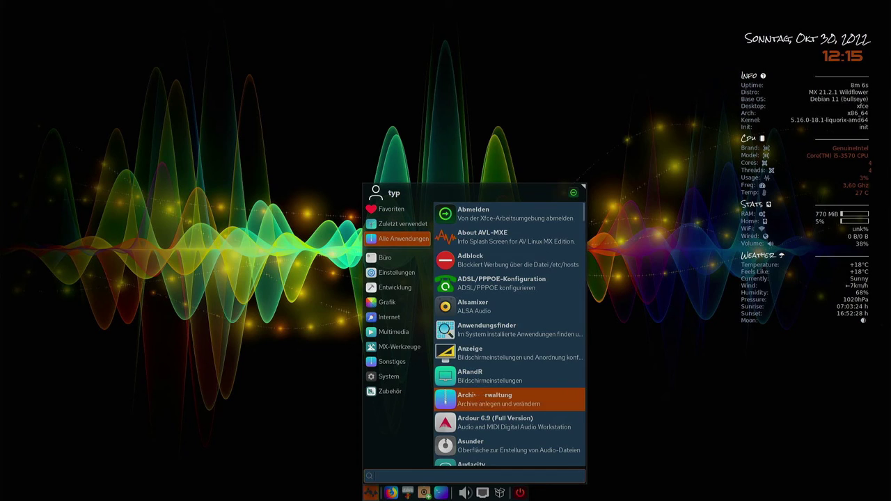
pyautogui.scroll(-3, 487, 400)
pyautogui.scroll(3, 491, 399)
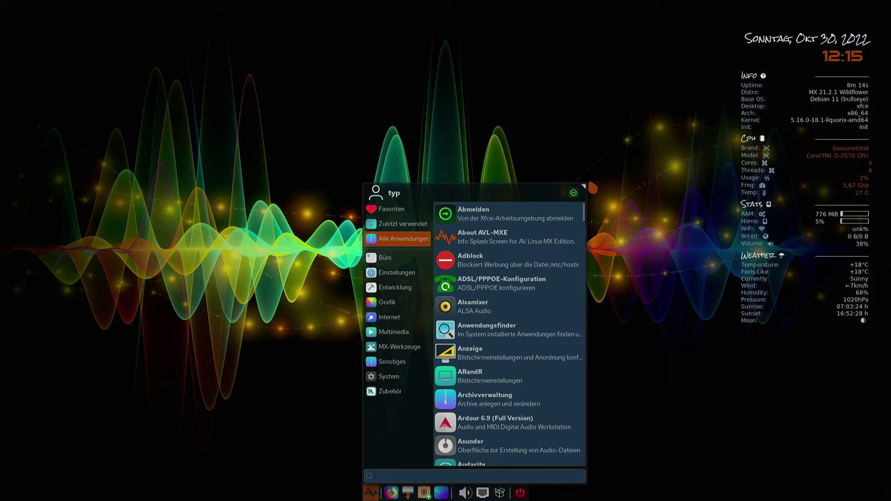
pyautogui.moveTo(582, 186); pyautogui.dragTo(818, 42)
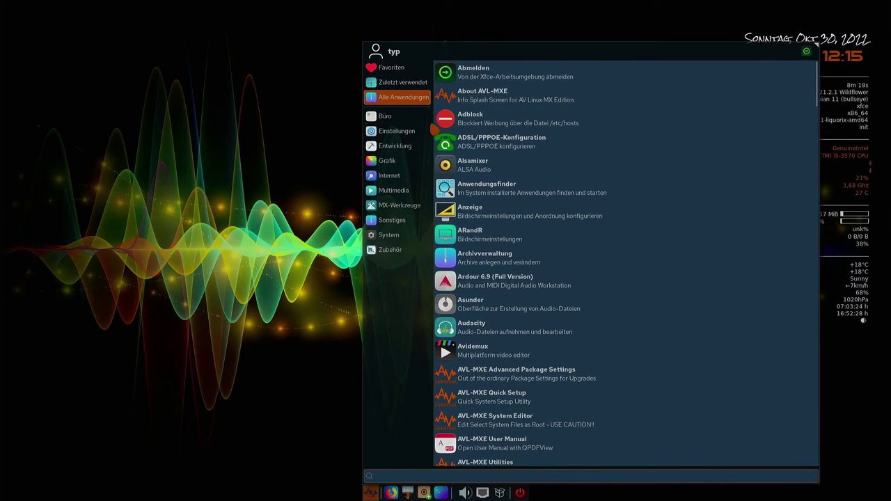
pyautogui.click(394, 119)
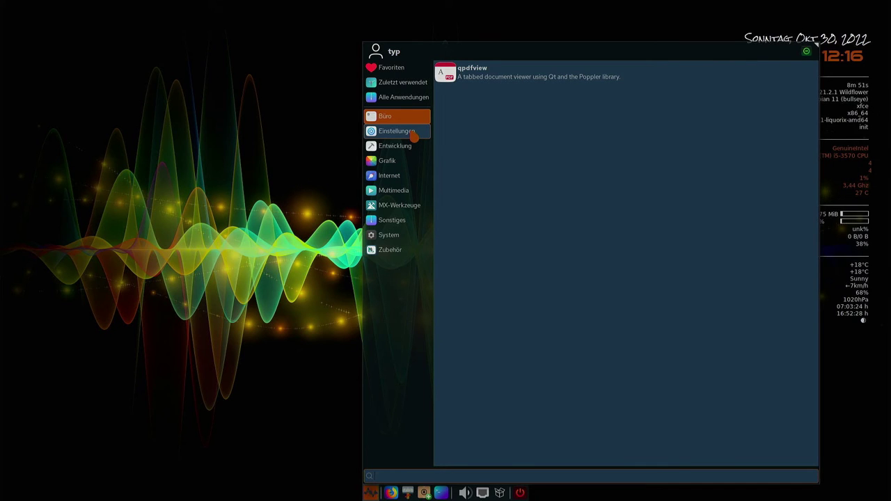
# Show the Einstellungen category and scroll down its list toward MX Tweak
pyautogui.click(412, 137)
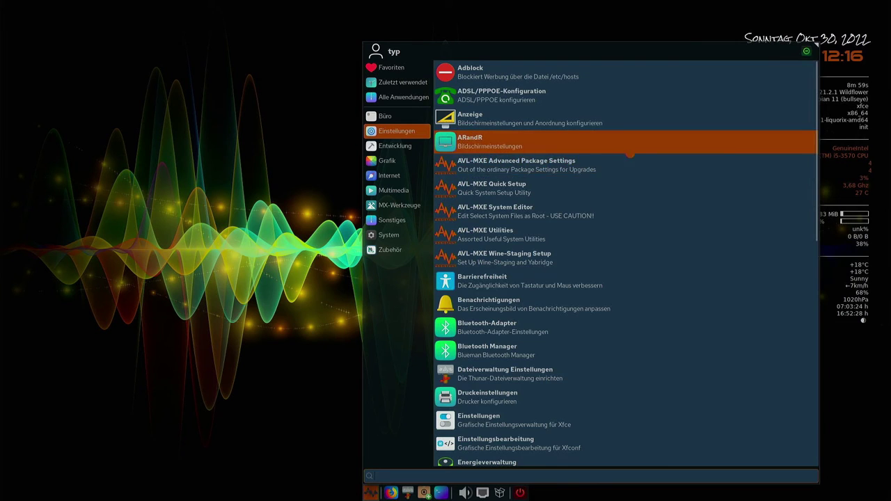
pyautogui.scroll(-3, 591, 146)
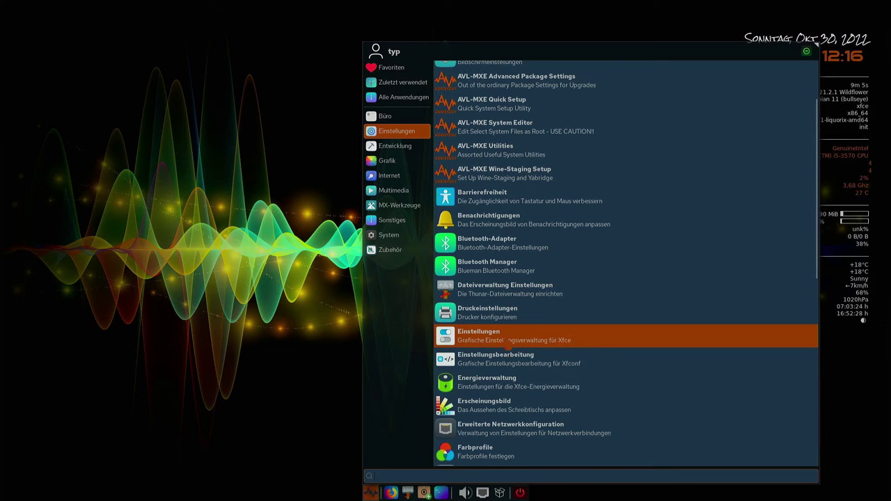
pyautogui.scroll(-5, 591, 274)
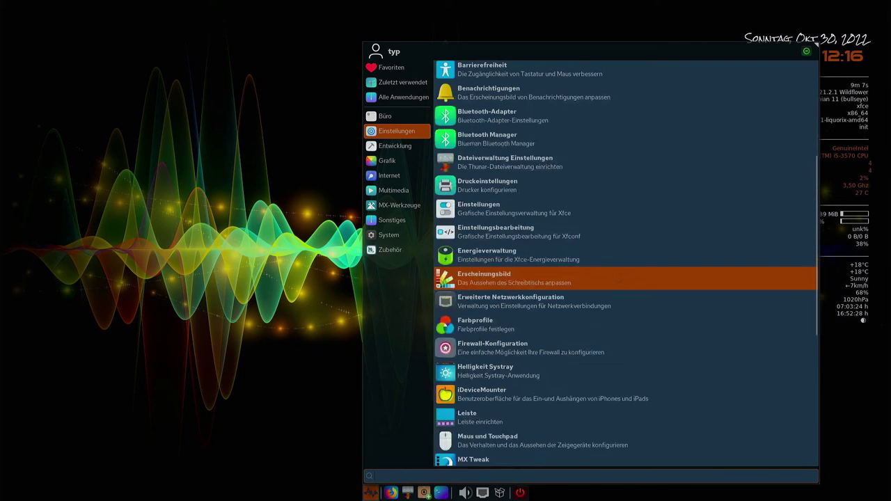
pyautogui.scroll(-5, 613, 281)
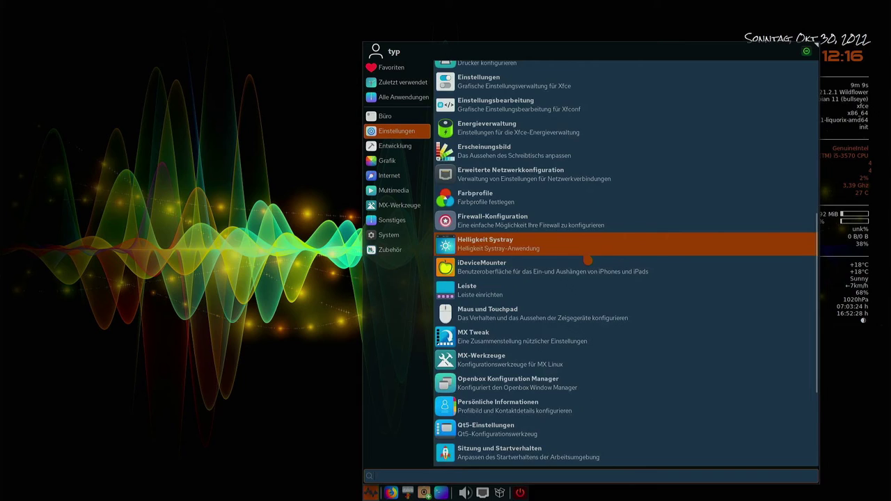
pyautogui.scroll(-4, 588, 259)
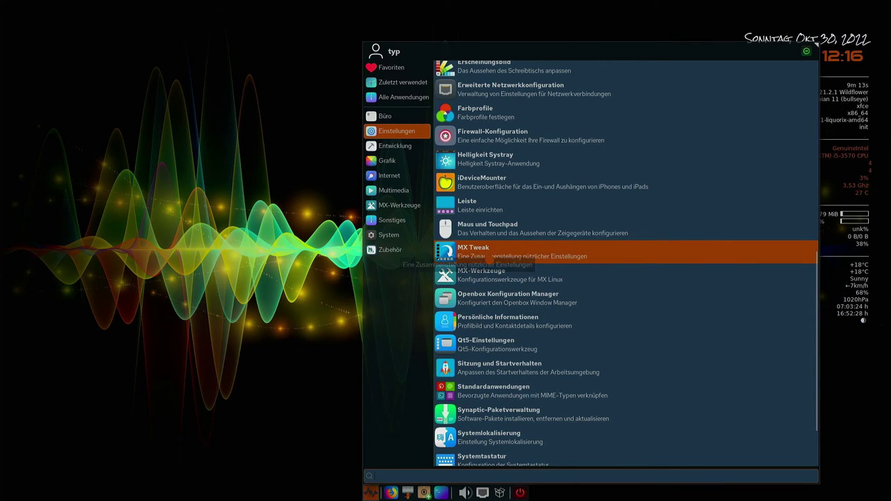
# Launch MX Tweak and view its Thema tab options
pyautogui.click(491, 252)
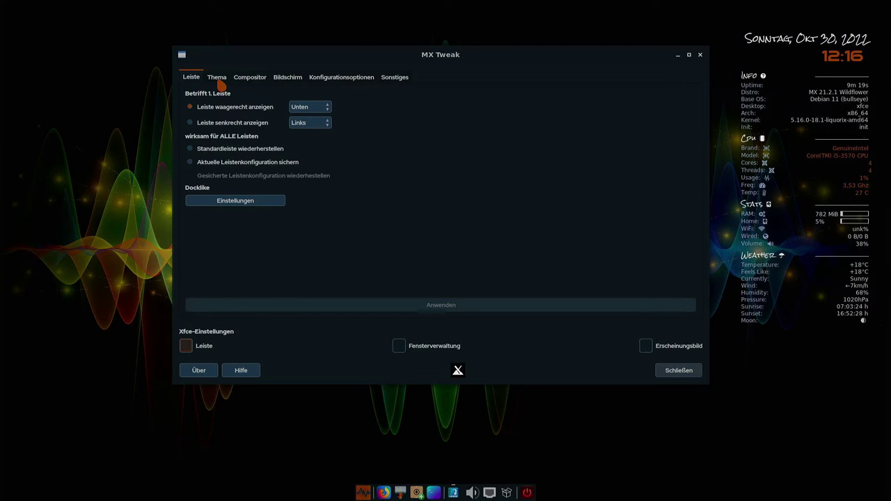
pyautogui.click(217, 78)
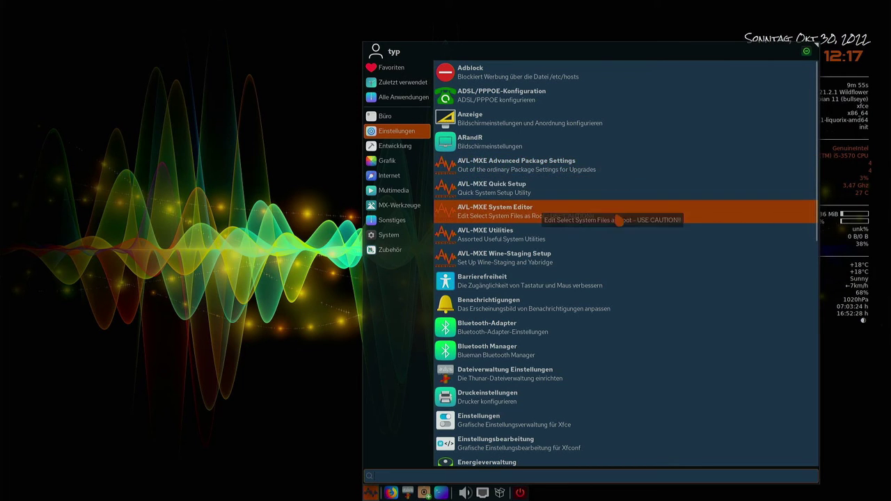
# Browse the Entwicklung, Grafik and Internet categories in the Whisker Menu
pyautogui.click(394, 146)
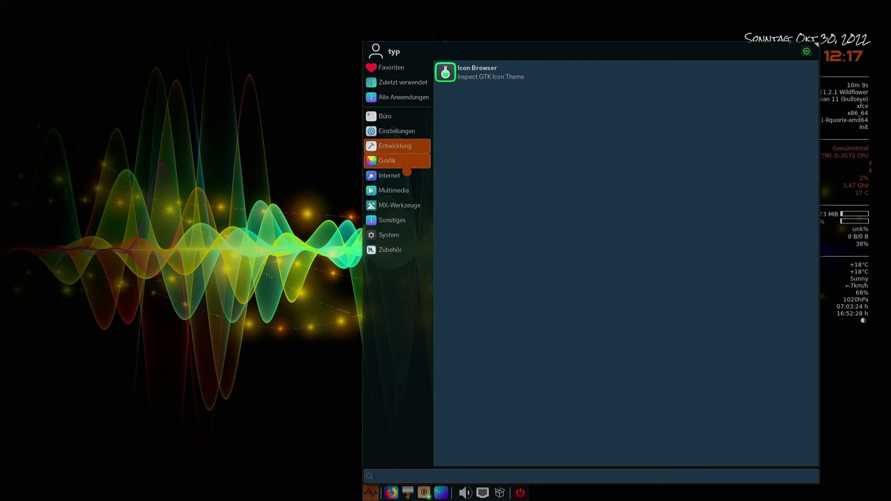
pyautogui.click(403, 165)
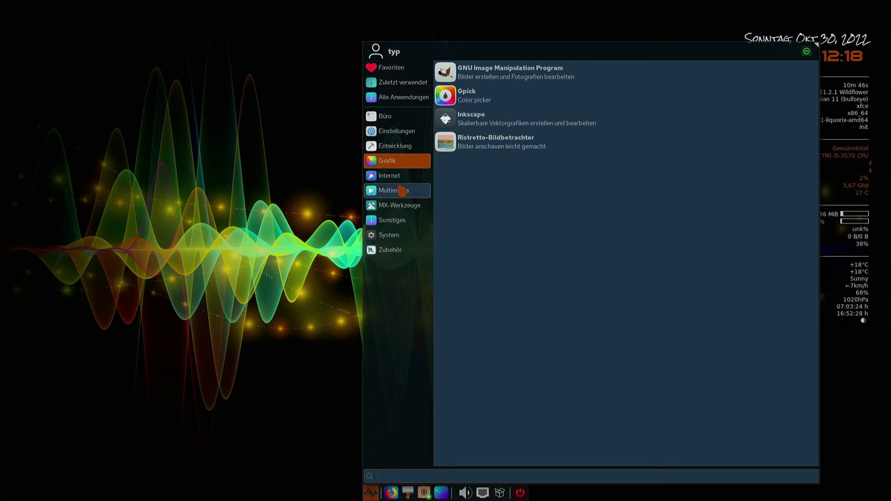
pyautogui.click(389, 176)
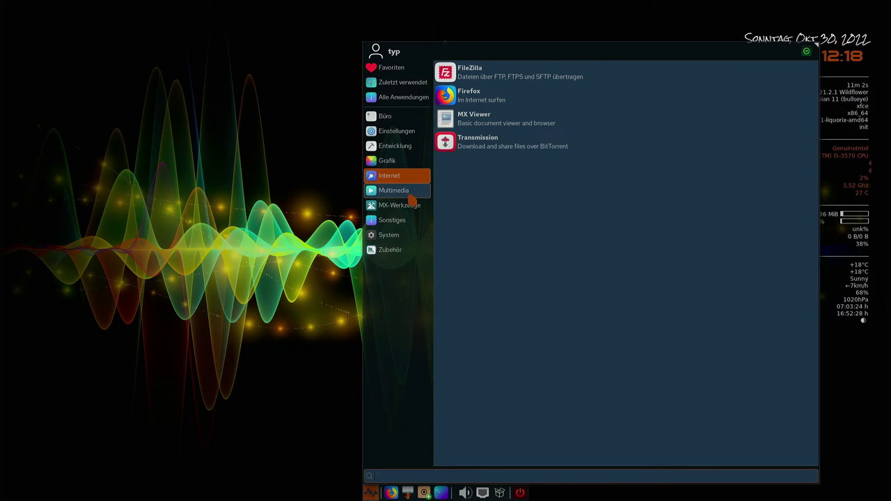
# Show the Multimedia category and scroll through its tools from Alsamixer to Musescore 3
pyautogui.click(407, 200)
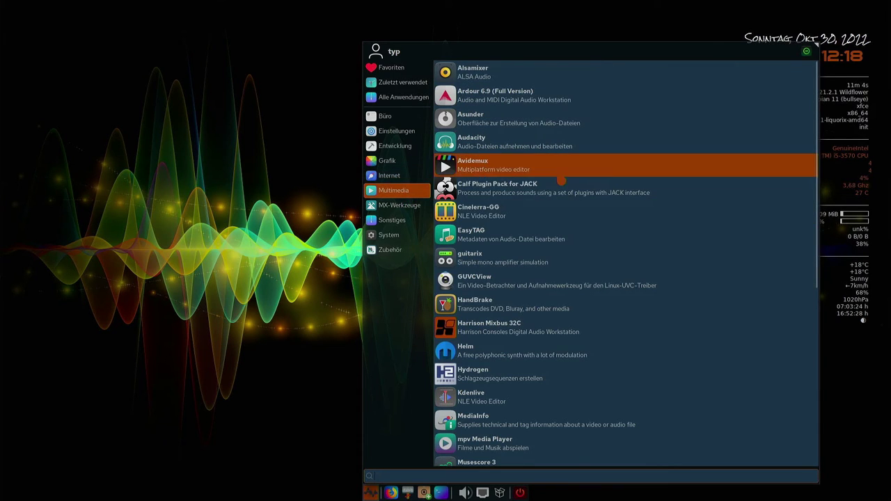
pyautogui.scroll(-3, 629, 190)
pyautogui.scroll(-8, 631, 190)
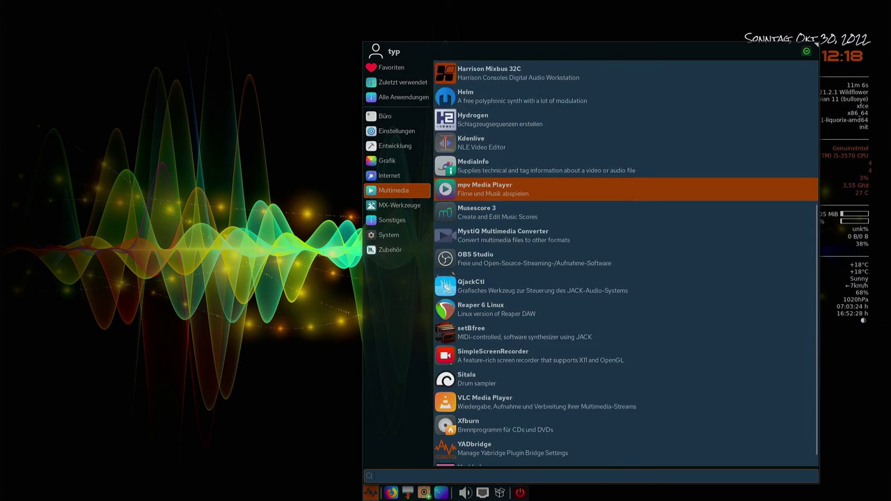
pyautogui.scroll(9, 616, 207)
pyautogui.scroll(3, 616, 208)
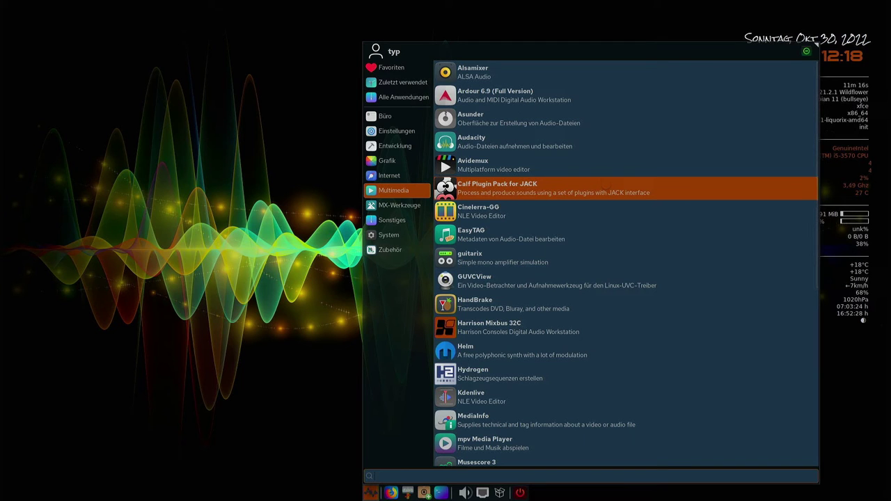
pyautogui.scroll(-5, 641, 193)
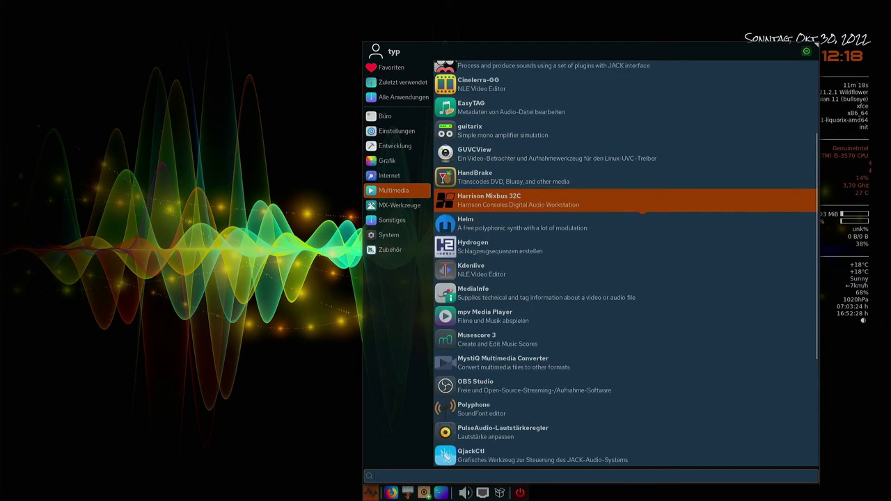
pyautogui.scroll(5, 650, 209)
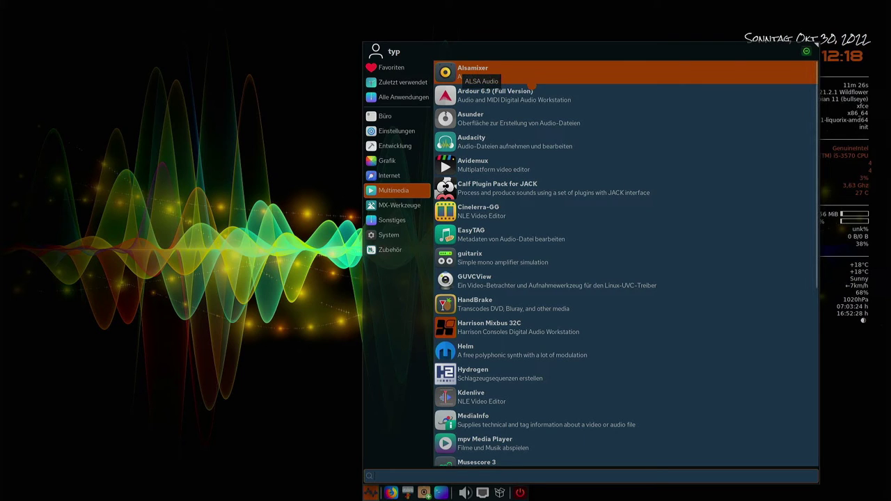
# Launch Ardour 6.9 and apply the first-run wizard with default folder, monitoring and master bus
pyautogui.click(619, 85)
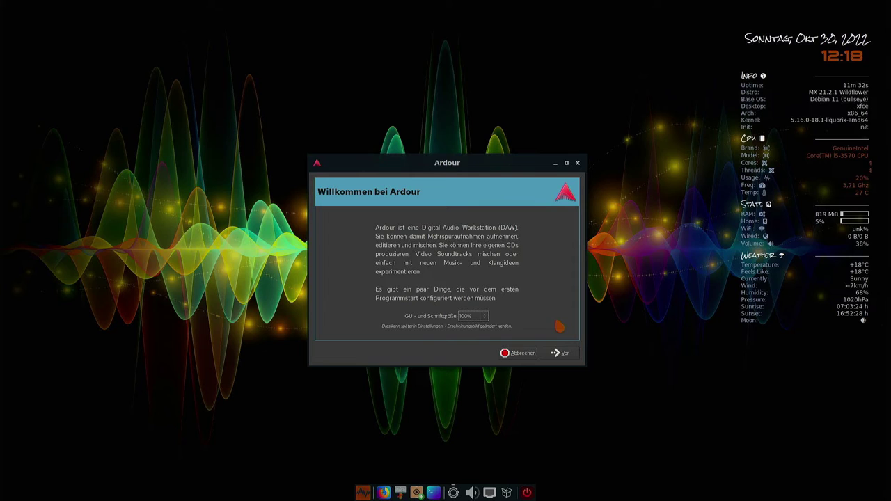
pyautogui.click(561, 353)
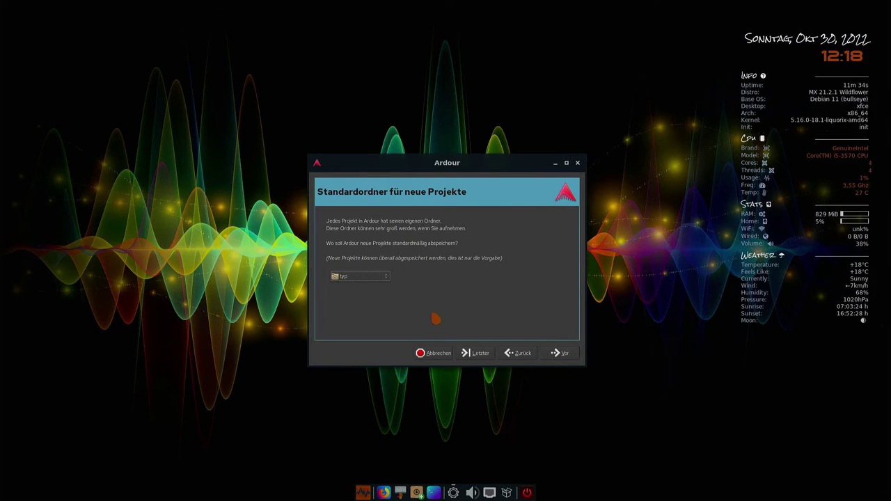
pyautogui.click(561, 353)
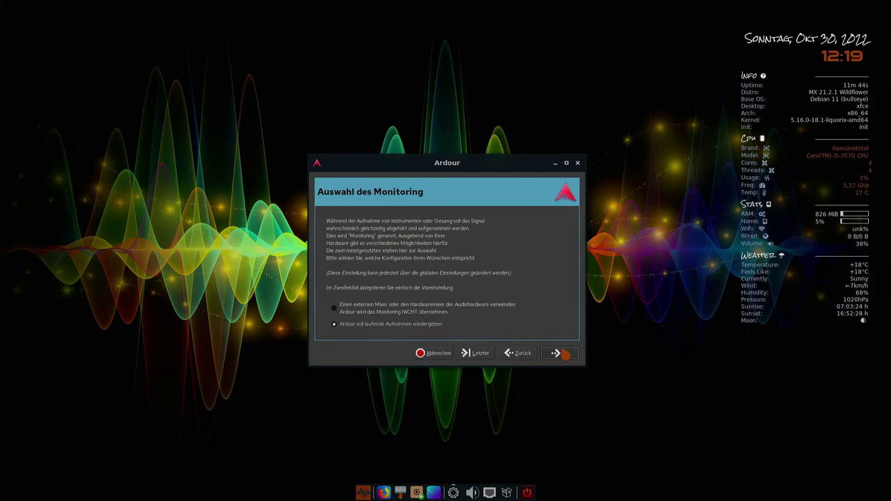
pyautogui.click(564, 353)
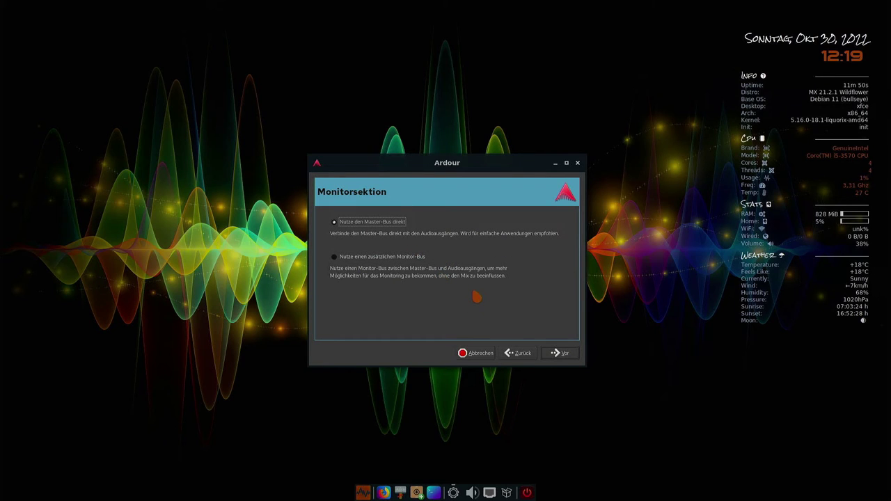
pyautogui.click(561, 353)
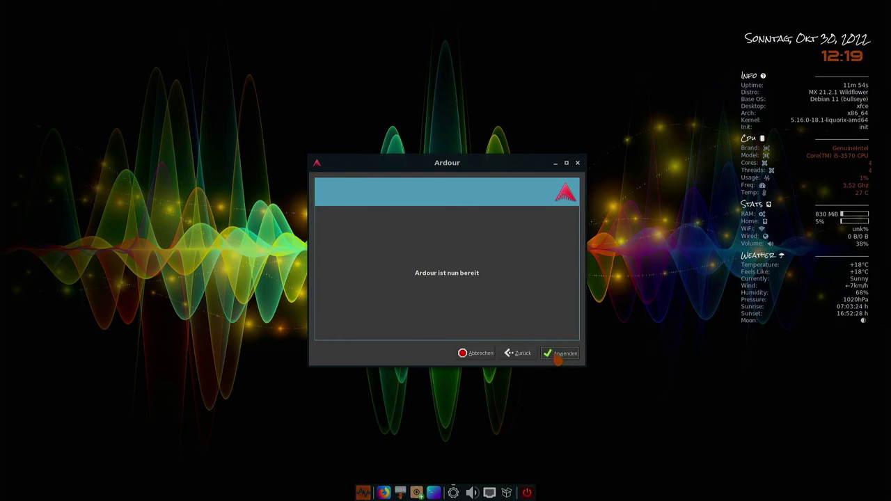
pyautogui.click(560, 353)
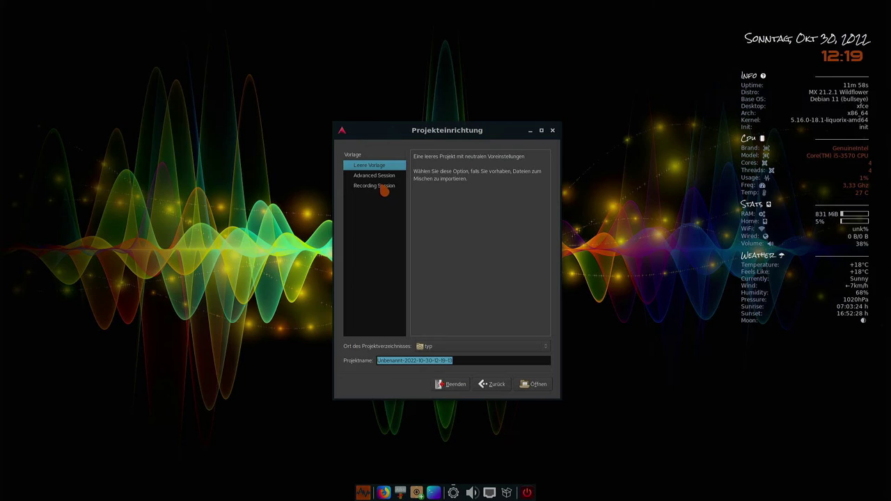
# Create a new session from the Advanced Session template
pyautogui.click(384, 188)
pyautogui.click(376, 177)
pyautogui.click(378, 167)
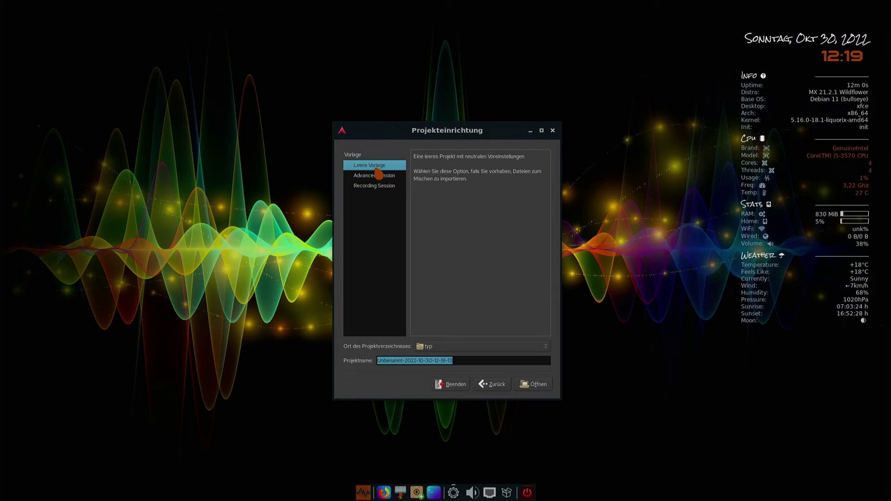
pyautogui.click(375, 177)
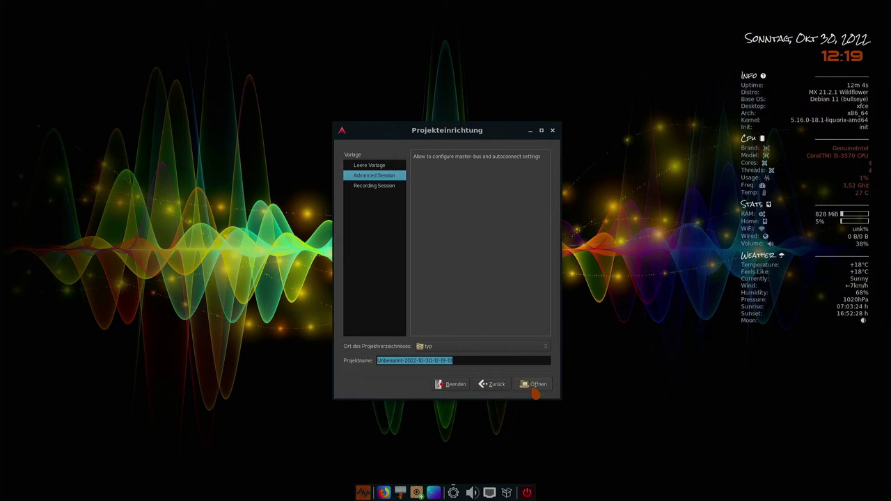
pyautogui.click(535, 387)
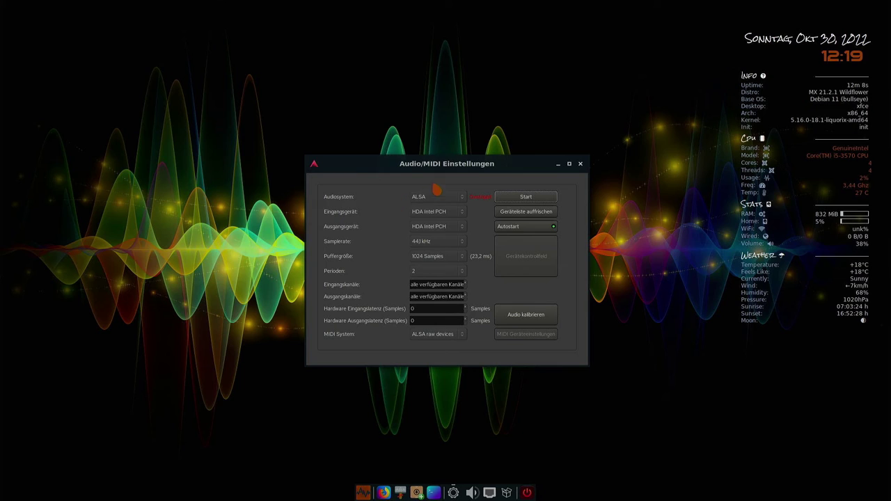
# Start the session on JACK, accept the default Template Setup, and maximize Ardour
pyautogui.click(443, 198)
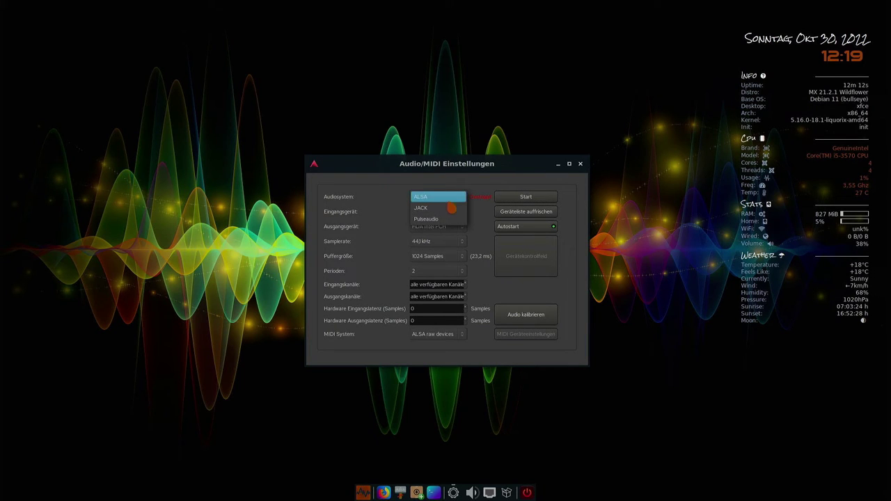
pyautogui.click(445, 208)
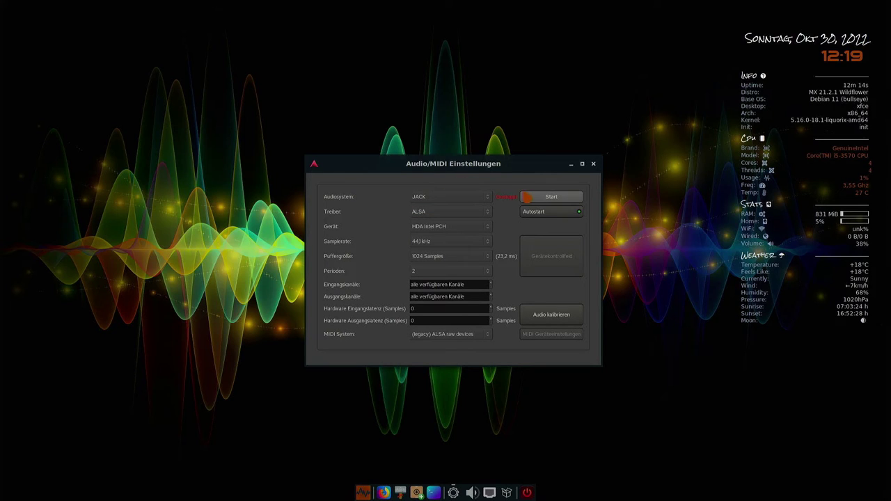
pyautogui.click(535, 199)
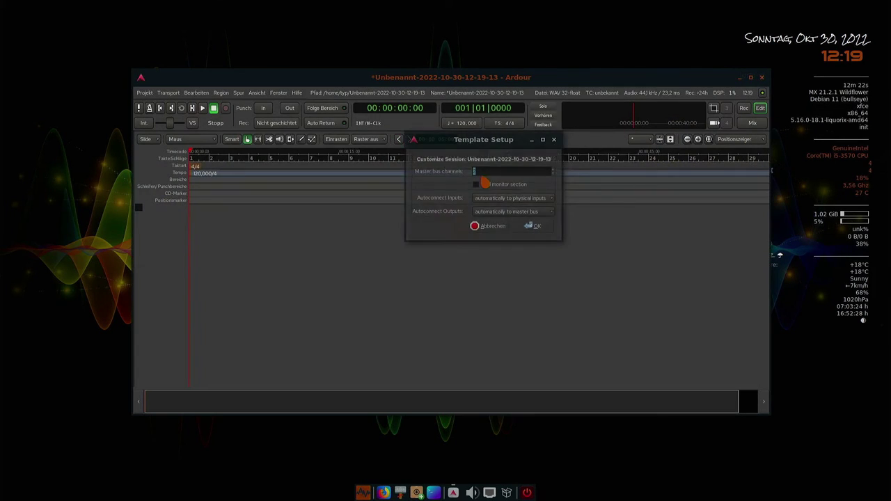
pyautogui.moveTo(490, 140); pyautogui.dragTo(510, 233)
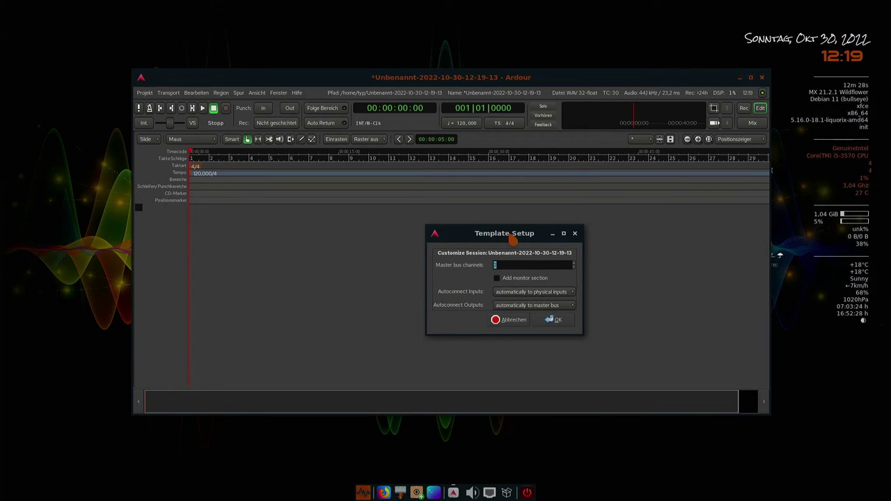
pyautogui.click(555, 319)
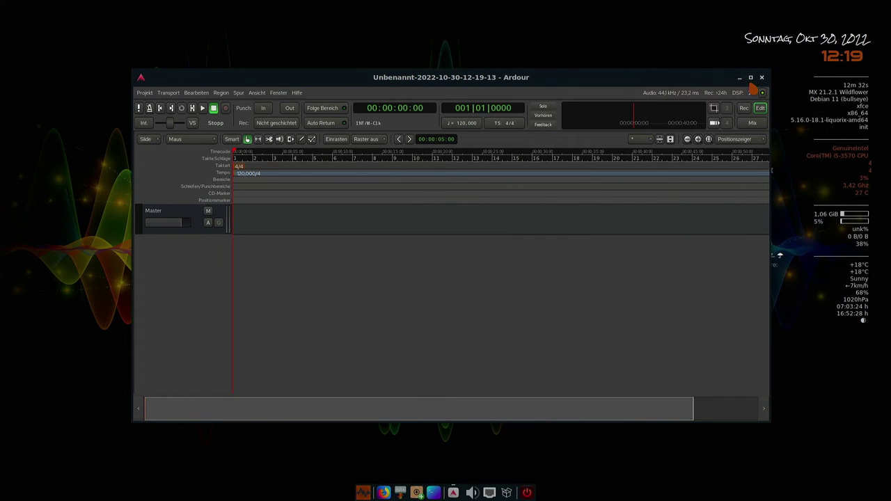
pyautogui.click(750, 78)
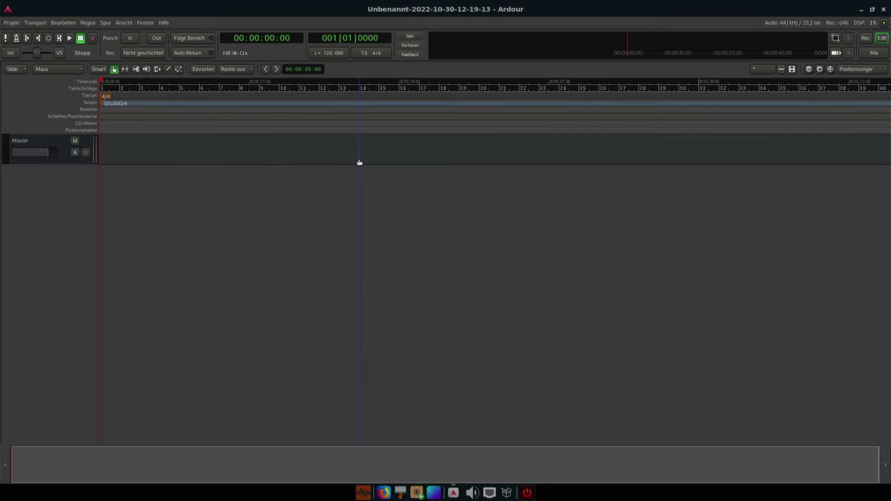
# Add a MIDI track with the Red Zeppelin Drumkit instrument and no group
pyautogui.doubleClick(28, 196)
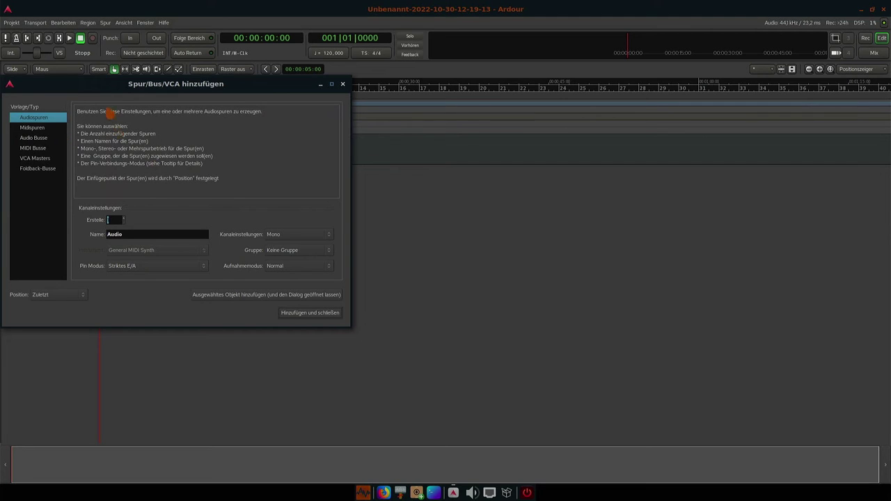
pyautogui.click(32, 127)
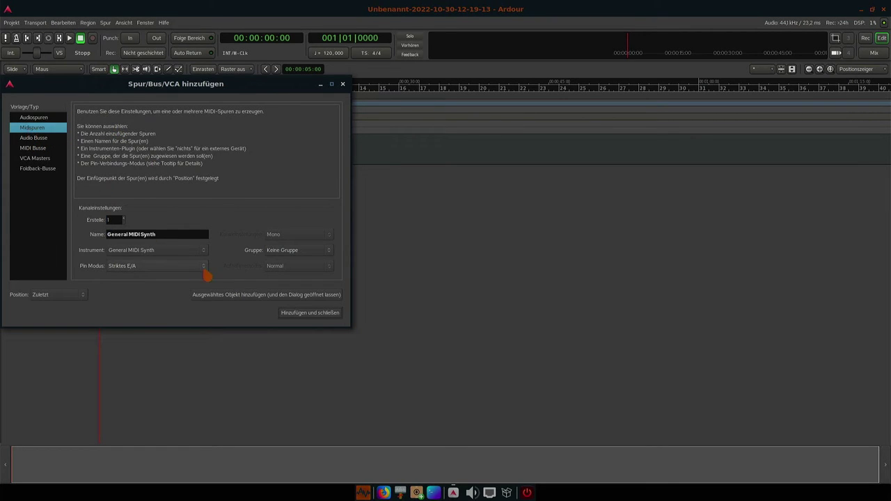
pyautogui.click(187, 250)
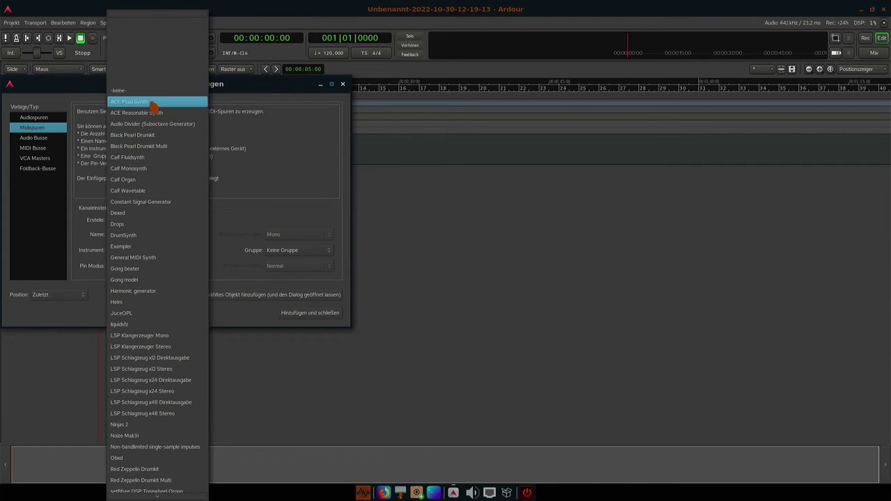
pyautogui.scroll(-1, 162, 298)
pyautogui.scroll(-4, 162, 298)
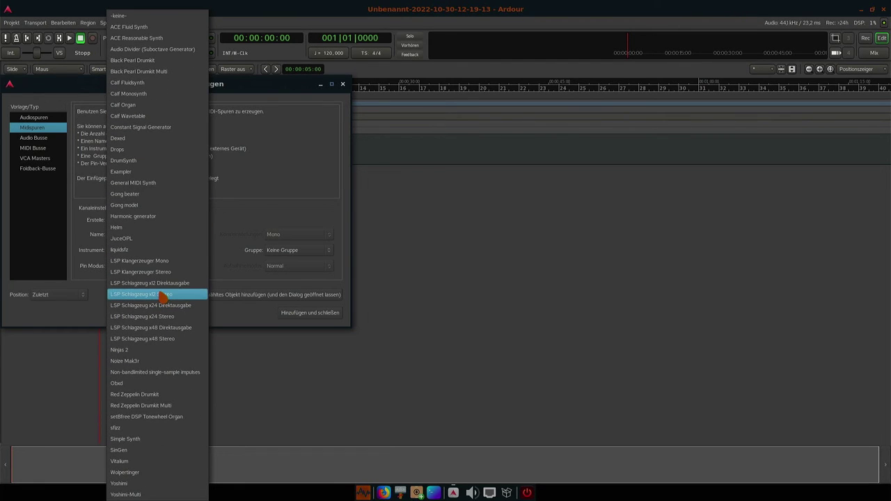
pyautogui.click(144, 395)
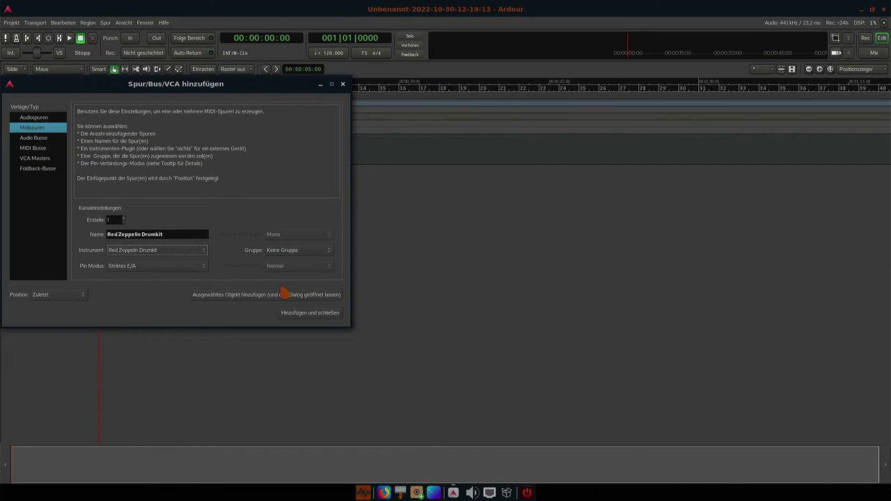
pyautogui.click(299, 252)
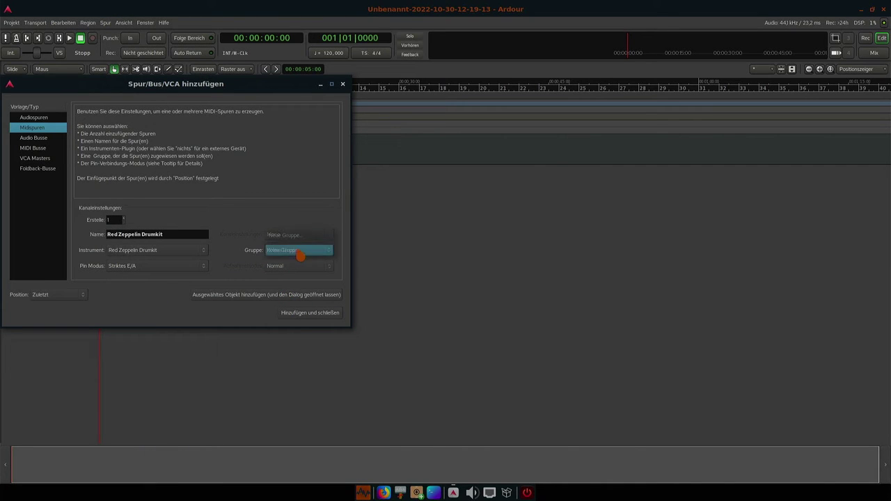
pyautogui.click(167, 288)
pyautogui.click(173, 271)
pyautogui.click(167, 292)
pyautogui.click(309, 314)
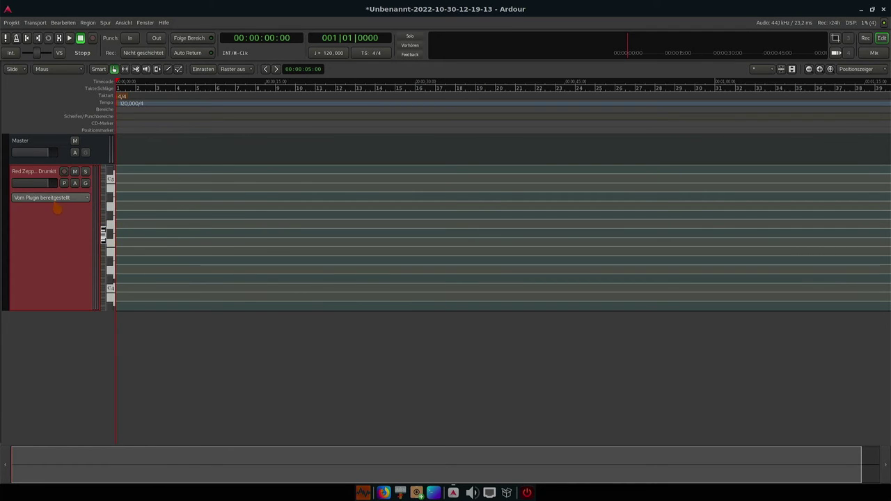
# Set the drum track's MIDI device to Line 6 POD and play test notes
pyautogui.click(64, 198)
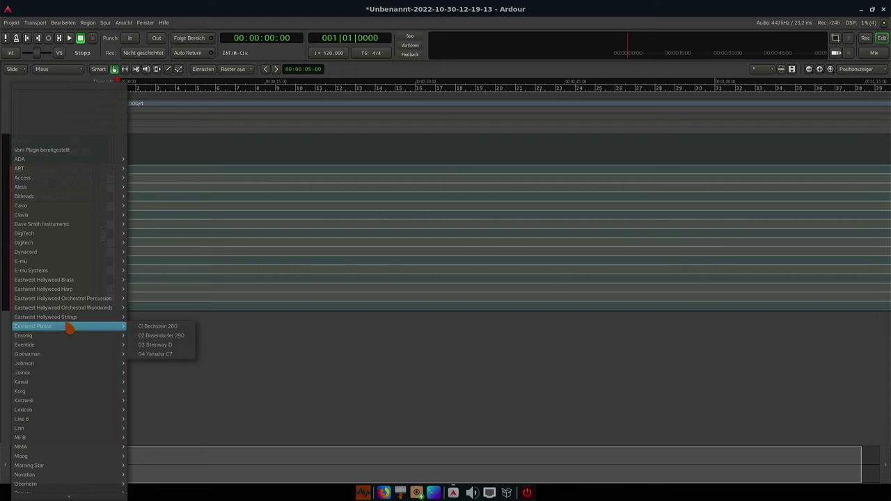
pyautogui.moveTo(88, 392)
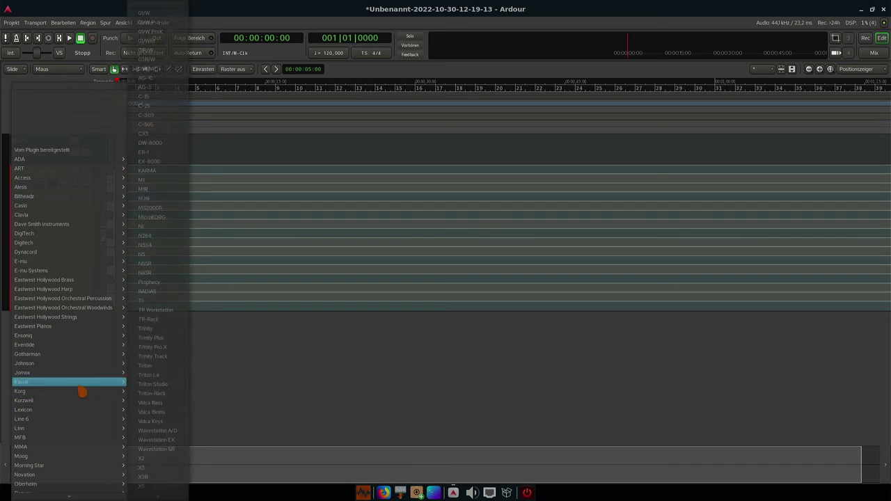
pyautogui.moveTo(89, 421)
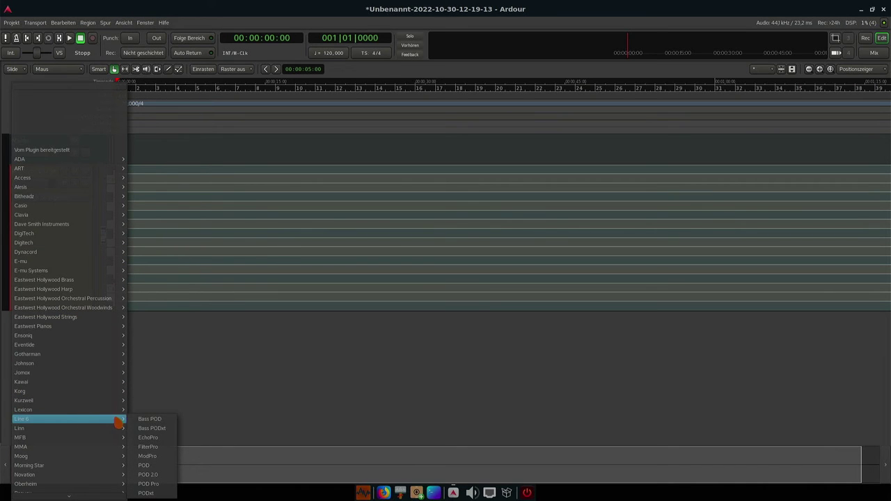
pyautogui.click(147, 466)
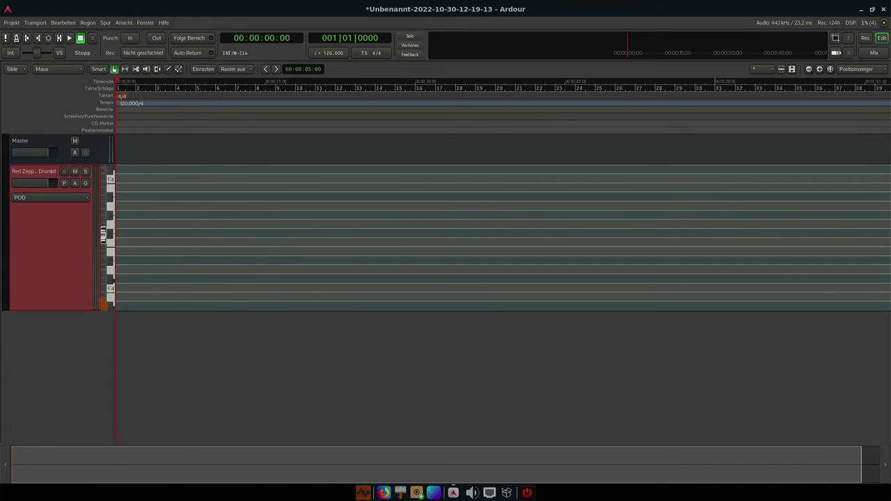
pyautogui.moveTo(113, 254)
pyautogui.mouseDown()
pyautogui.moveTo(111, 183)
pyautogui.moveTo(115, 277)
pyautogui.moveTo(112, 265)
pyautogui.mouseUp()
# Quit Ardour, discarding and permanently deleting the unsaved session
pyautogui.click(883, 10)
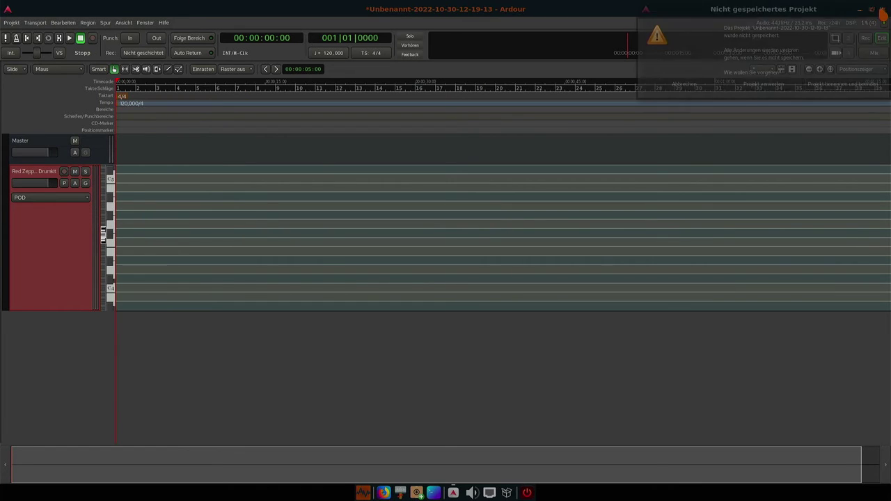
pyautogui.click(766, 87)
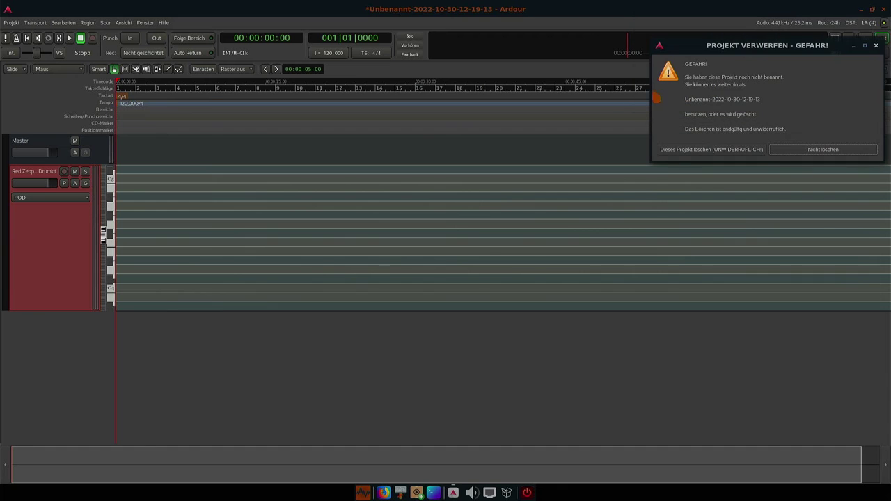
pyautogui.click(713, 150)
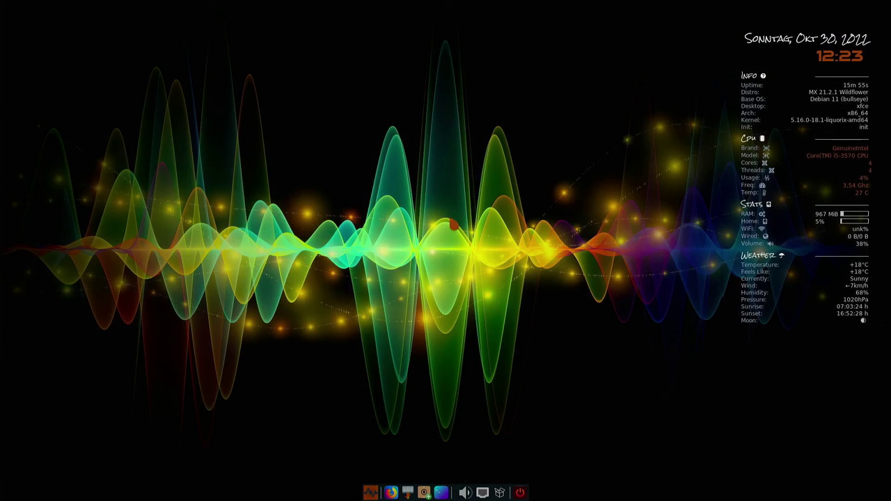
pyautogui.click(370, 492)
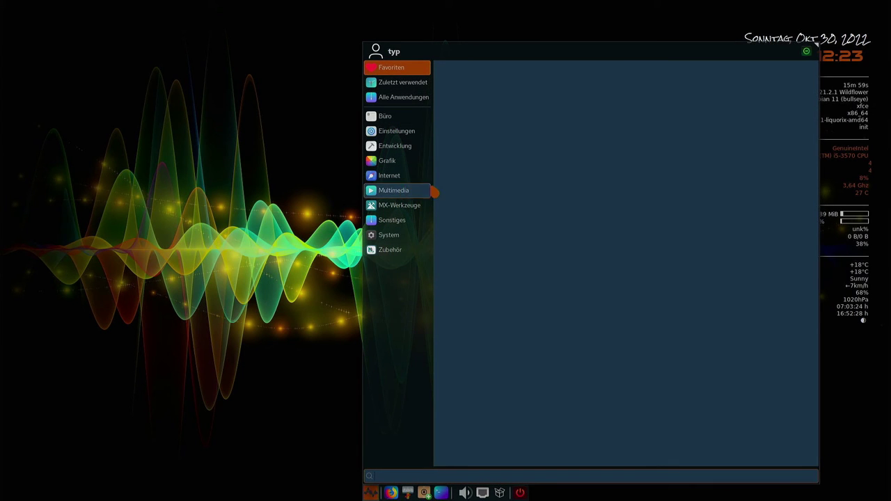
pyautogui.click(422, 192)
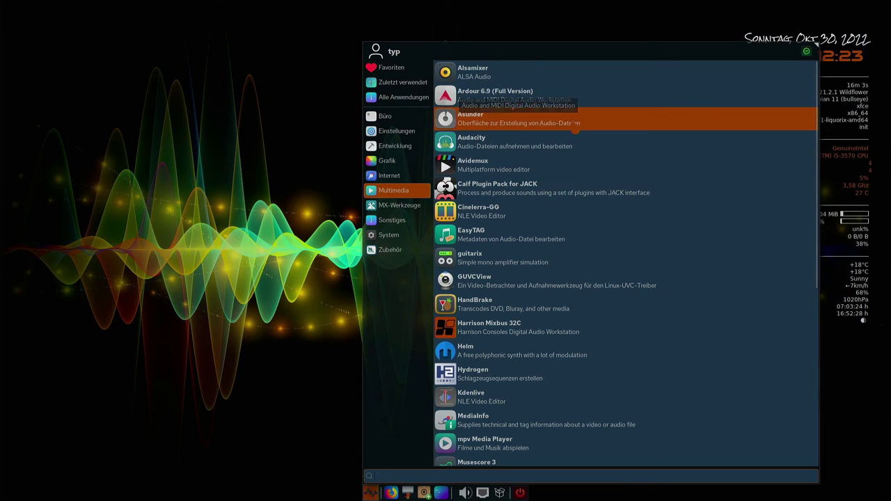
pyautogui.click(492, 124)
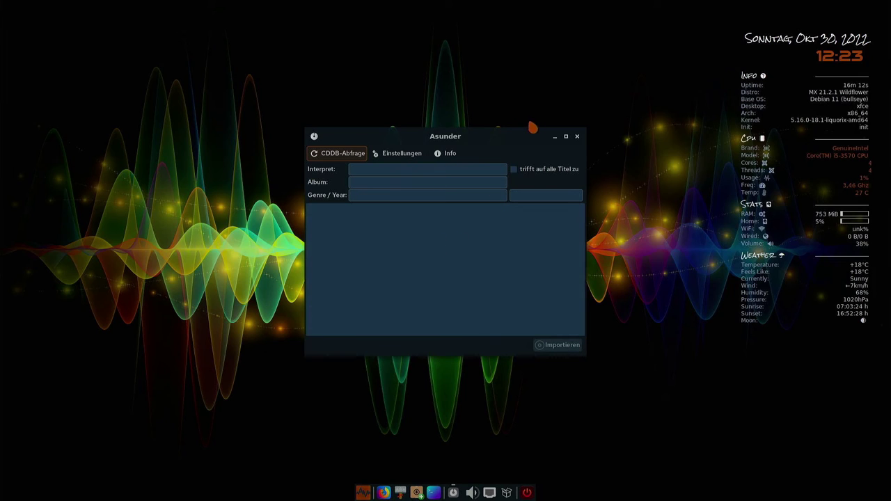
pyautogui.click(577, 137)
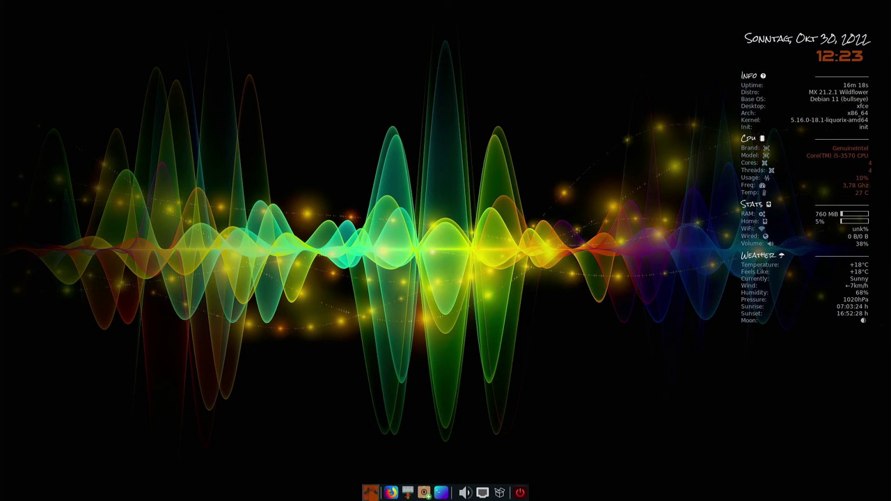
pyautogui.click(370, 492)
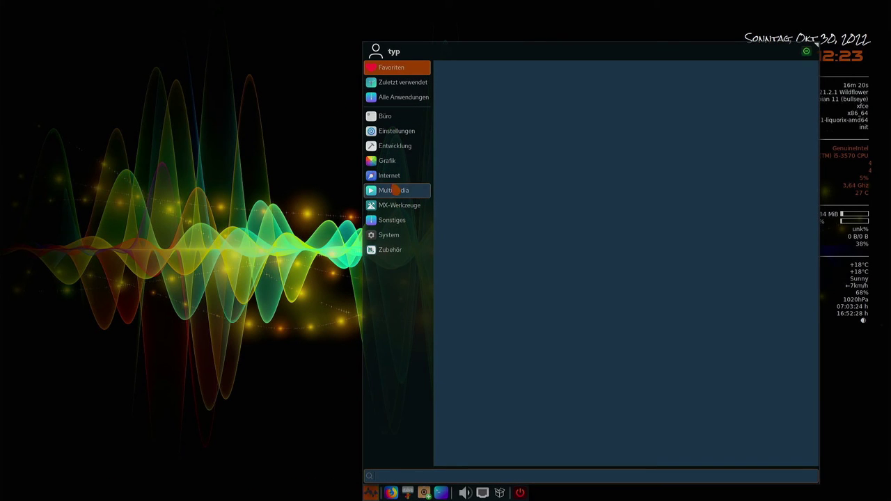
pyautogui.click(394, 190)
pyautogui.click(491, 148)
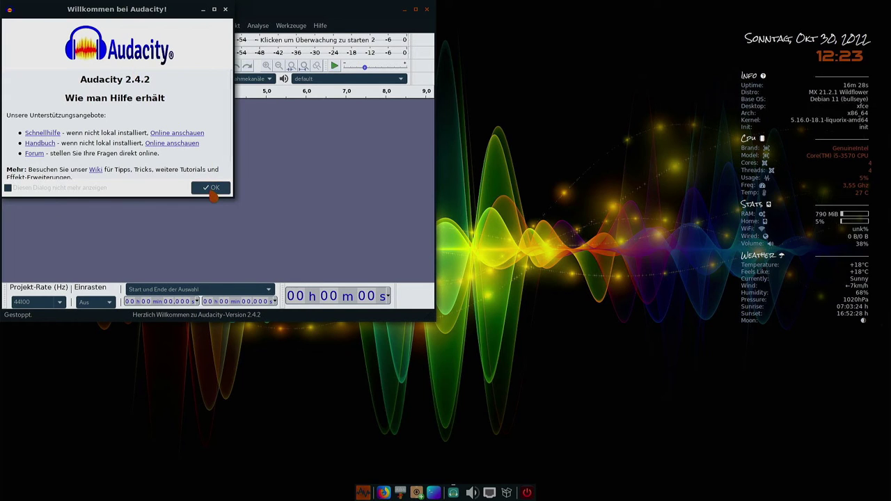
pyautogui.click(210, 190)
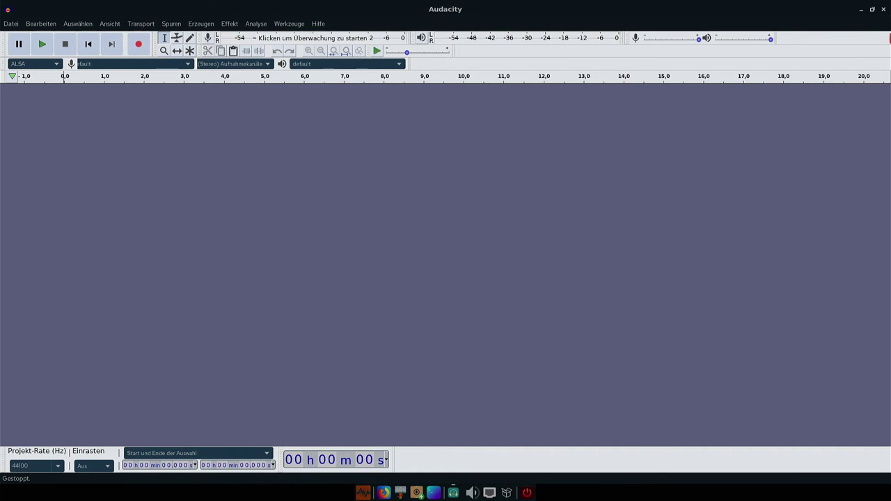
pyautogui.click(882, 9)
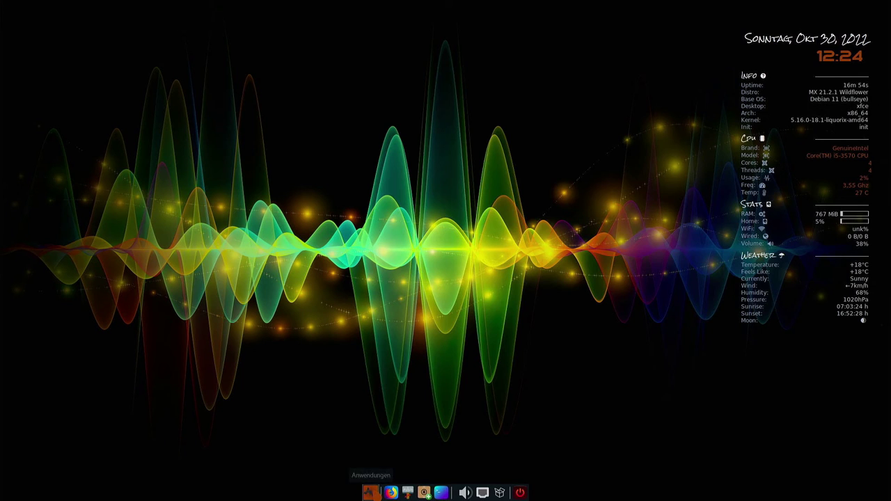
pyautogui.click(370, 492)
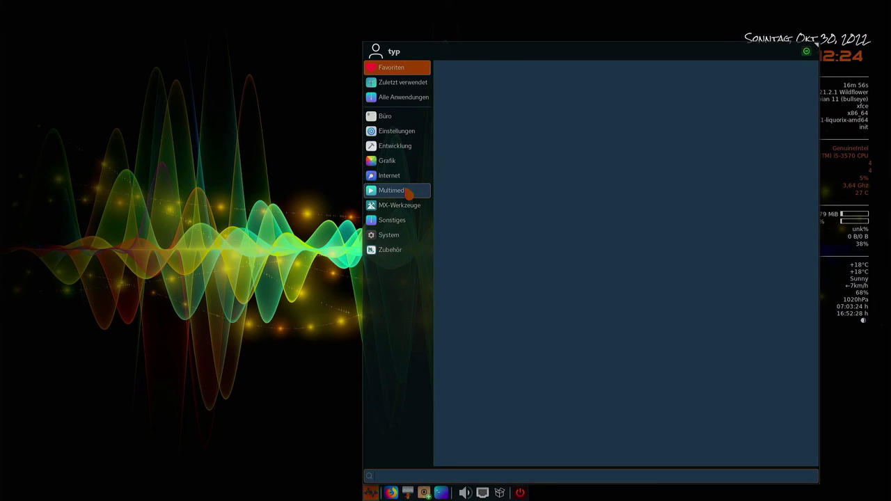
pyautogui.click(413, 190)
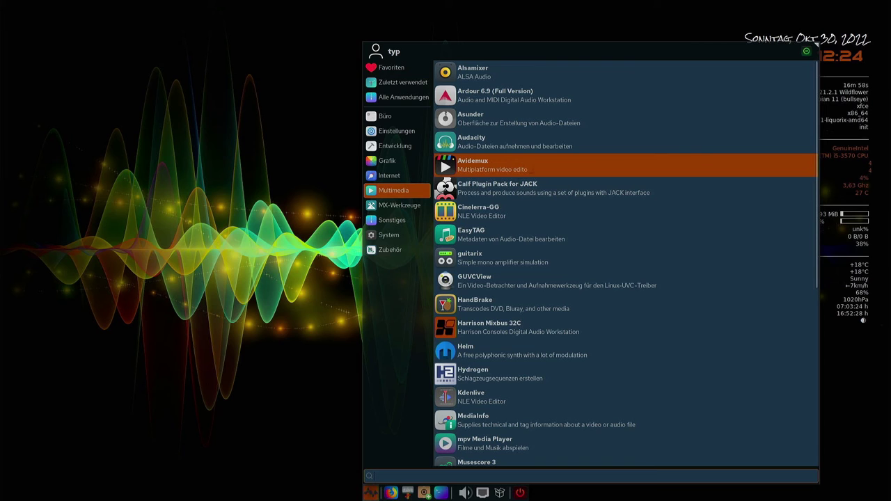
pyautogui.click(482, 167)
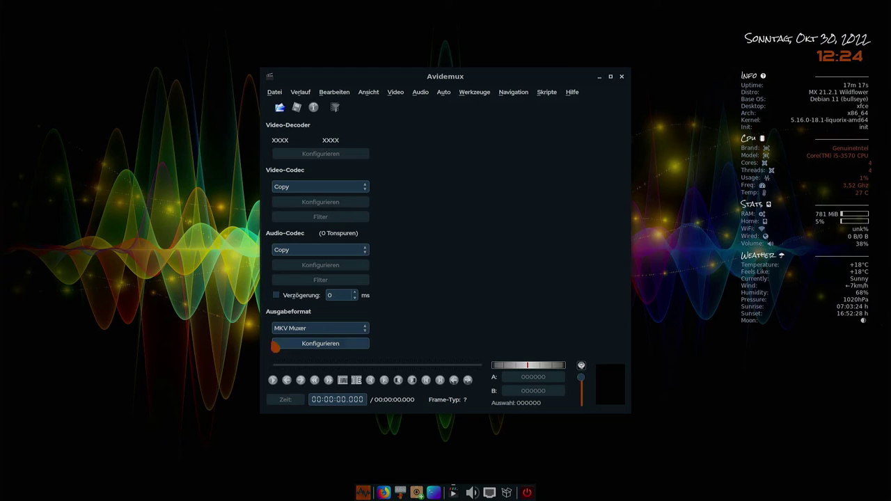
pyautogui.click(314, 329)
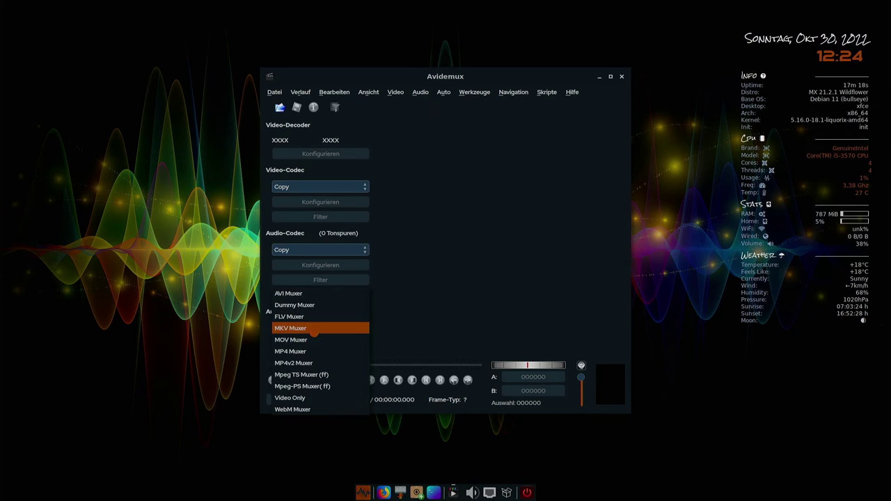
pyautogui.click(470, 330)
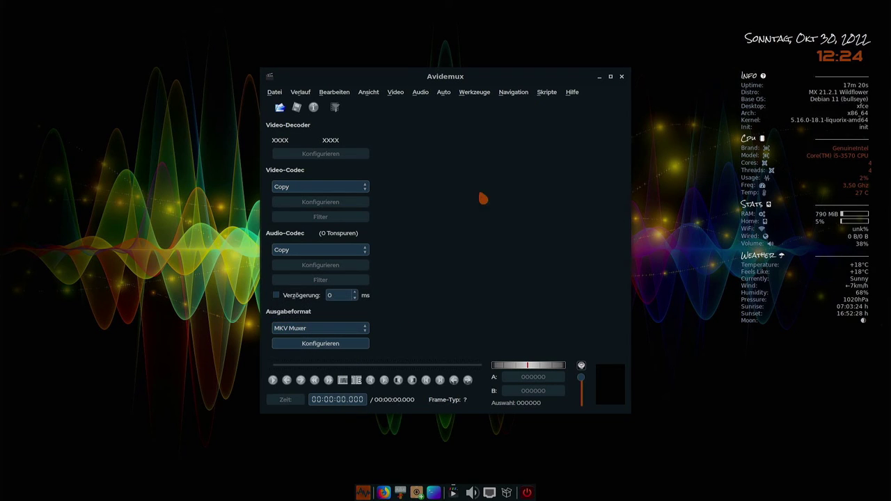
pyautogui.click(622, 78)
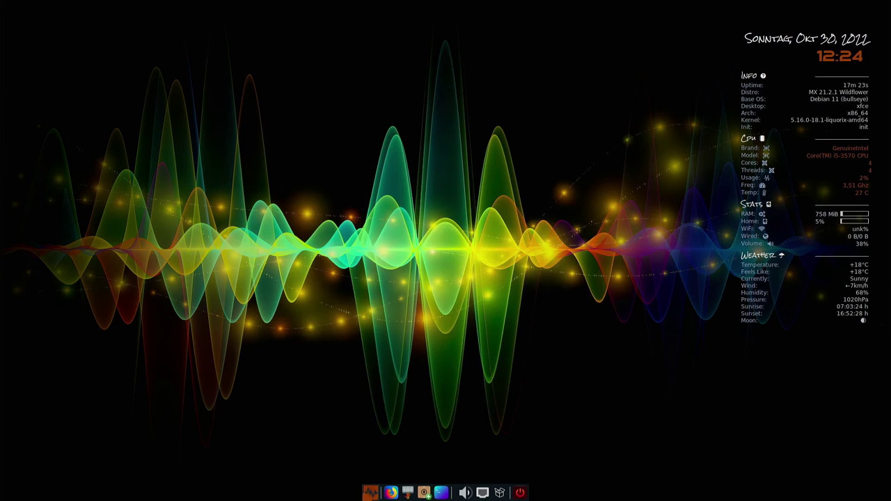
# Browse MX-Werkzeuge in the Whisker Menu, then launch guitarix from Multimedia
pyautogui.click(371, 493)
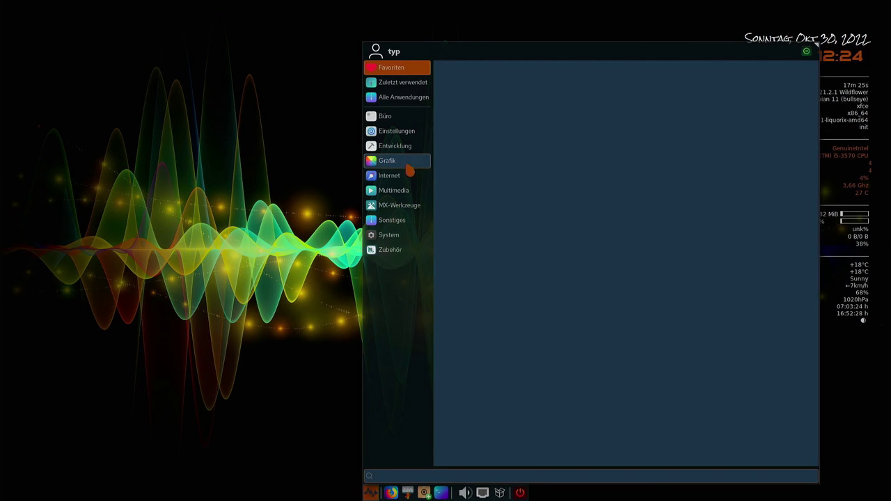
pyautogui.click(404, 205)
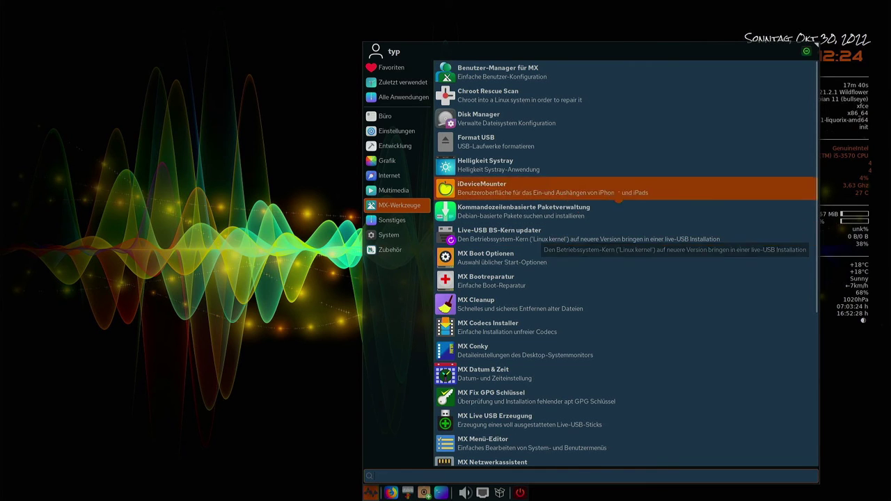
pyautogui.click(393, 190)
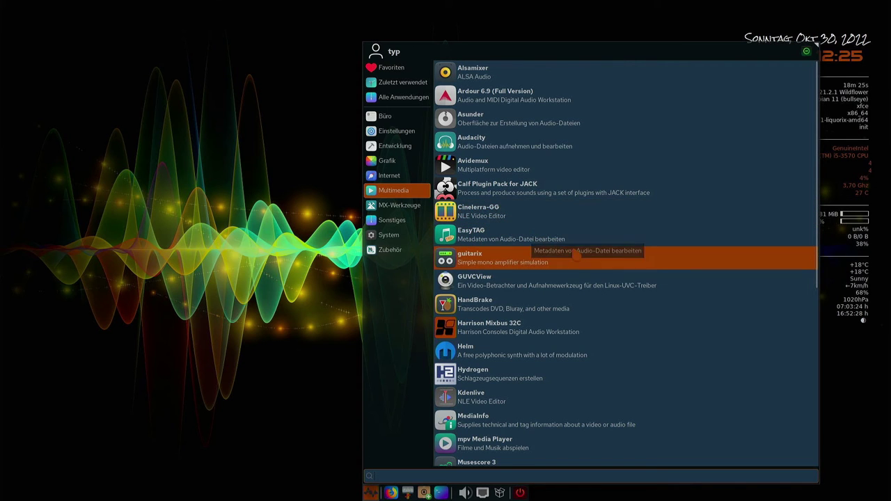
pyautogui.click(490, 261)
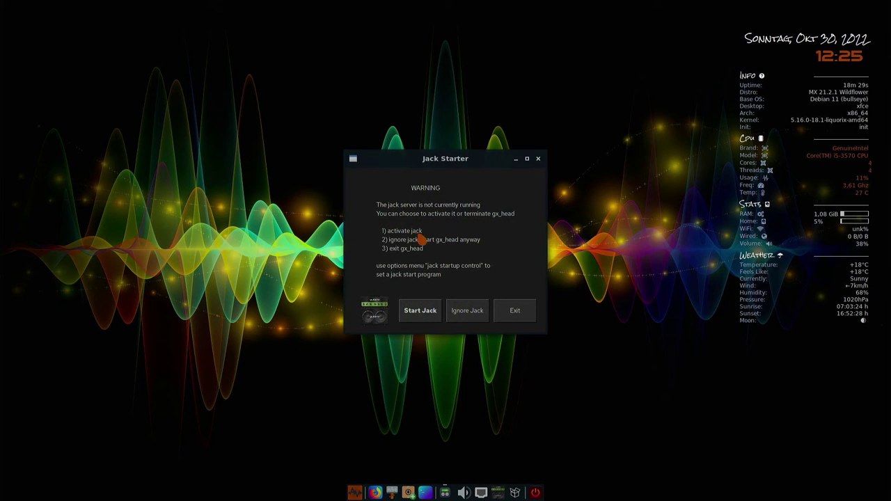
# Start the JACK server from the Jack Starter warning and move the gx_head window up-right
pyautogui.click(421, 316)
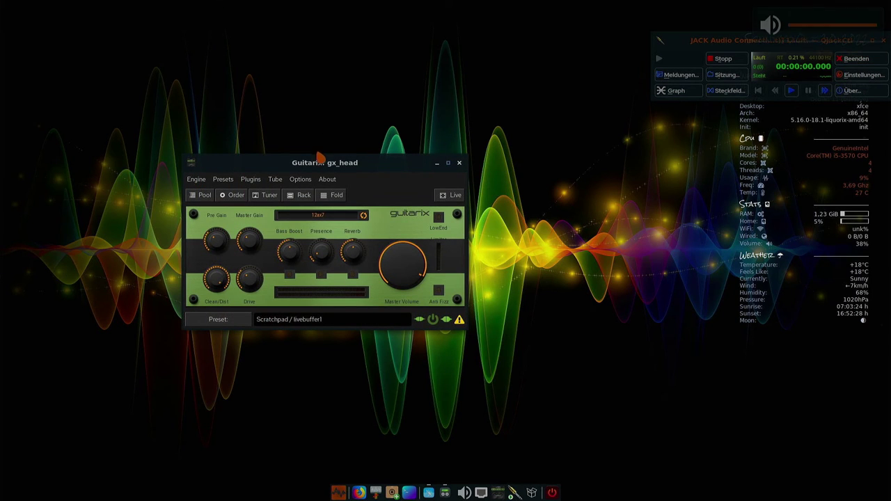
pyautogui.moveTo(322, 165); pyautogui.dragTo(450, 148)
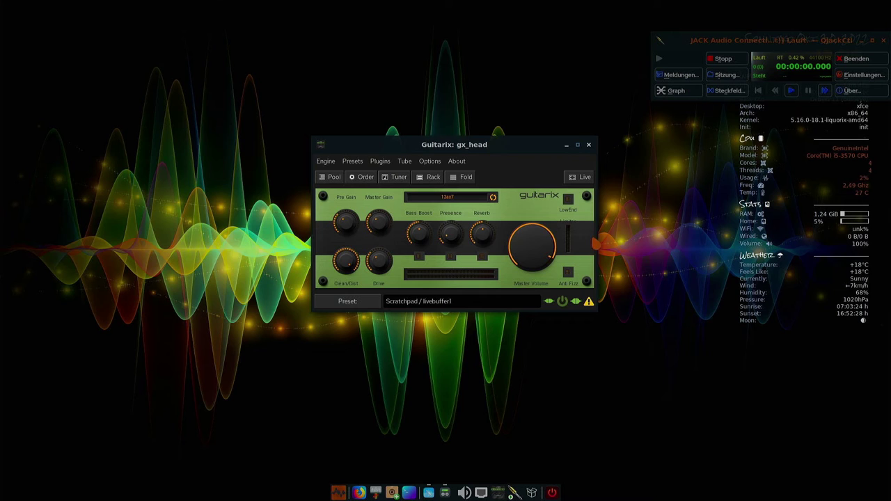
# Open the QjackCtl graph and spread out the PulseAudio JACK Sink, gx_head_fx and gx_head_amp nodes
pyautogui.click(675, 93)
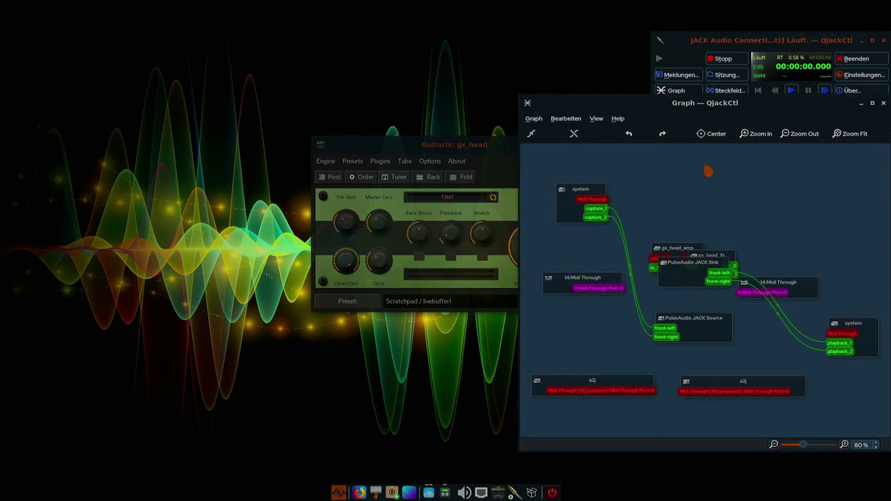
pyautogui.moveTo(682, 268); pyautogui.dragTo(764, 326)
pyautogui.moveTo(707, 262); pyautogui.dragTo(768, 229)
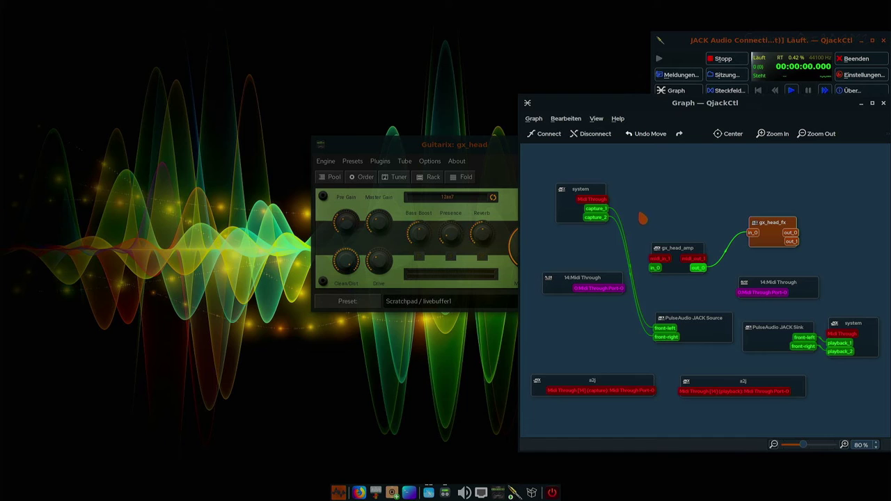
pyautogui.moveTo(682, 248); pyautogui.dragTo(698, 222)
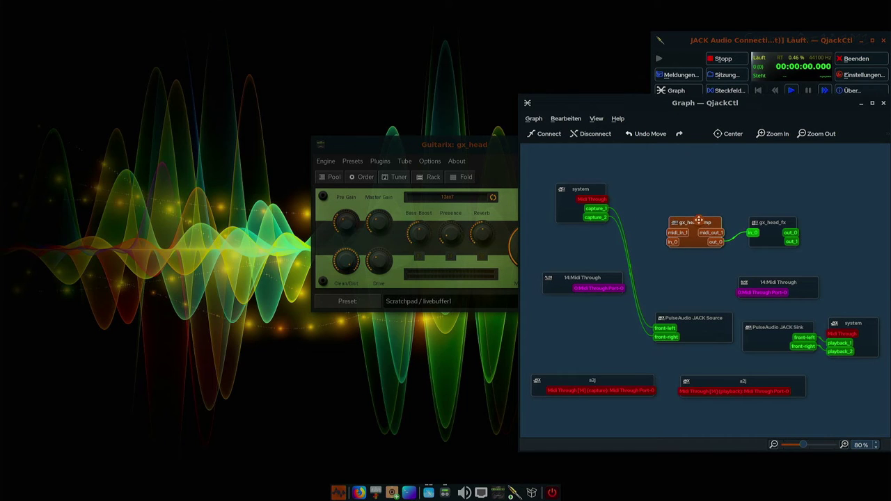
# Select the gx_head_amp in_0 and gx_head_fx out_0 ports, then bring Guitarix forward
pyautogui.click(672, 243)
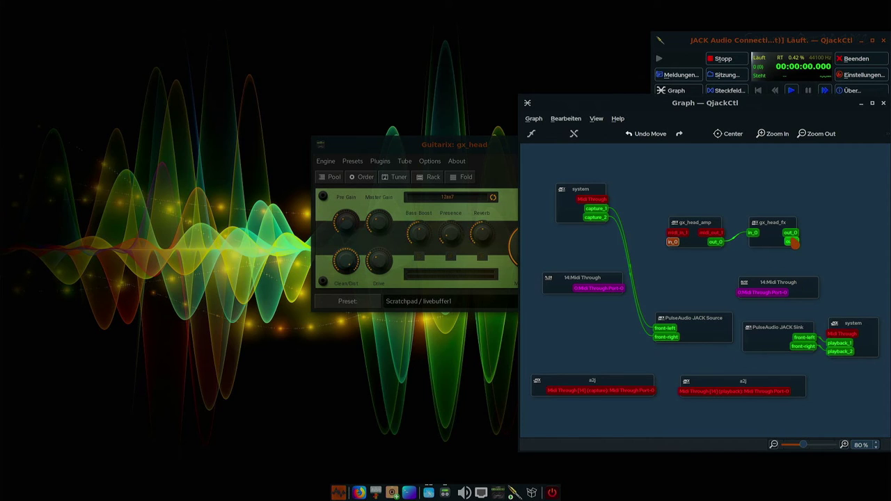
pyautogui.click(795, 233)
pyautogui.moveTo(827, 230)
pyautogui.mouseDown()
pyautogui.moveTo(855, 174)
pyautogui.moveTo(816, 230)
pyautogui.mouseUp()
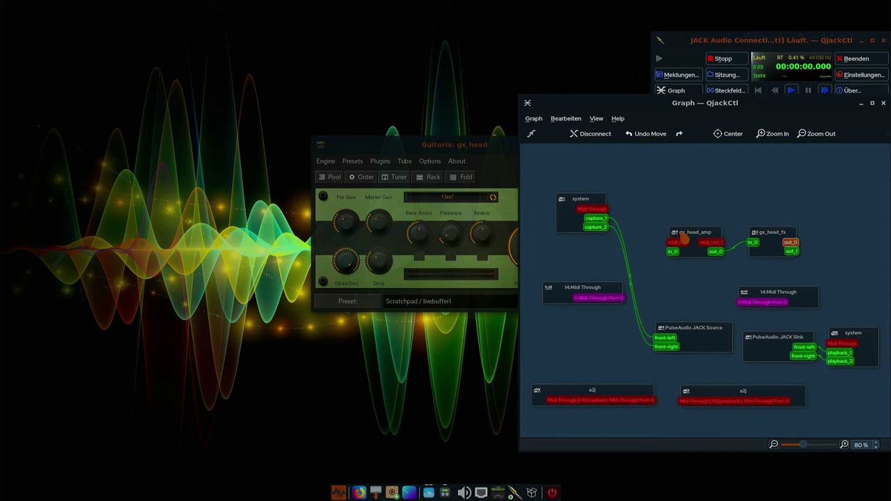
pyautogui.click(493, 156)
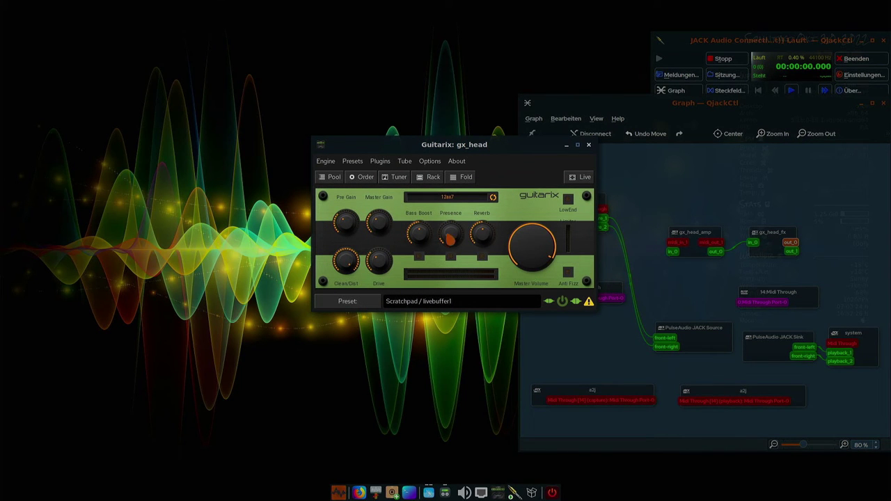
# Select the Guitarix tube setting with a 6V6 master stage
pyautogui.scroll(-1, 465, 200)
pyautogui.scroll(-1, 476, 200)
pyautogui.moveTo(454, 144); pyautogui.dragTo(346, 118)
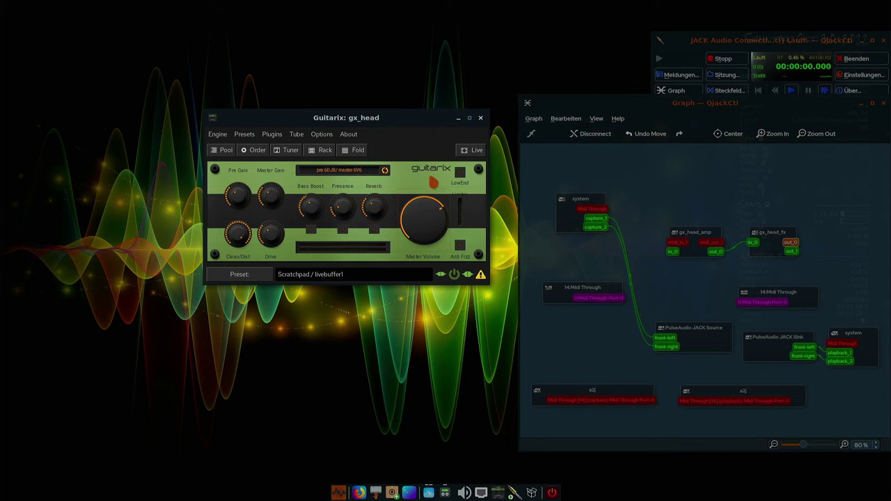
# Preview the Scratchpad preset's full-screen live display, then exit it
pyautogui.click(464, 152)
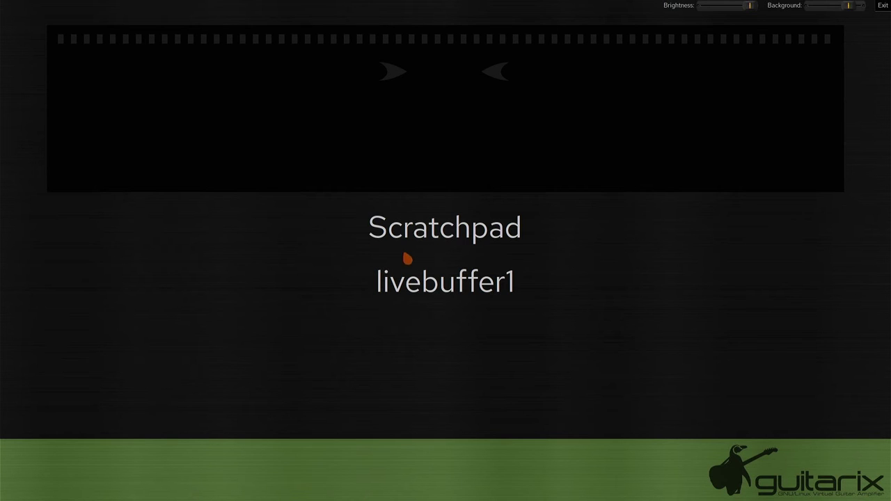
pyautogui.click(882, 7)
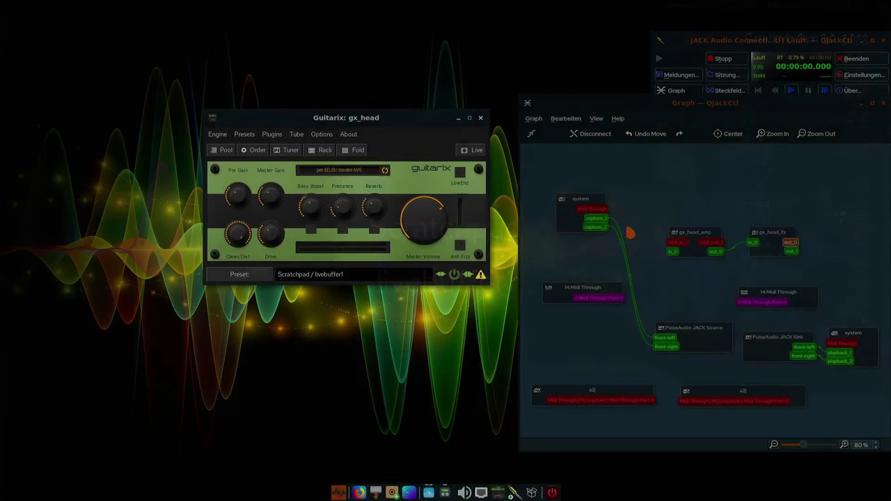
pyautogui.moveTo(359, 116); pyautogui.dragTo(381, 146)
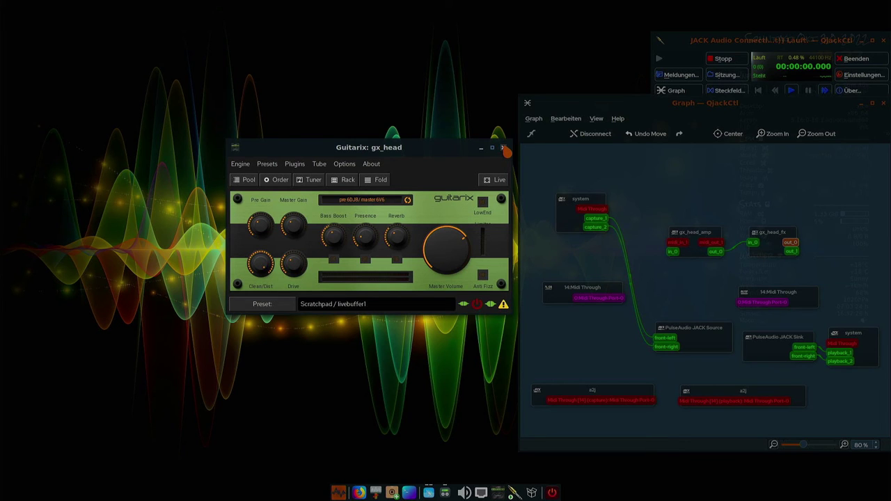
# Close Guitarix, the JACK Graph and QjackCtl, acknowledging the tray notice
pyautogui.click(504, 148)
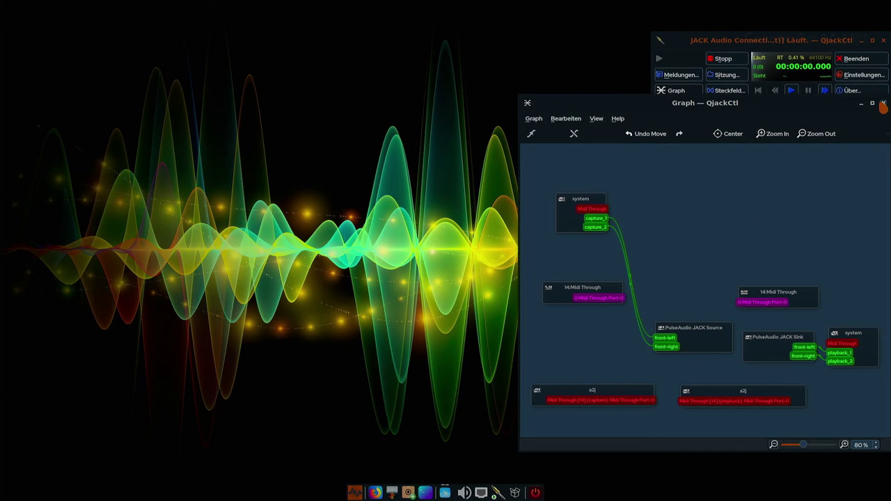
pyautogui.click(882, 103)
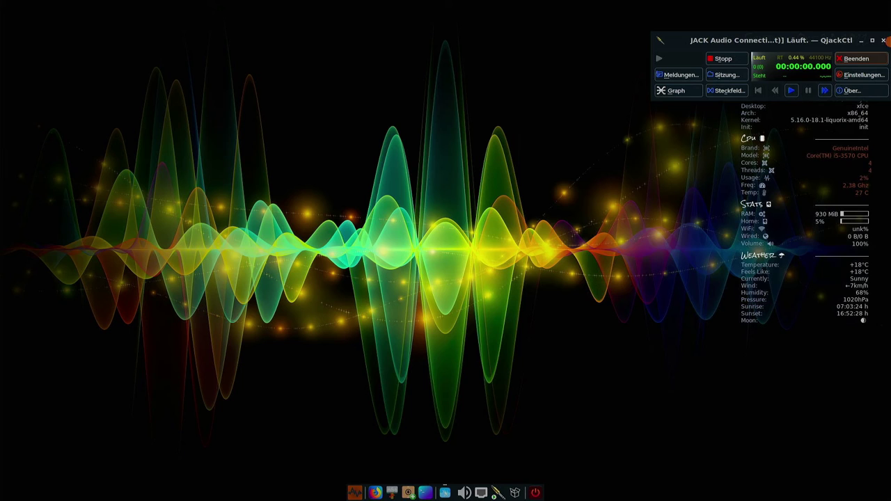
pyautogui.click(883, 40)
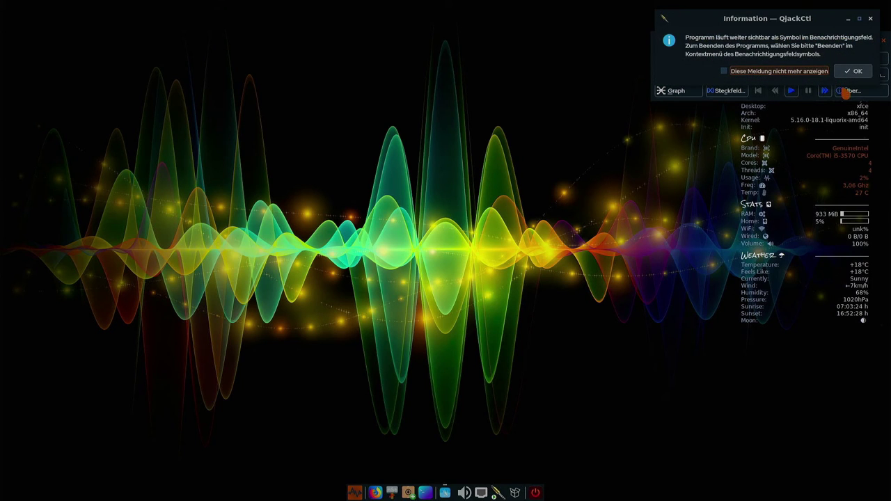
pyautogui.click(857, 72)
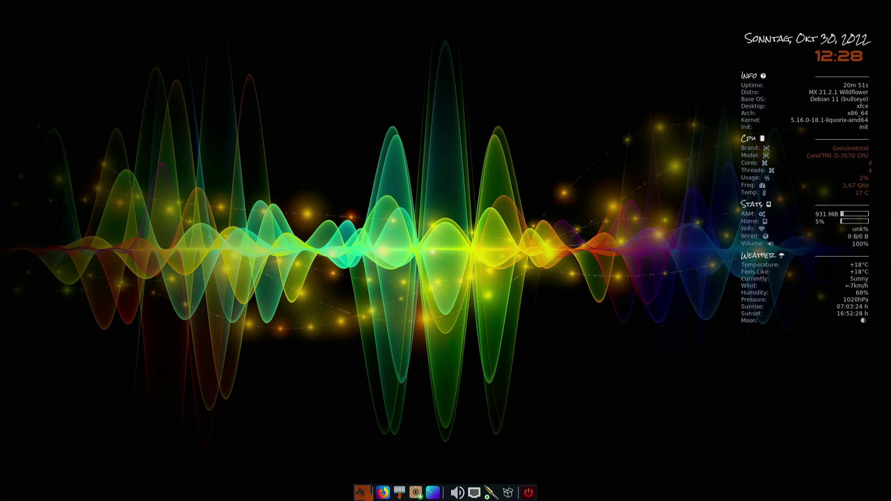
# Show the Whisker Menu's Multimedia list scrolled down to Harrison Mixbus 32C
pyautogui.click(362, 492)
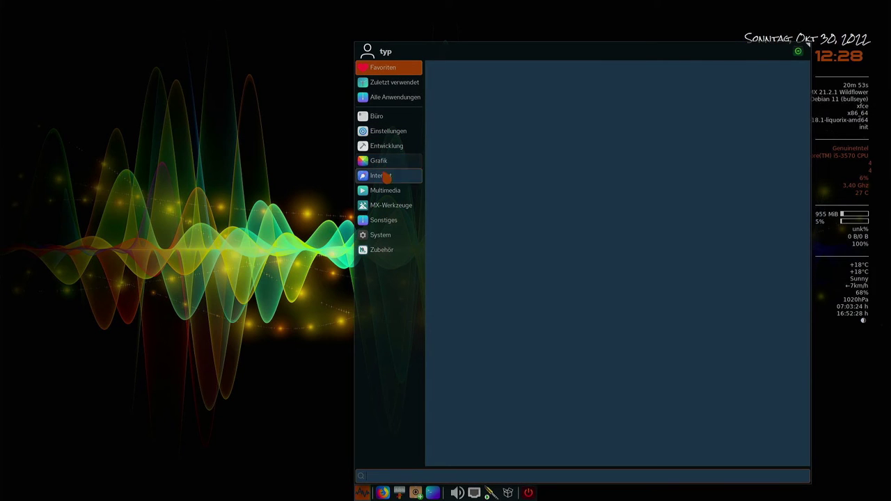
pyautogui.click(391, 195)
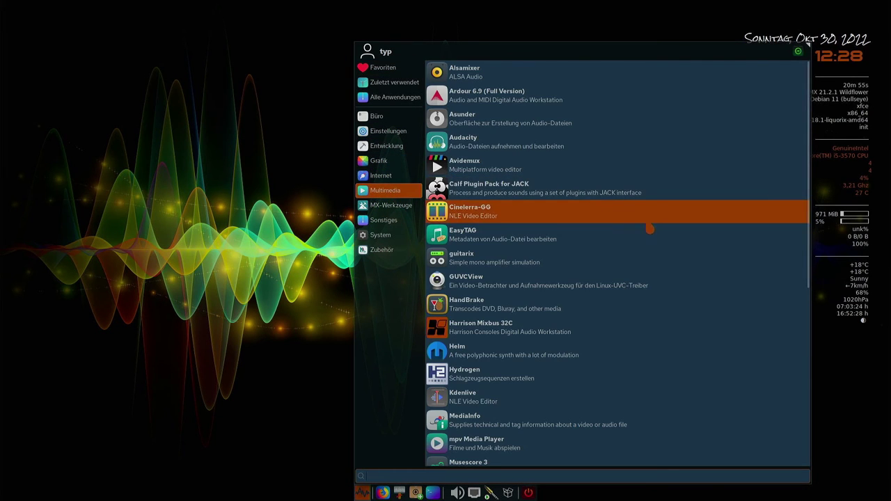
pyautogui.scroll(-2, 630, 253)
pyautogui.scroll(-2, 630, 252)
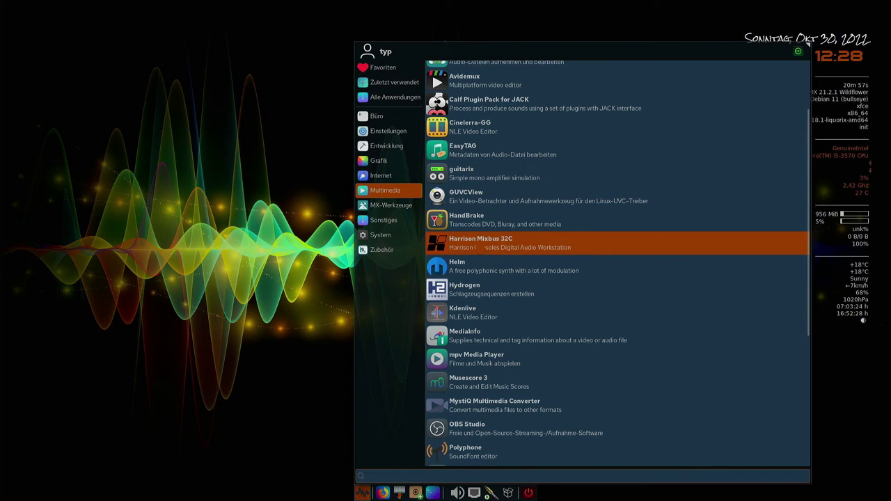
# Start Mixbus 32C in demo mode and scroll Harrison's Mixbus32C product page in Firefox
pyautogui.click(483, 249)
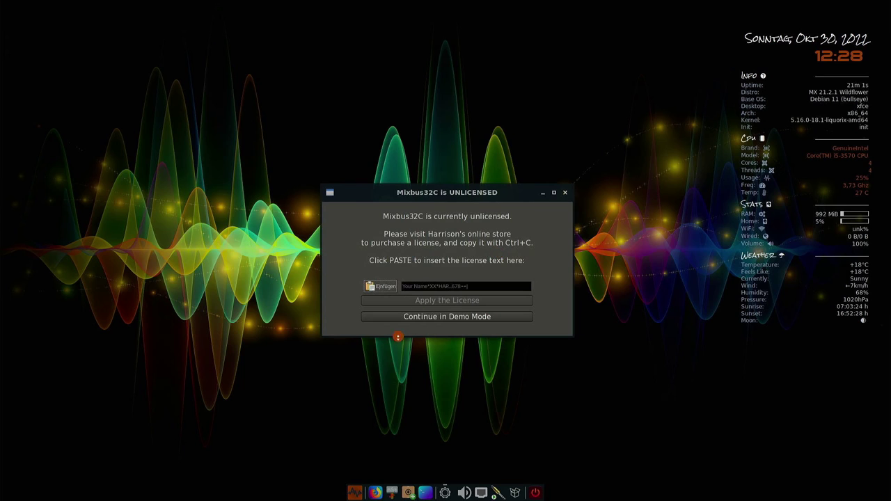
pyautogui.click(439, 318)
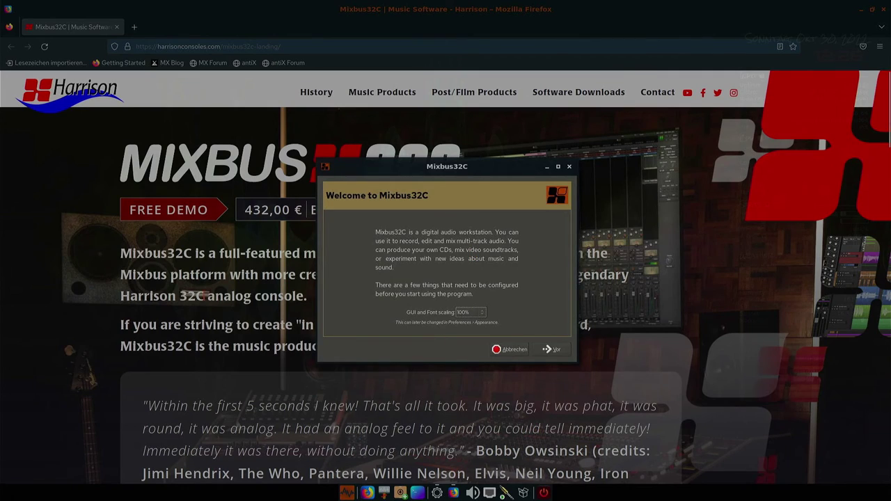
pyautogui.click(142, 290)
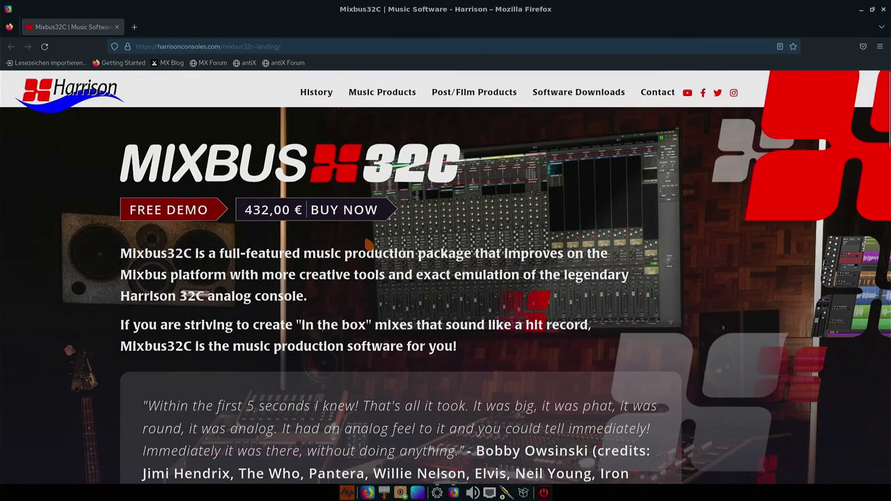
pyautogui.scroll(-8, 388, 278)
pyautogui.scroll(-5, 388, 278)
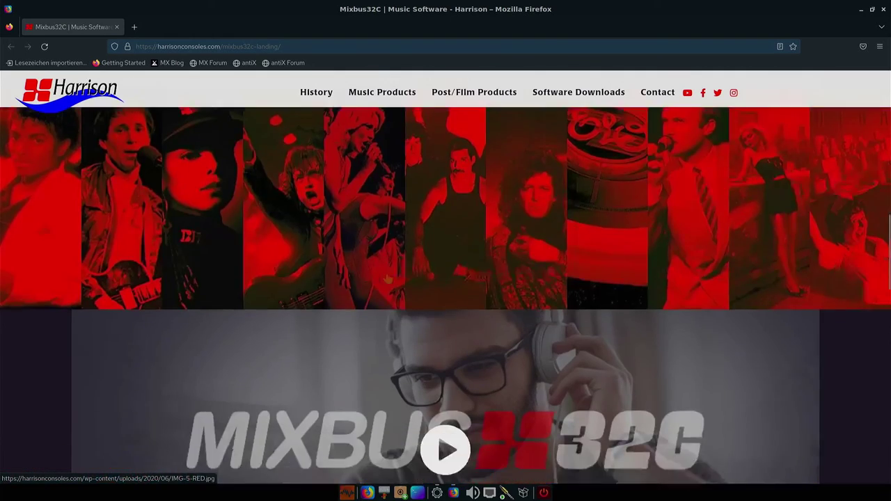
pyautogui.scroll(-4, 195, 277)
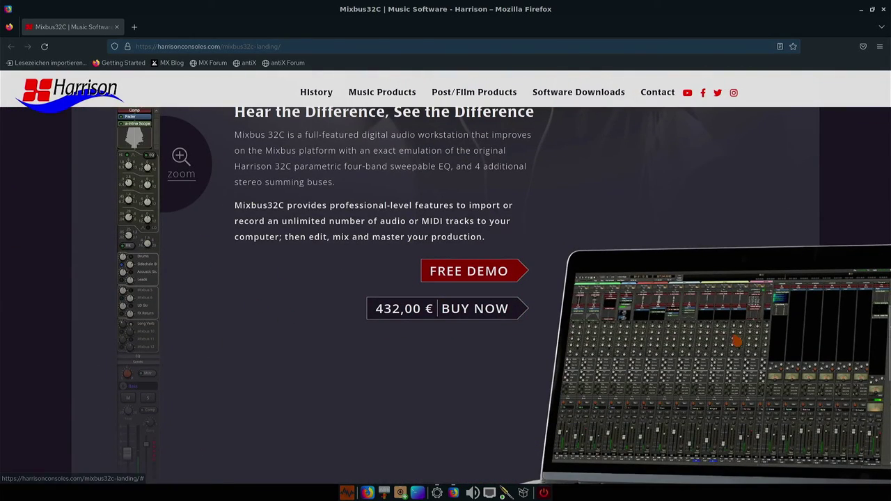
pyautogui.scroll(-2, 726, 333)
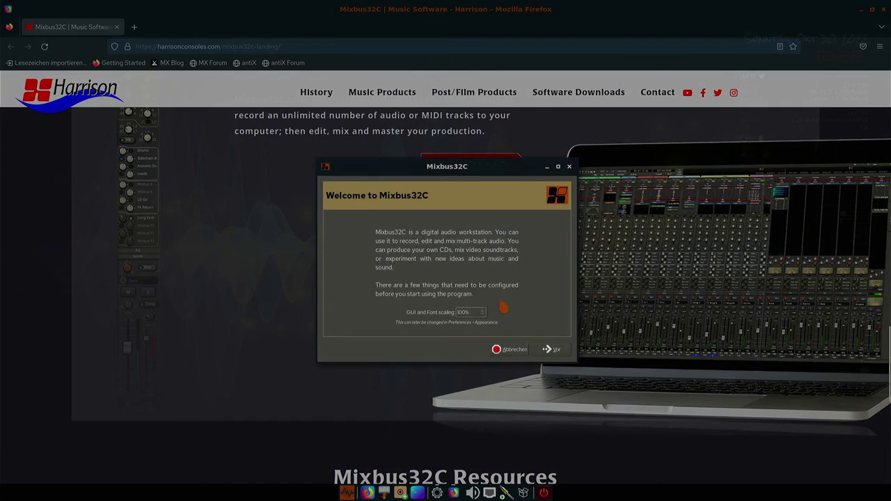
# Complete Mixbus32C's first-run setup, keeping the default folder, monitoring and Master bus choices
pyautogui.click(542, 352)
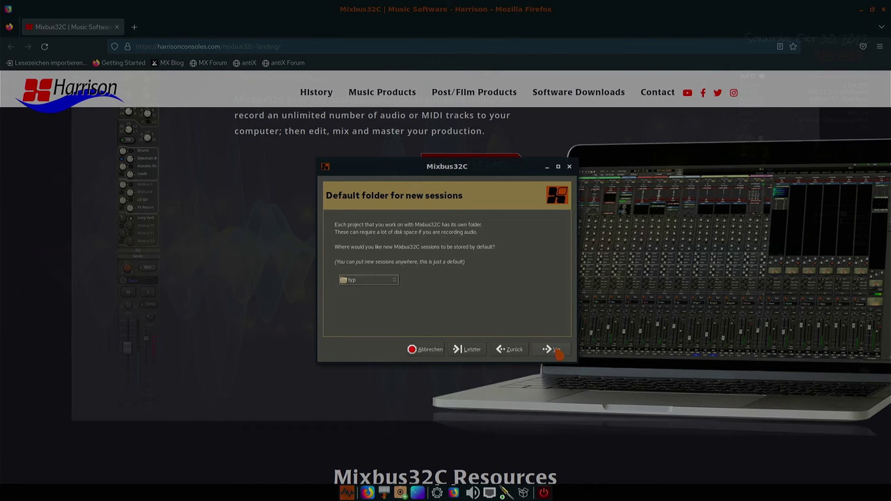
pyautogui.click(556, 350)
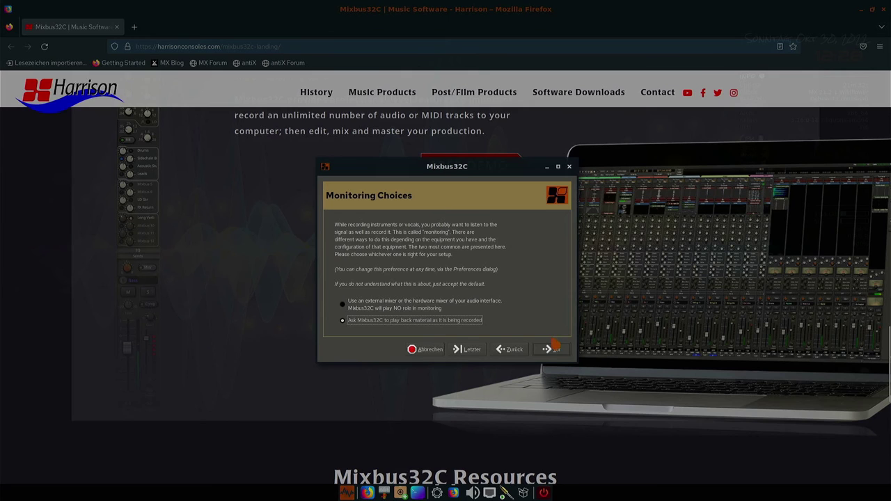
pyautogui.click(552, 348)
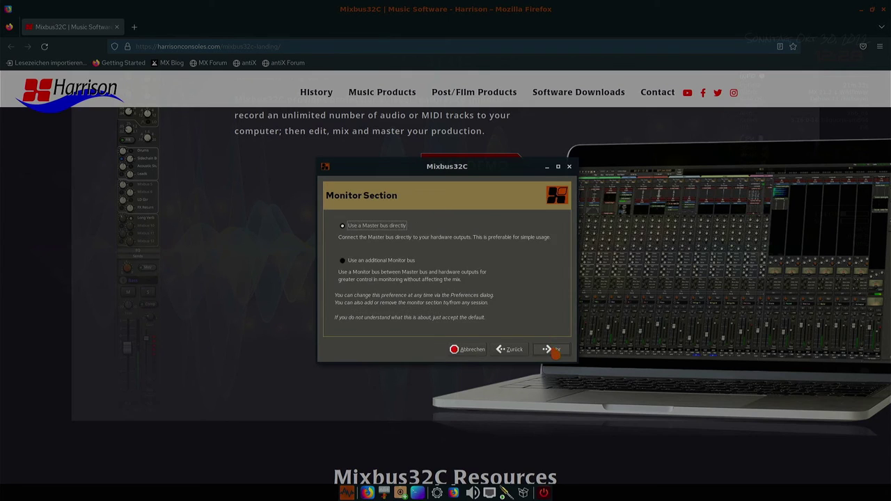
pyautogui.click(555, 351)
pyautogui.click(542, 348)
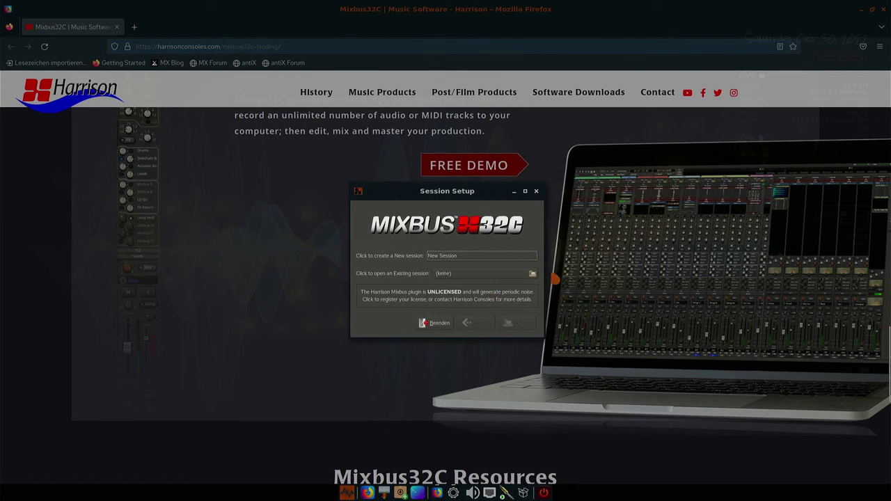
# Create a new session from the Podcast template and connect to JACK
pyautogui.click(460, 257)
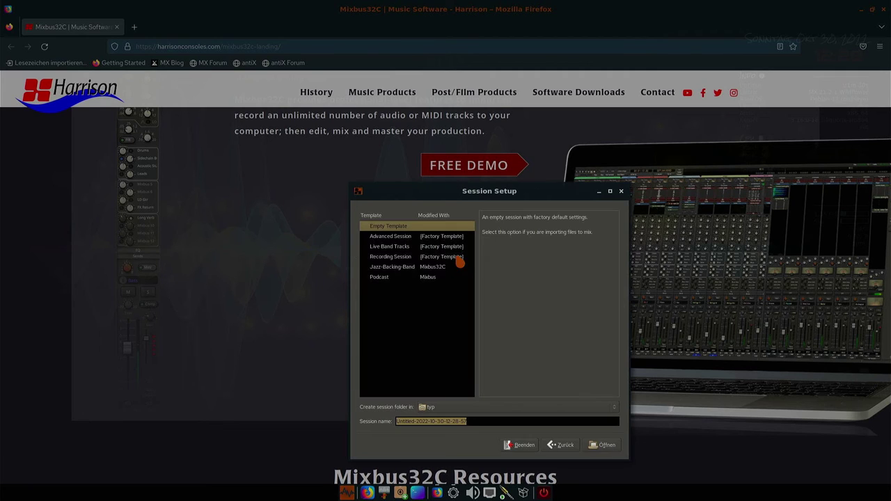
pyautogui.click(393, 270)
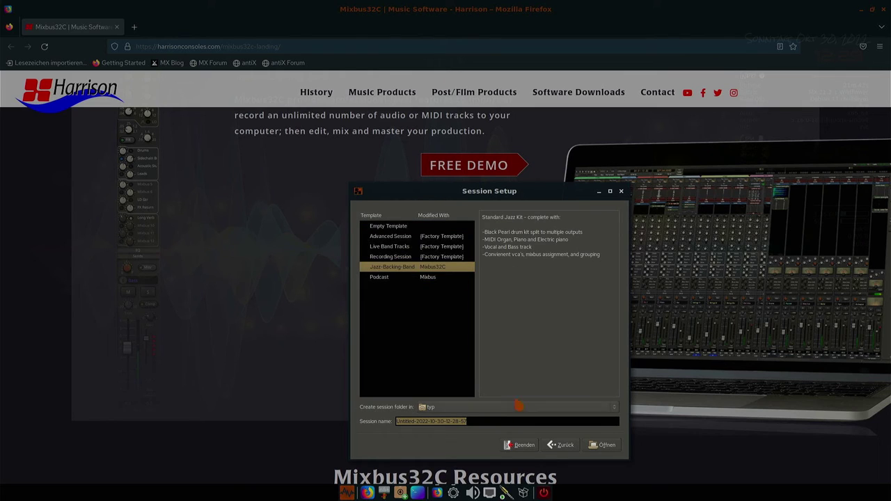
pyautogui.click(413, 276)
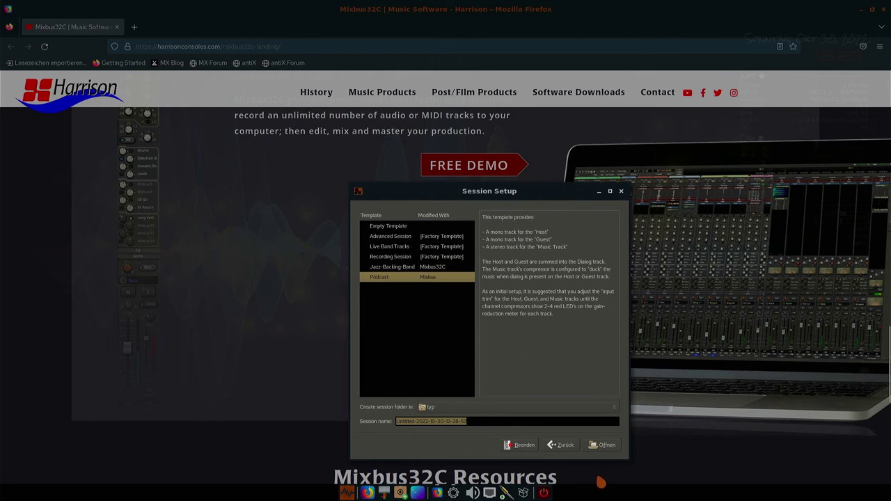
pyautogui.click(602, 446)
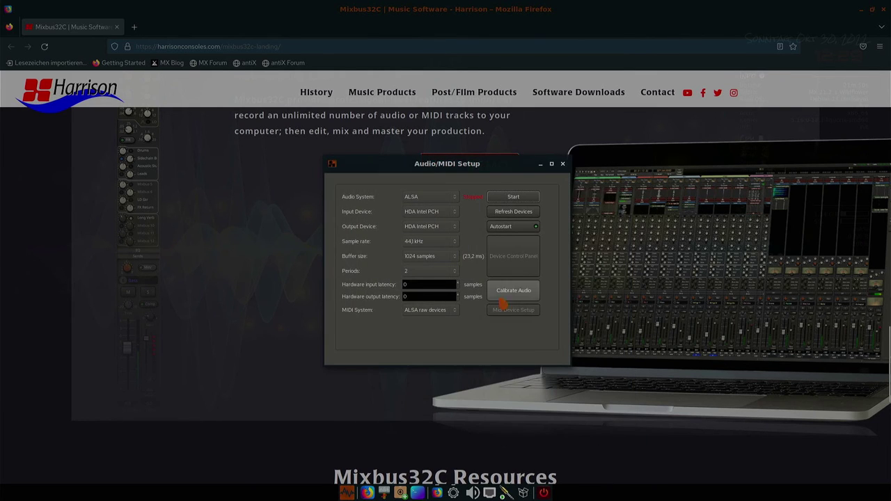
pyautogui.click(442, 198)
pyautogui.click(444, 208)
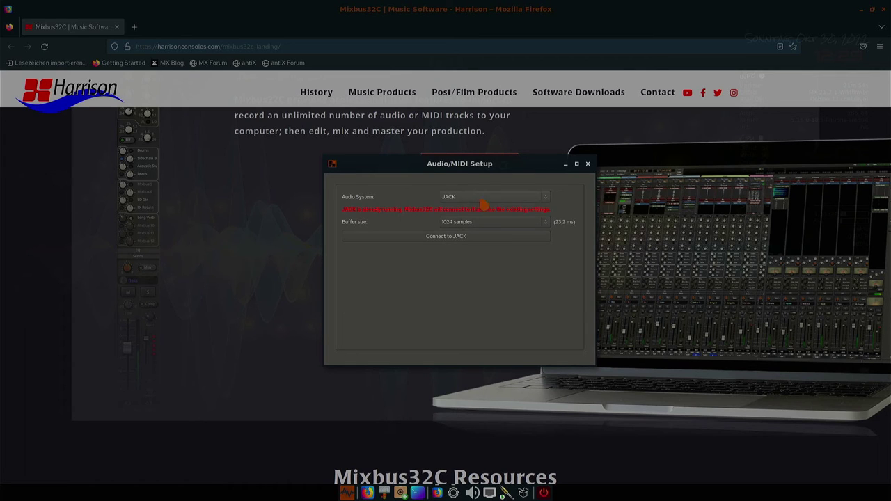
pyautogui.click(453, 239)
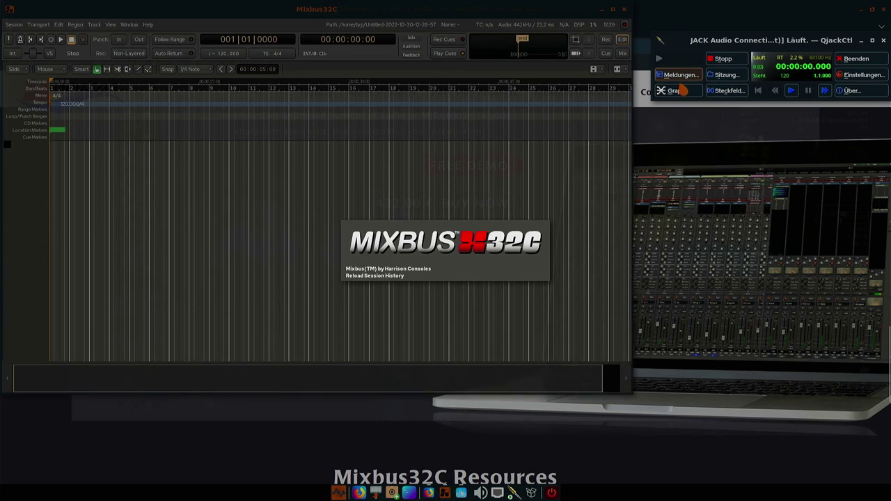
# Open QjackCtl's Graph, move the mixbus32c node top right, and maximize the window
pyautogui.click(679, 92)
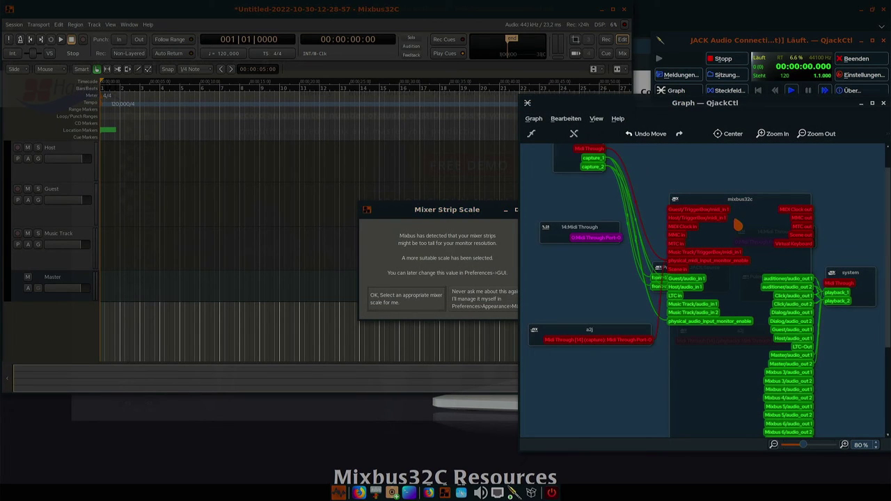
pyautogui.click(744, 202)
pyautogui.moveTo(744, 201)
pyautogui.mouseDown()
pyautogui.moveTo(682, 154)
pyautogui.moveTo(818, 146)
pyautogui.moveTo(730, 131)
pyautogui.moveTo(725, 197)
pyautogui.moveTo(742, 186)
pyautogui.mouseUp()
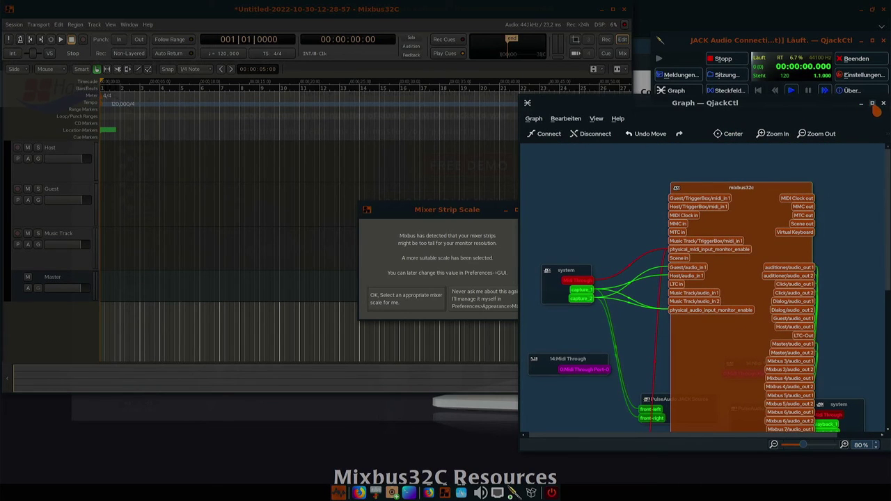
pyautogui.click(872, 102)
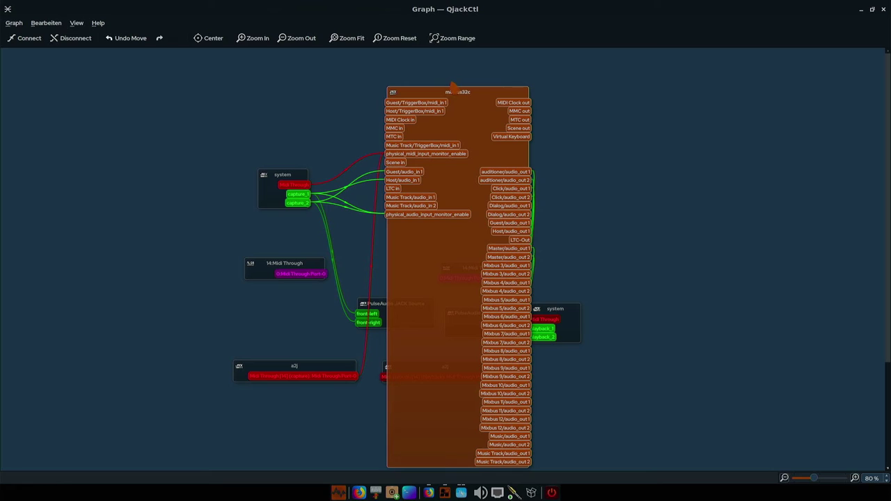
# Reposition the mixbus32c node and inspect its Guest, Host, Music Track and Mixbus connections
pyautogui.moveTo(460, 98); pyautogui.dragTo(494, 119)
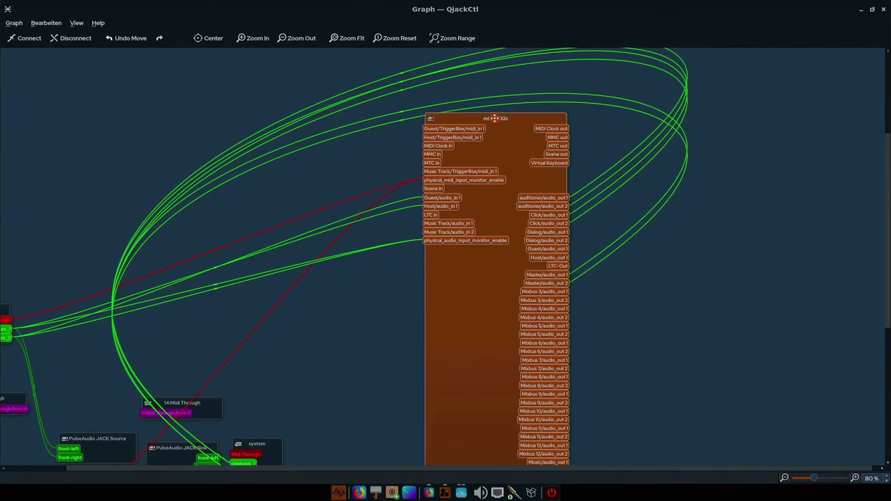
pyautogui.scroll(-4, 358, 331)
pyautogui.scroll(2, 359, 332)
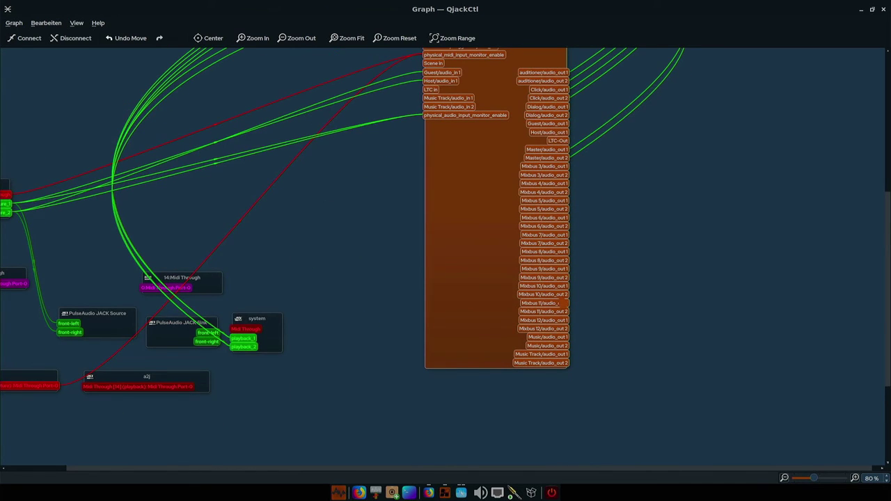
pyautogui.moveTo(334, 253); pyautogui.dragTo(353, 257)
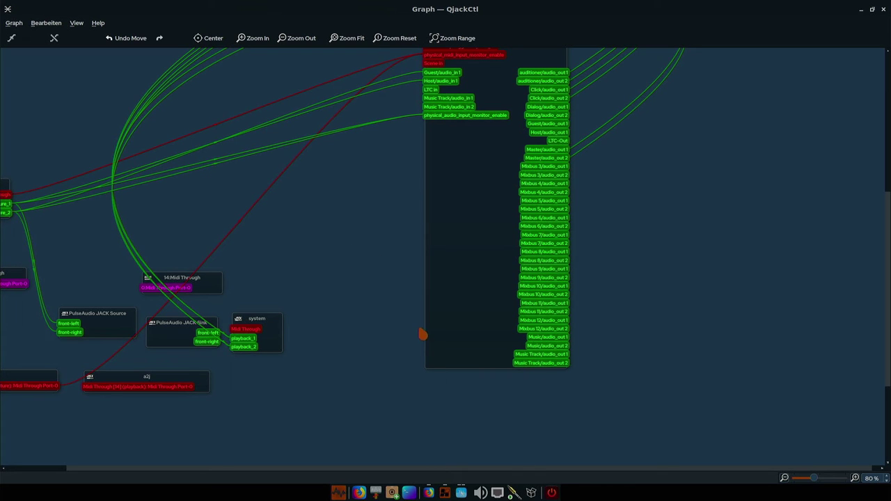
pyautogui.scroll(3, 473, 202)
pyautogui.scroll(-2, 425, 227)
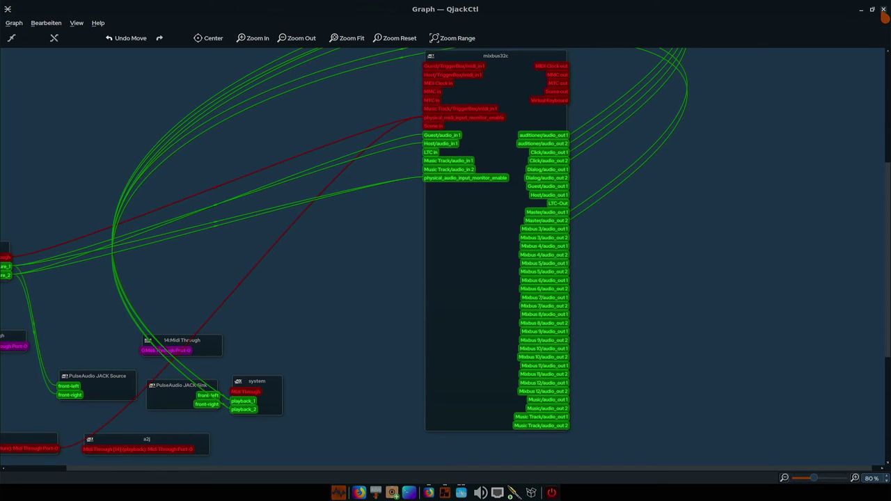
# Close the Graph, accept the suggested Mixer Strip Scale, and maximize Mixbus
pyautogui.click(884, 9)
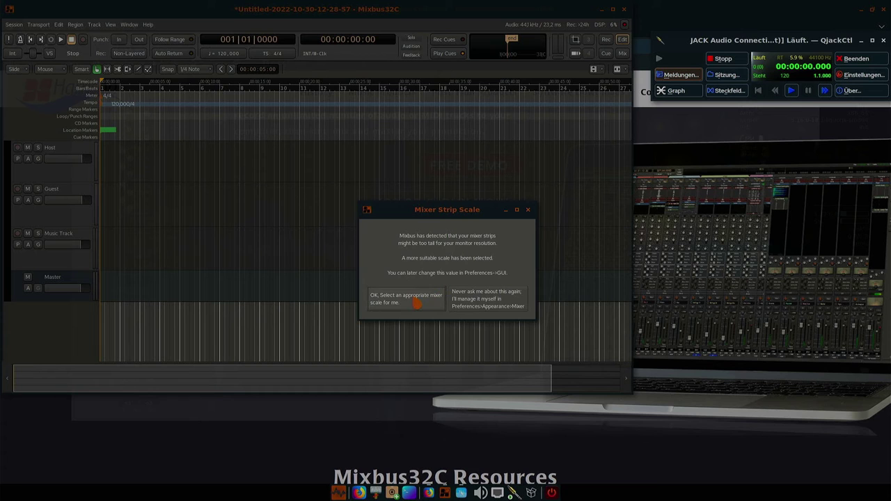
pyautogui.click(416, 302)
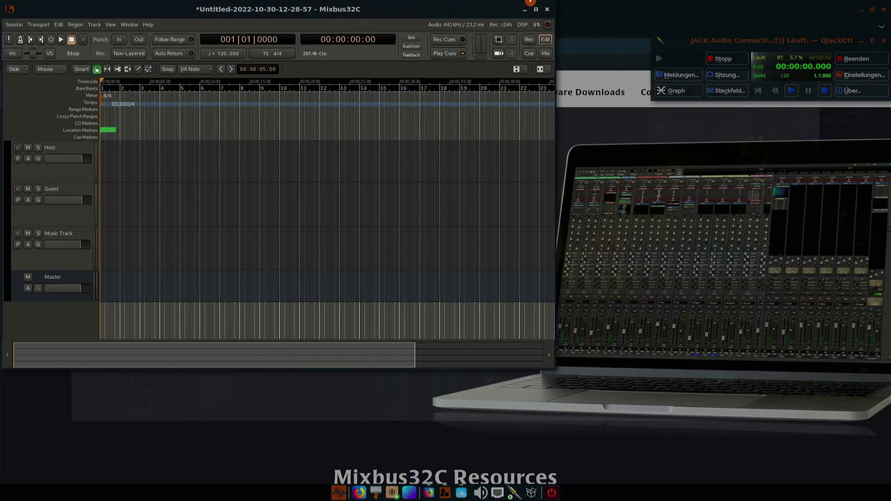
pyautogui.click(535, 9)
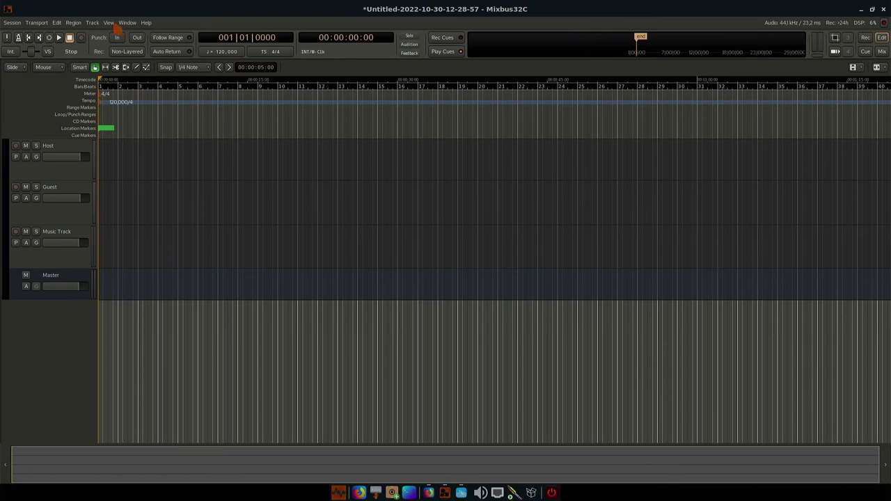
# Check Mixbus 32C's About info, then quit and discard the unsaved session
pyautogui.click(146, 23)
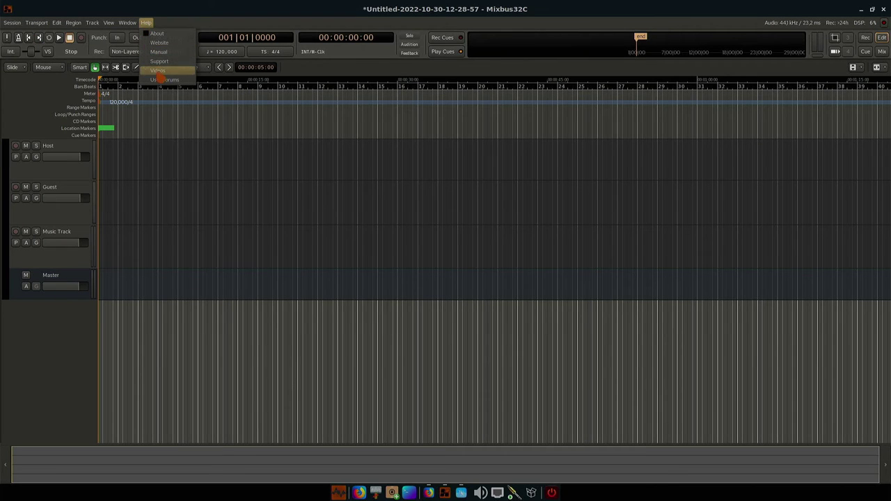
pyautogui.click(154, 34)
pyautogui.click(547, 144)
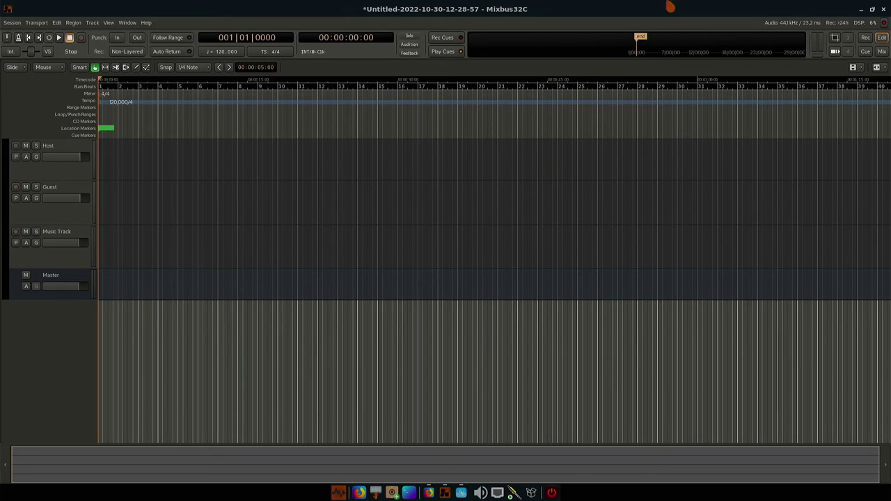
pyautogui.click(883, 9)
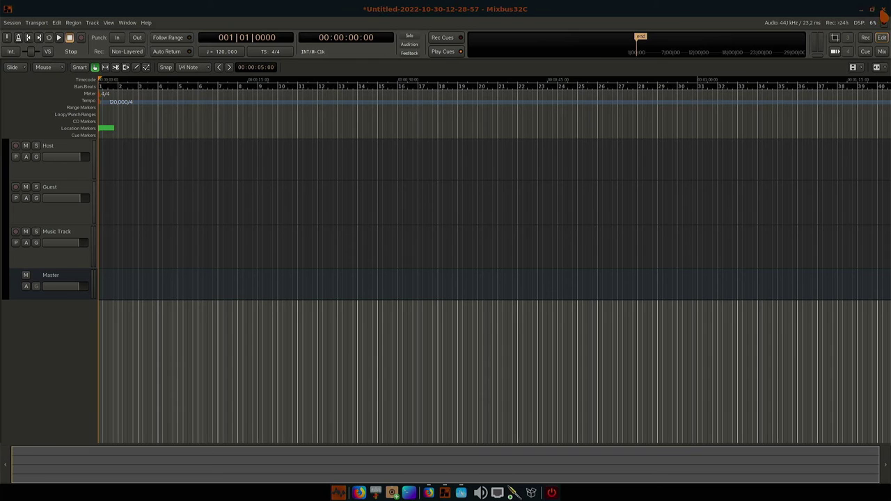
pyautogui.click(800, 83)
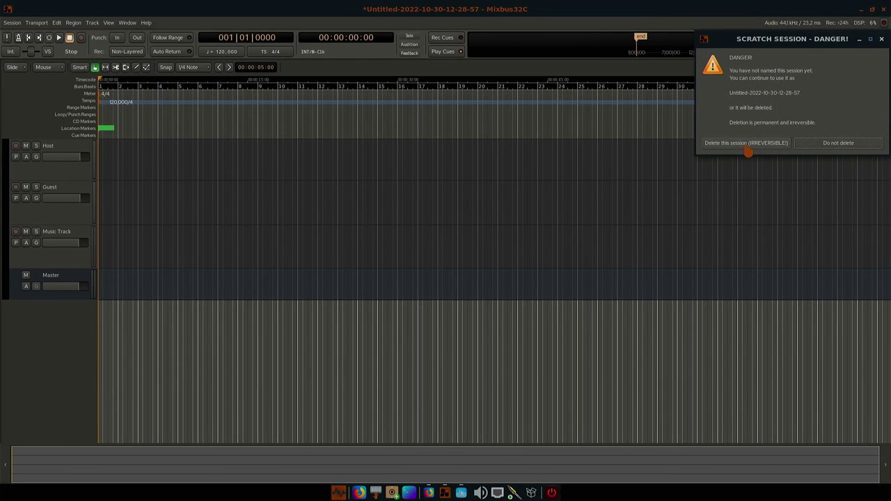
# Delete the scratch session and launch the Helm synthesizer
pyautogui.click(746, 144)
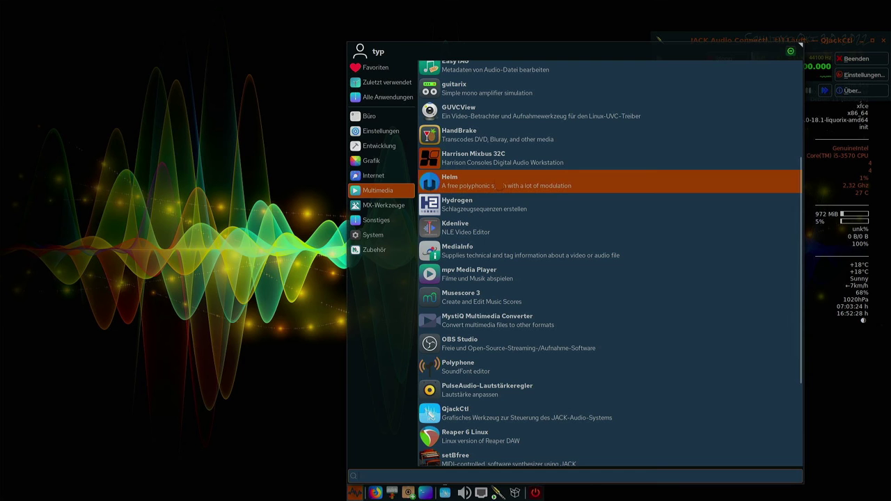
pyautogui.click(506, 179)
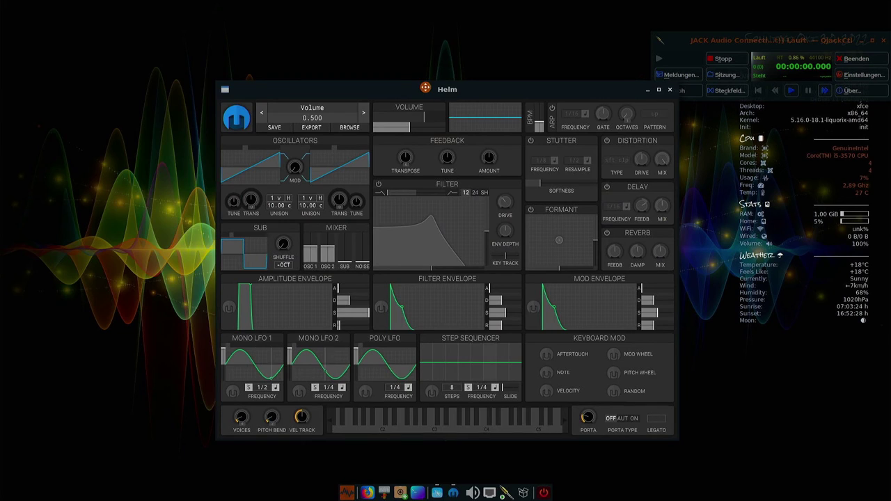
pyautogui.moveTo(417, 91); pyautogui.dragTo(320, 80)
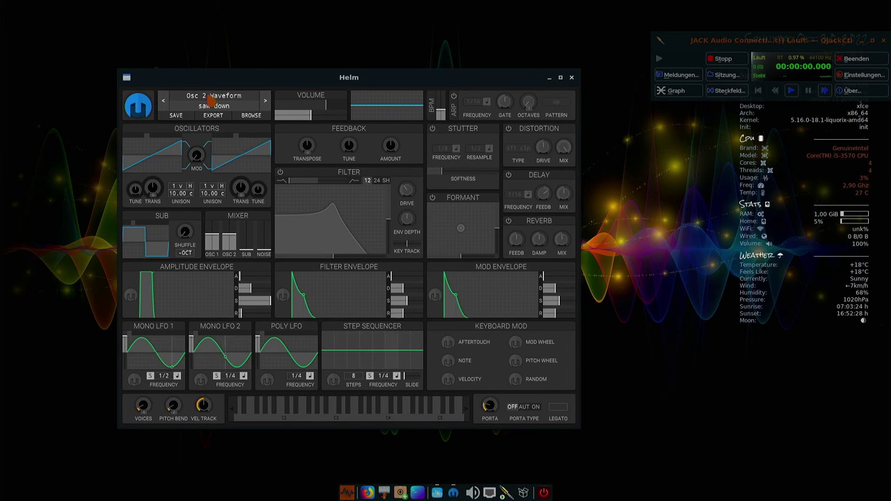
# Browse Helm's patches in the patch browser, then close it with Done
pyautogui.click(208, 101)
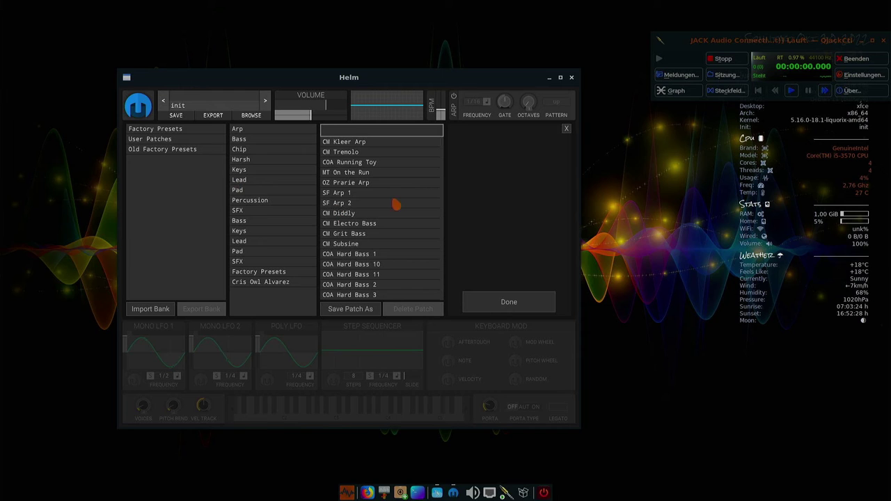
pyautogui.click(187, 68)
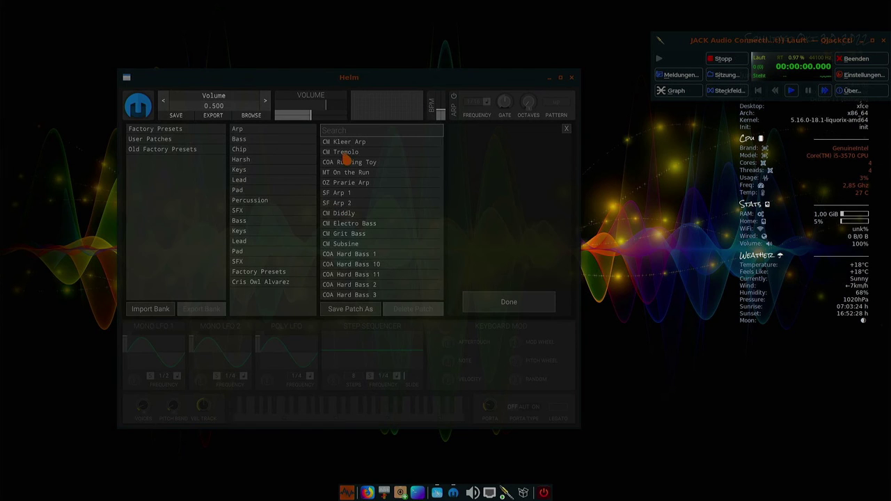
pyautogui.click(274, 82)
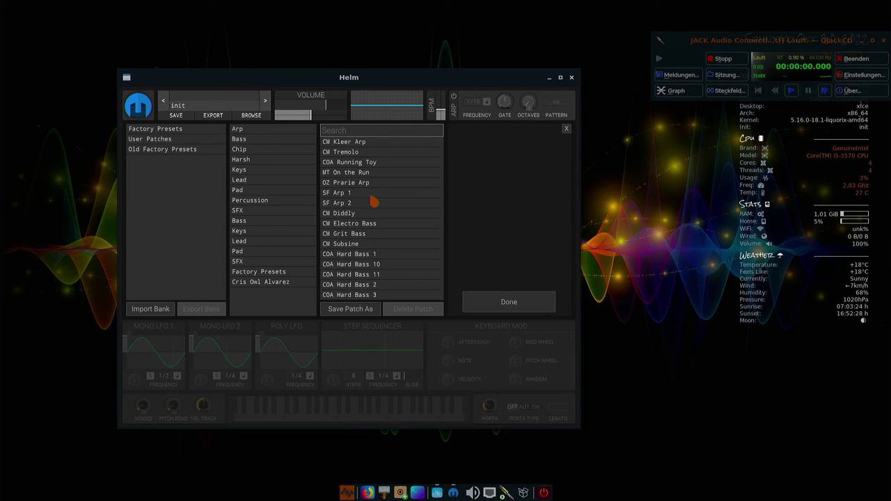
pyautogui.click(513, 311)
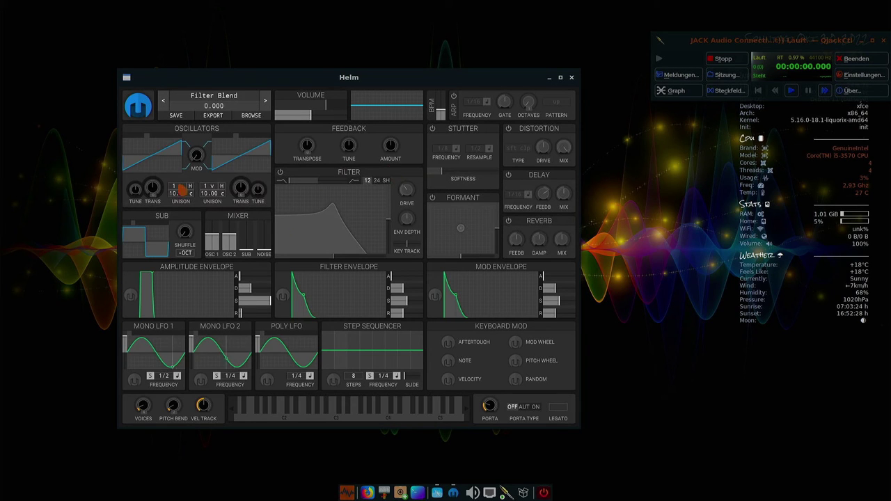
# Play notes on Helm's on-screen keyboard, close the volume control, then close Helm
pyautogui.moveTo(338, 411); pyautogui.dragTo(384, 418)
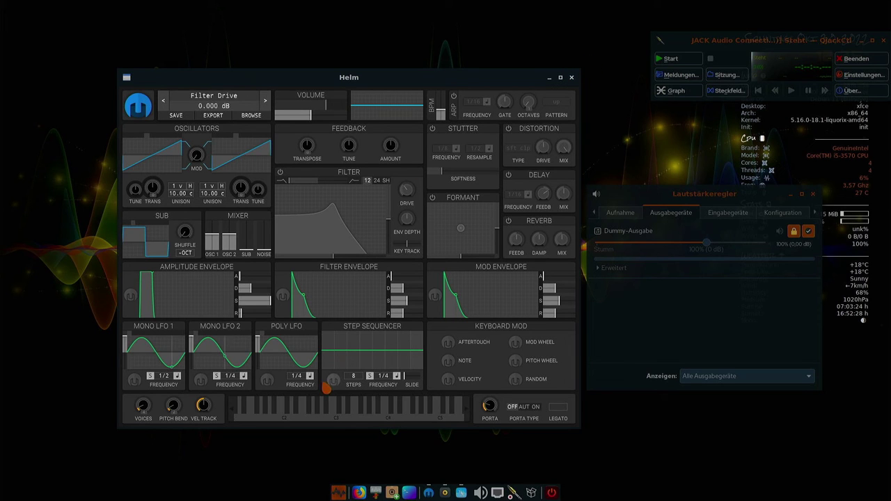
pyautogui.moveTo(322, 395)
pyautogui.mouseDown()
pyautogui.moveTo(334, 408)
pyautogui.moveTo(417, 407)
pyautogui.moveTo(340, 410)
pyautogui.mouseUp()
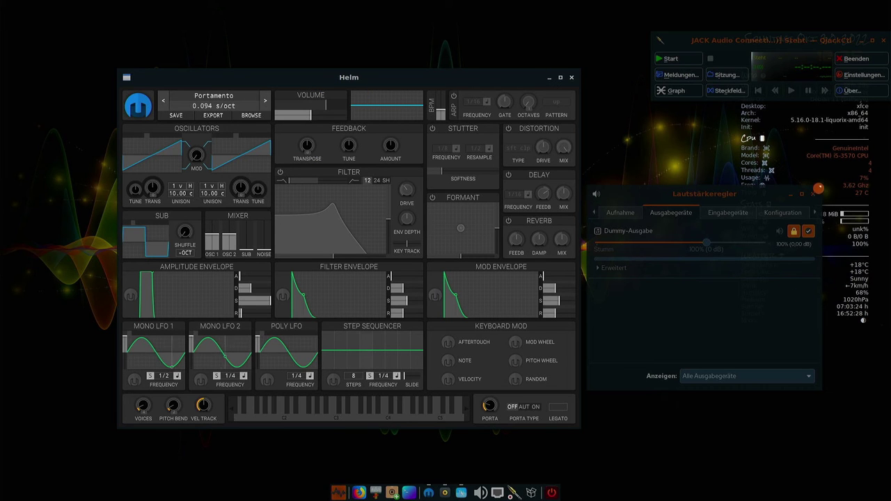
pyautogui.click(812, 195)
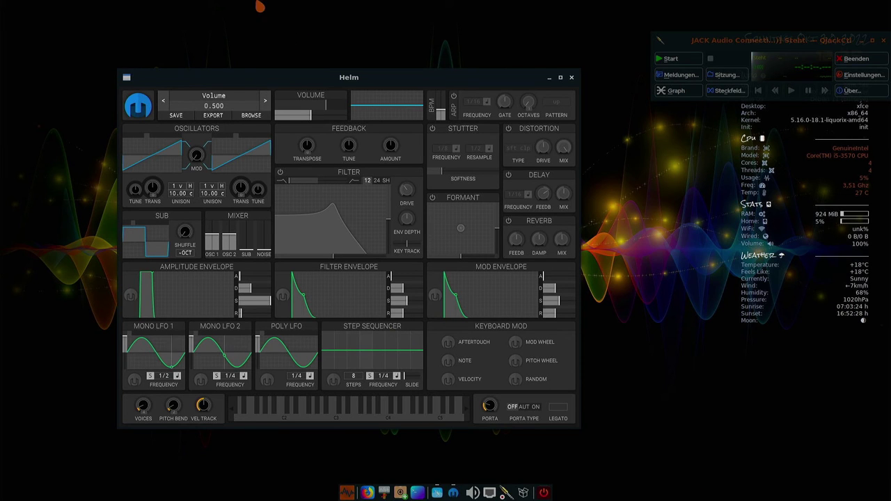
pyautogui.moveTo(340, 81); pyautogui.dragTo(398, 80)
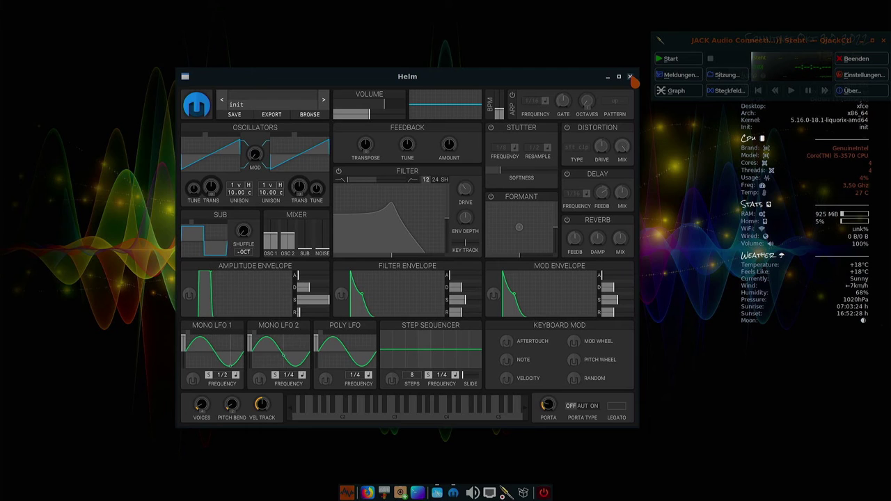
pyautogui.click(629, 77)
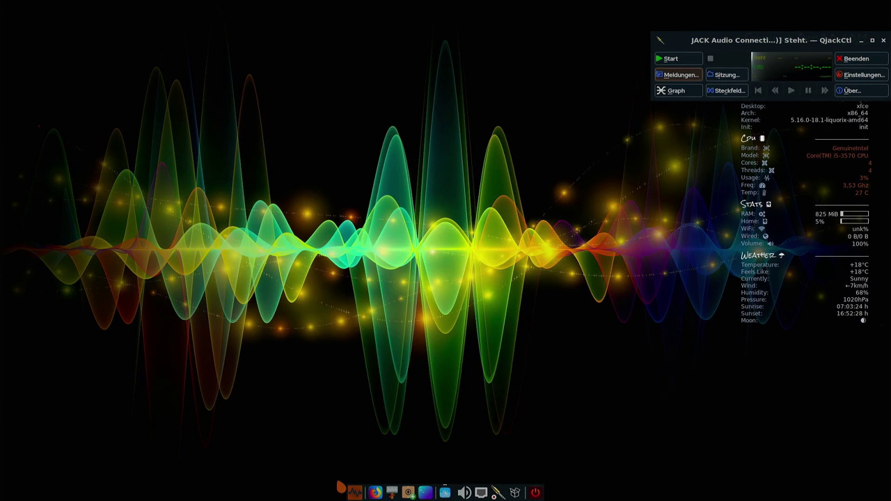
# Launch Hydrogen from the Whisker Menu's Multimedia list
pyautogui.click(354, 492)
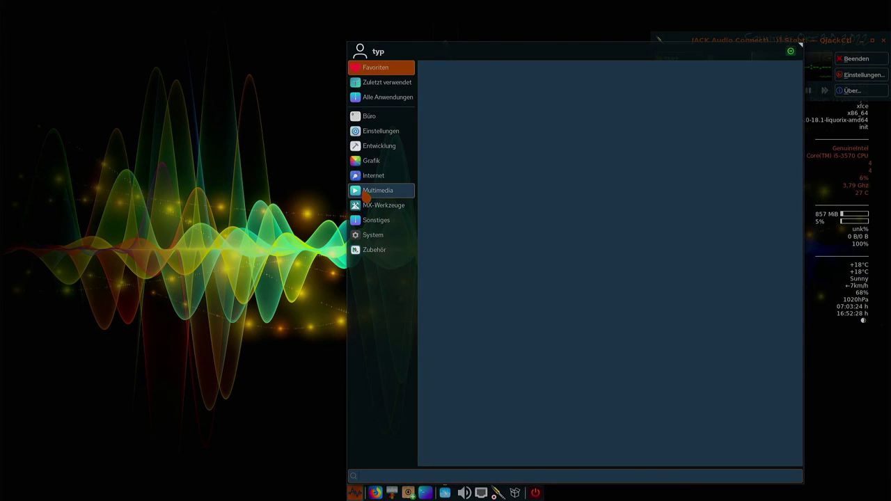
pyautogui.click(364, 197)
pyautogui.scroll(-5, 480, 240)
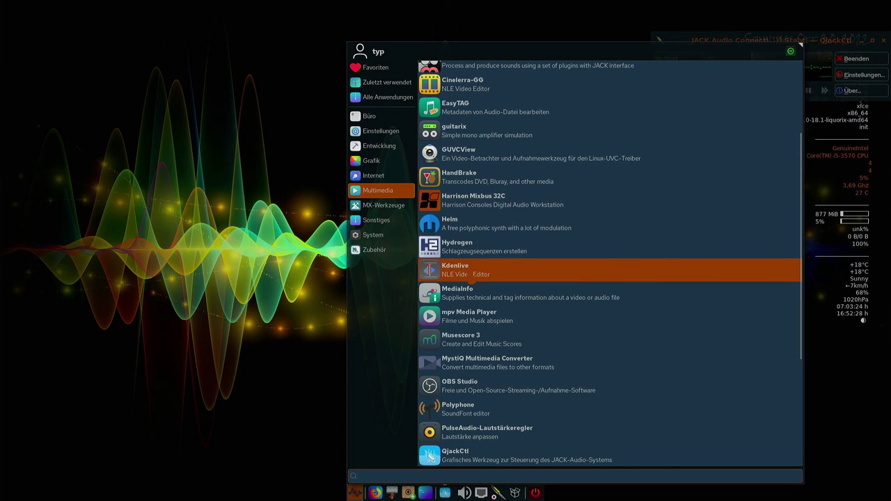
pyautogui.click(473, 251)
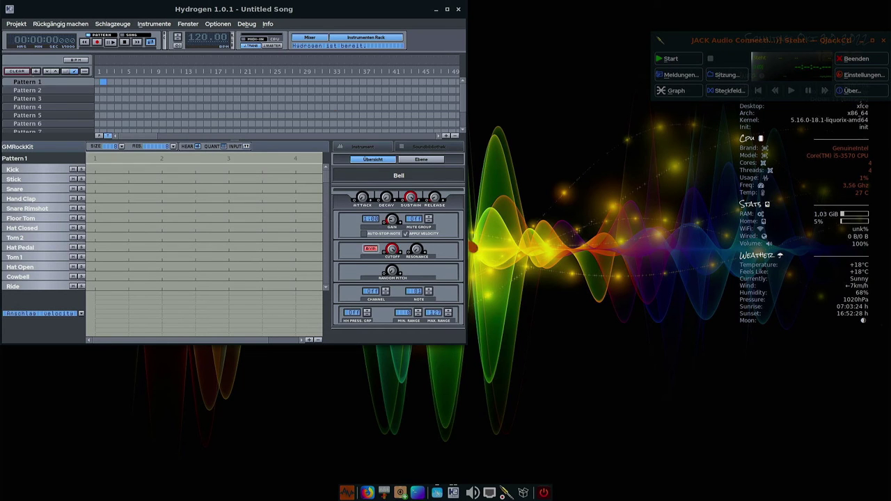
# Arrange Hydrogen's mixer below the pattern editor, with the main window in front
pyautogui.moveTo(149, 11); pyautogui.dragTo(326, 51)
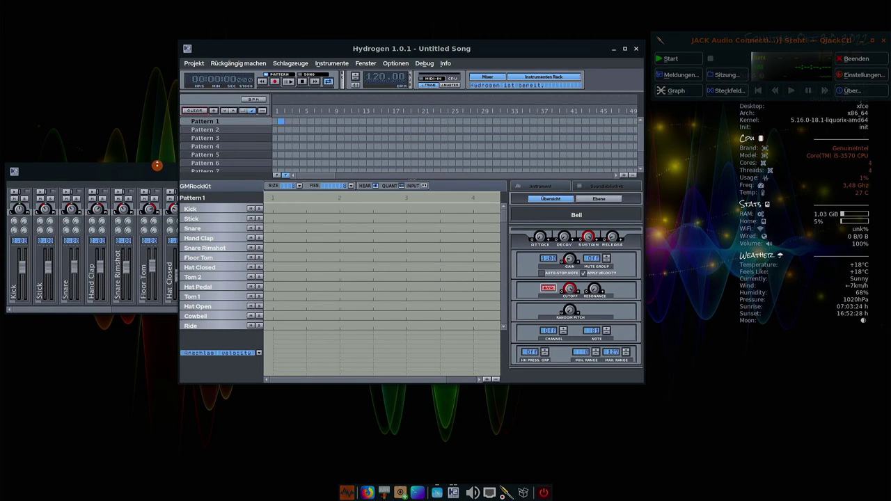
pyautogui.moveTo(154, 174); pyautogui.dragTo(201, 306)
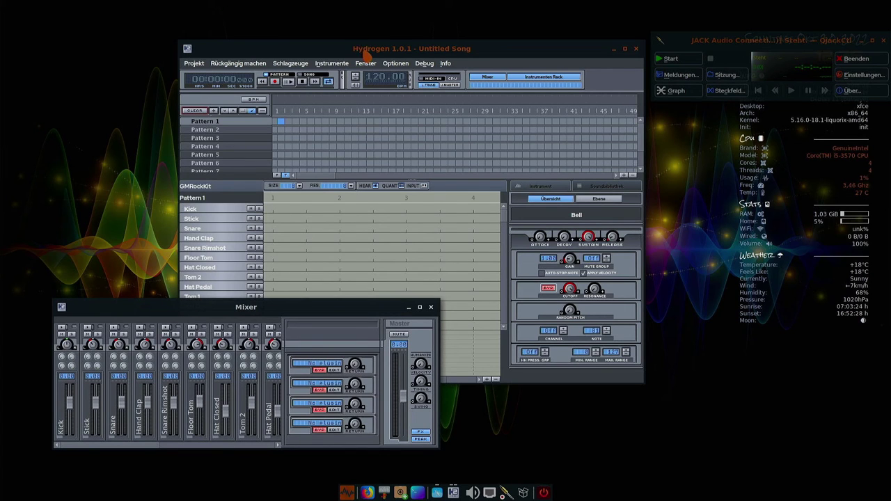
pyautogui.moveTo(364, 53); pyautogui.dragTo(369, 32)
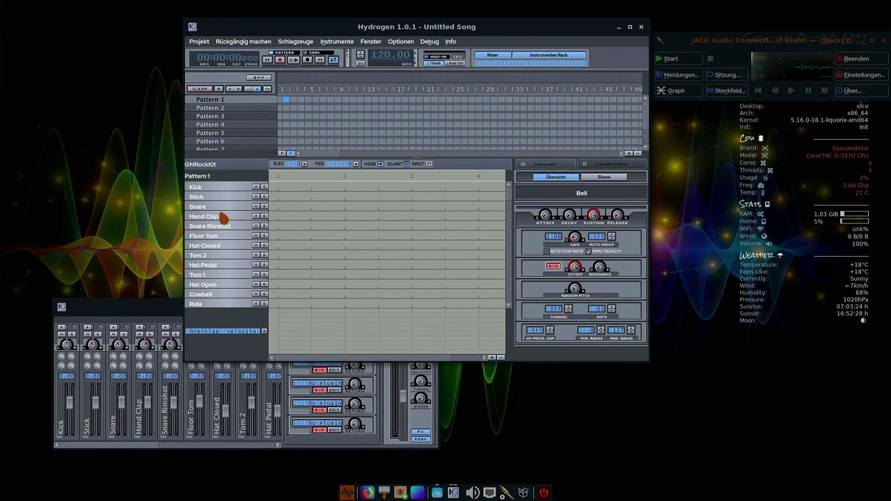
# Start song playback, then quit Hydrogen choosing Änderungen verwerfen
pyautogui.click(300, 61)
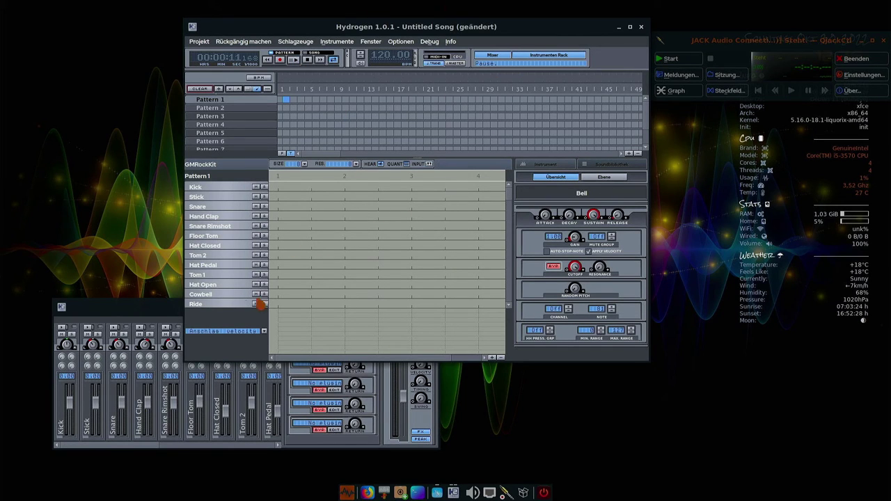
pyautogui.click(97, 317)
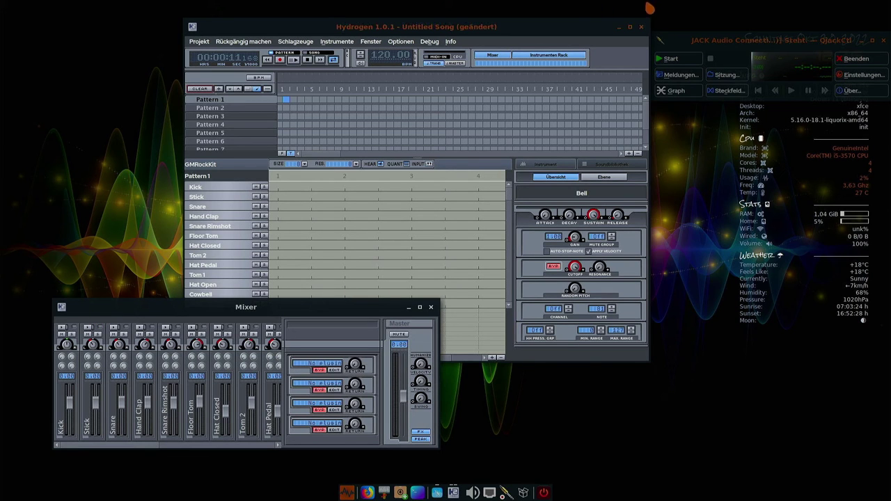
pyautogui.click(641, 27)
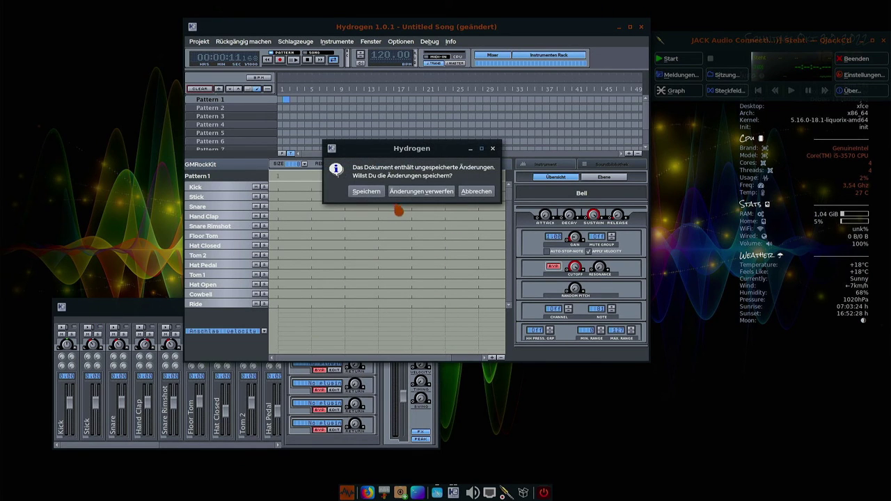
pyautogui.click(405, 192)
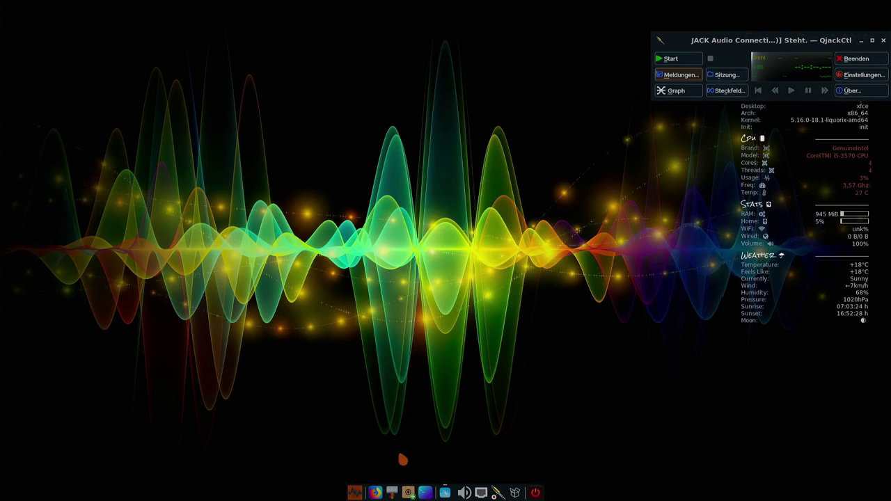
# Launch Kdenlive on an untitled project and move its window up and right
pyautogui.click(355, 492)
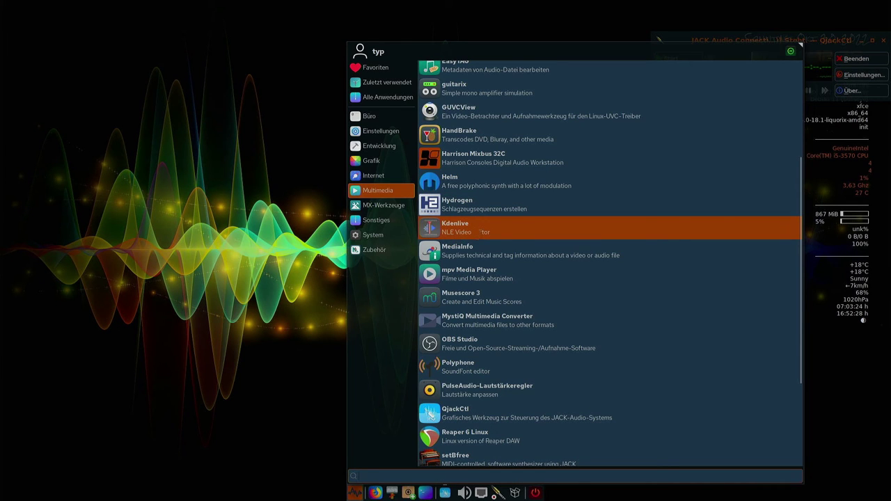
pyautogui.click(464, 231)
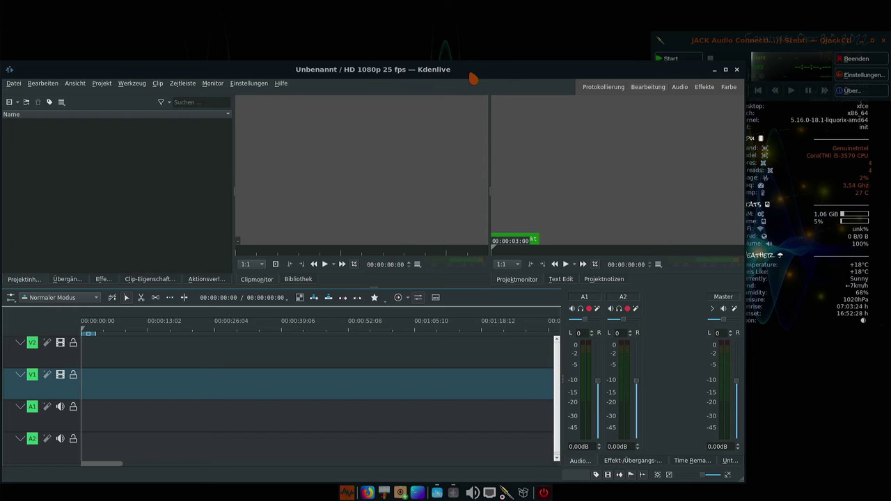
pyautogui.moveTo(471, 71); pyautogui.dragTo(569, 43)
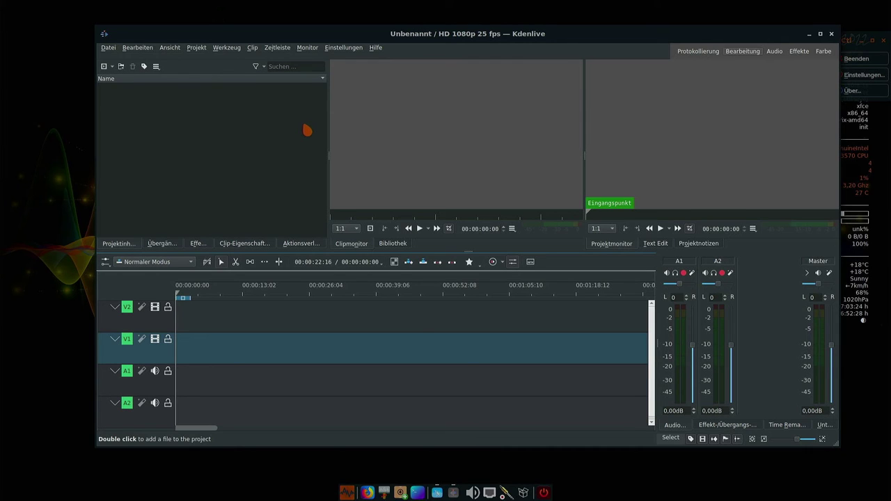
# Look over Kdenlive's Hilfe menu, close Kdenlive, and reopen the Whisker Menu
pyautogui.click(376, 48)
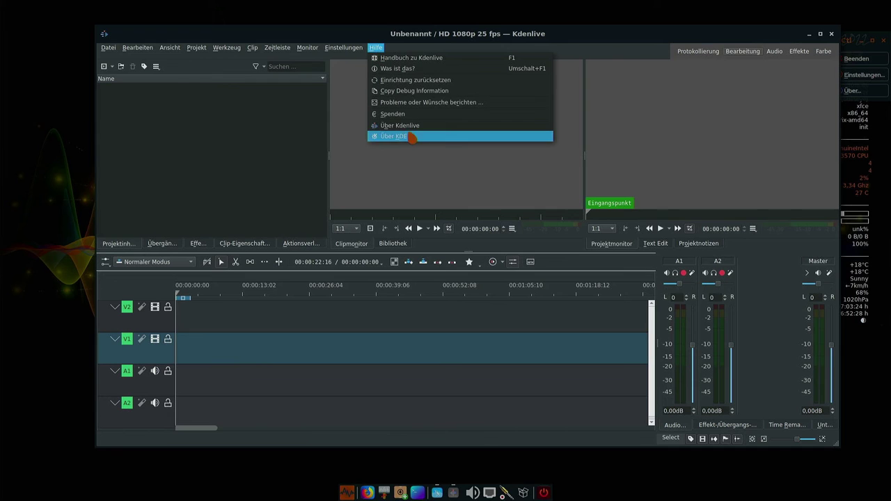
pyautogui.click(185, 213)
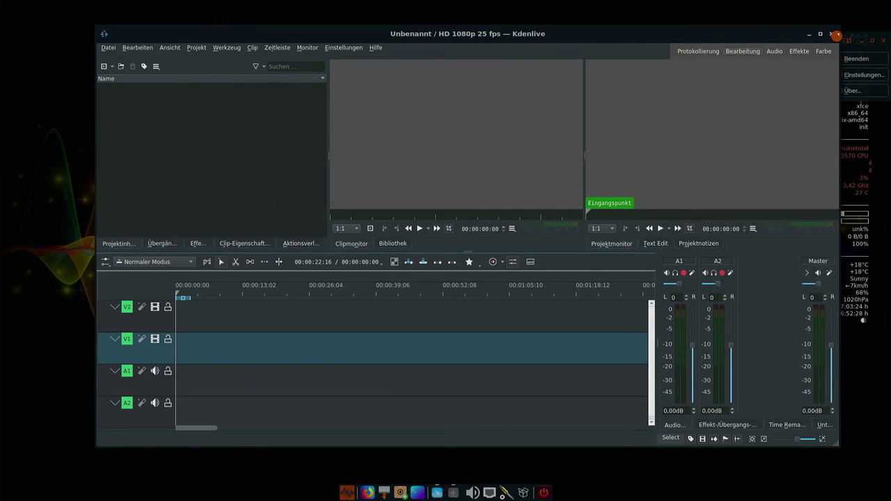
pyautogui.click(831, 34)
pyautogui.press('super')
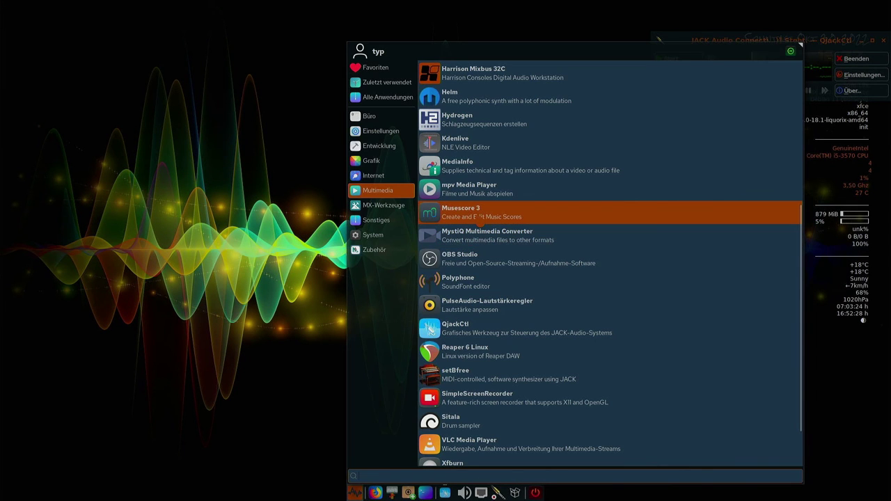
# Launch MuseScore 3, choose Nicht senden, set QWERTZ keyboard, decline the tour, and finish setup
pyautogui.click(457, 215)
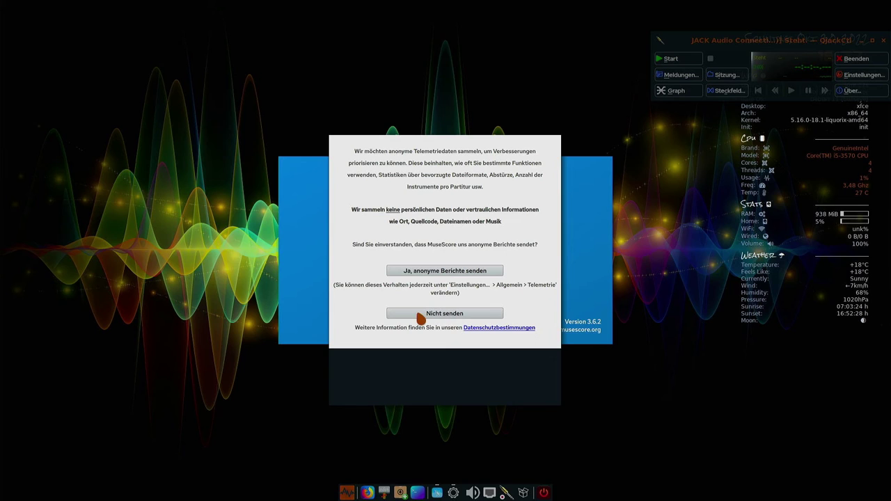
pyautogui.click(420, 317)
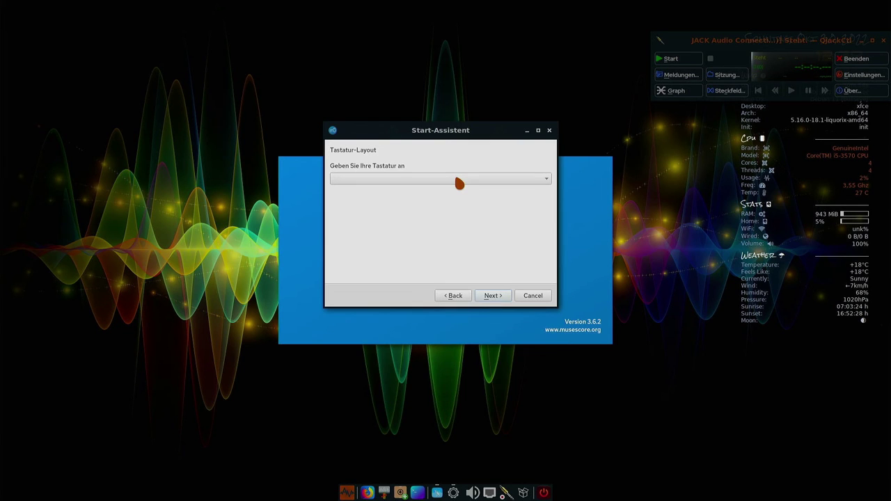
pyautogui.click(455, 178)
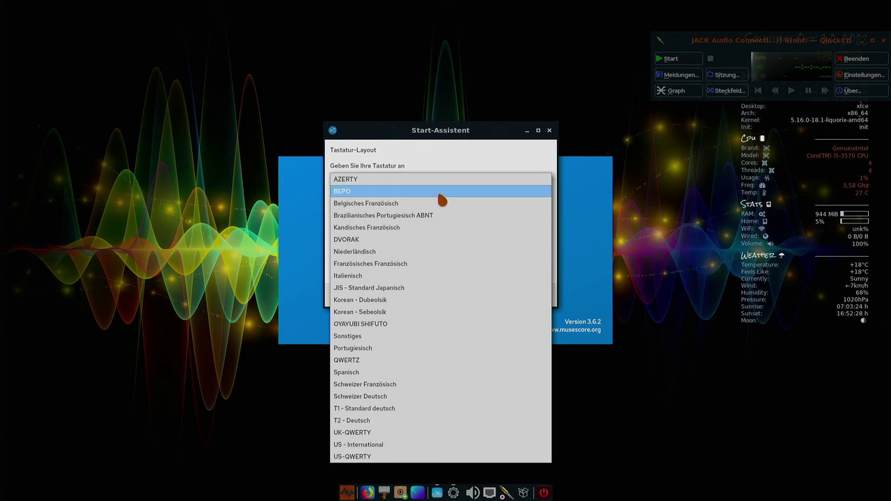
pyautogui.click(413, 362)
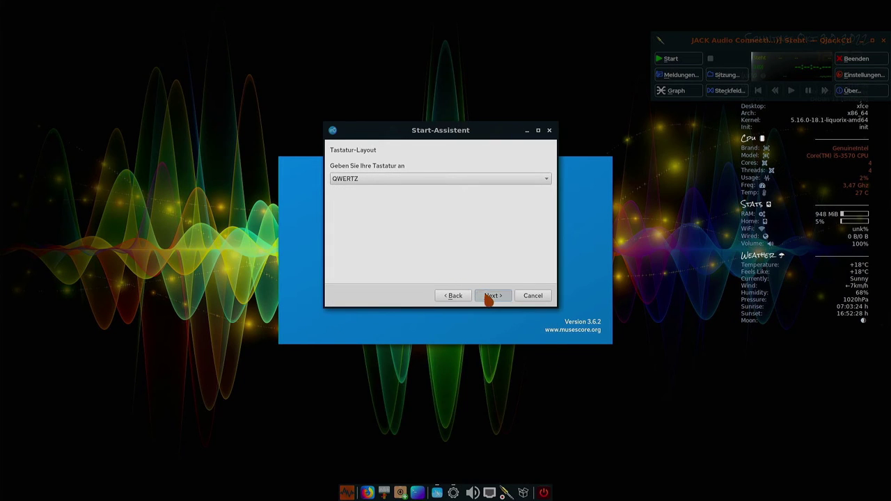
pyautogui.click(491, 296)
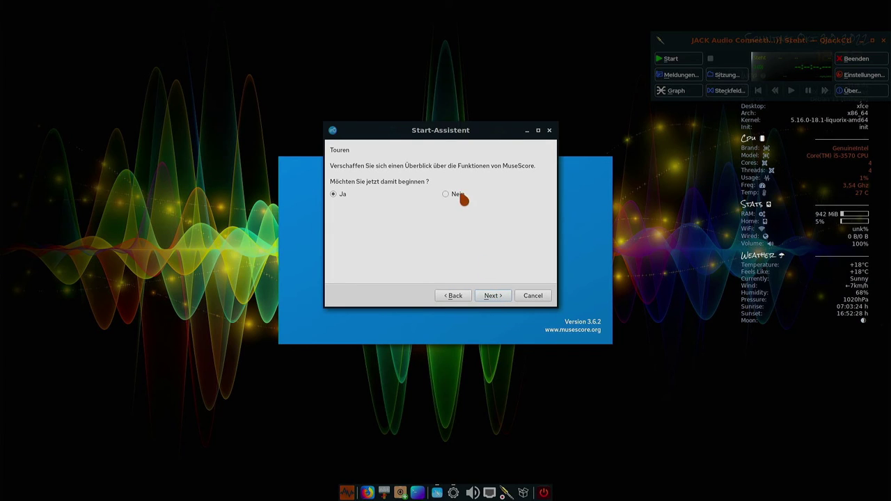
pyautogui.click(492, 296)
pyautogui.click(493, 295)
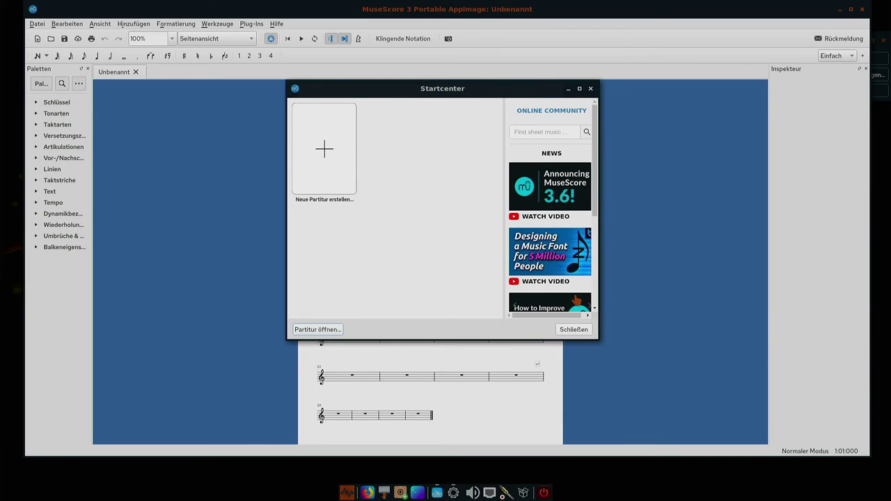
# Dismiss the Startcenter to reveal the blank untitled score and zoom in on it
pyautogui.click(581, 331)
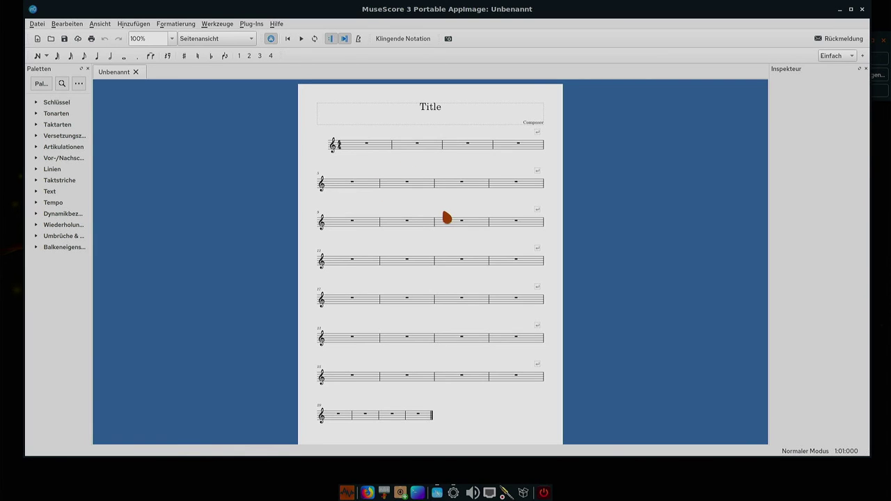
pyautogui.scroll(2, 411, 225)
pyautogui.scroll(2, 354, 142)
pyautogui.scroll(2, 375, 199)
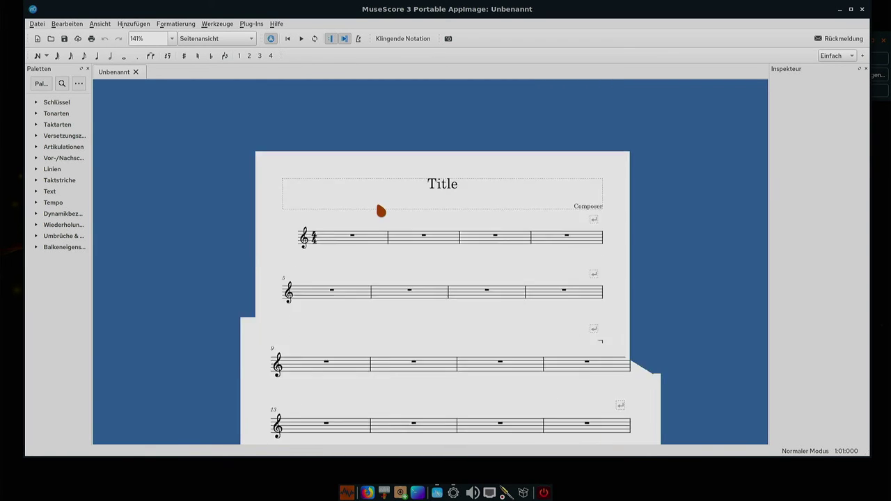
# Enter and leave editing of the score's Title text, scrolling around the empty 4/4 score
pyautogui.doubleClick(470, 182)
pyautogui.scroll(-10, 407, 249)
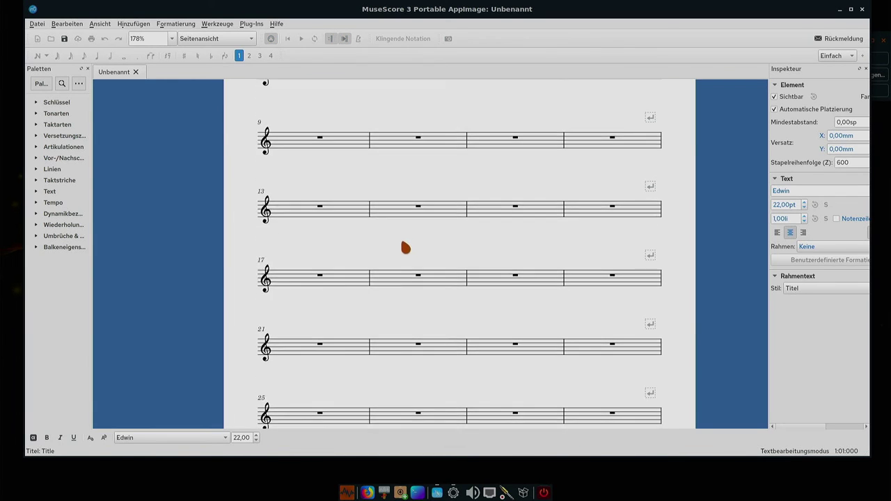
pyautogui.scroll(10, 405, 250)
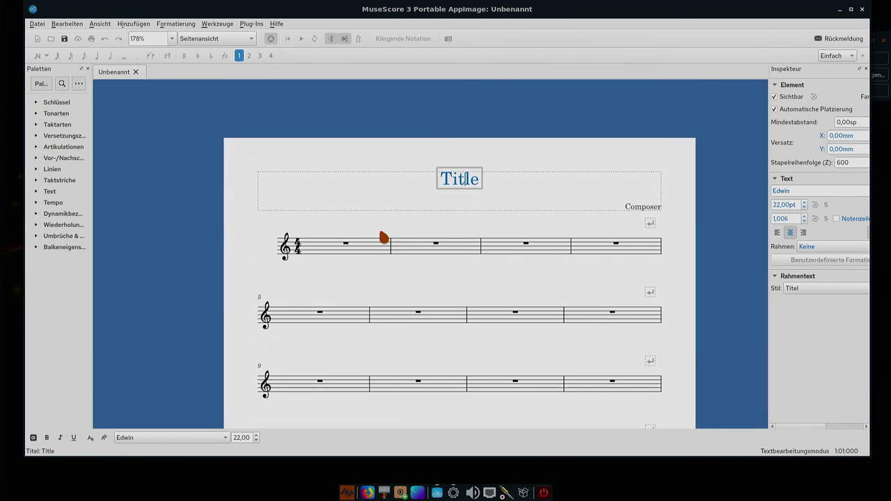
pyautogui.click(462, 263)
pyautogui.scroll(-5, 377, 260)
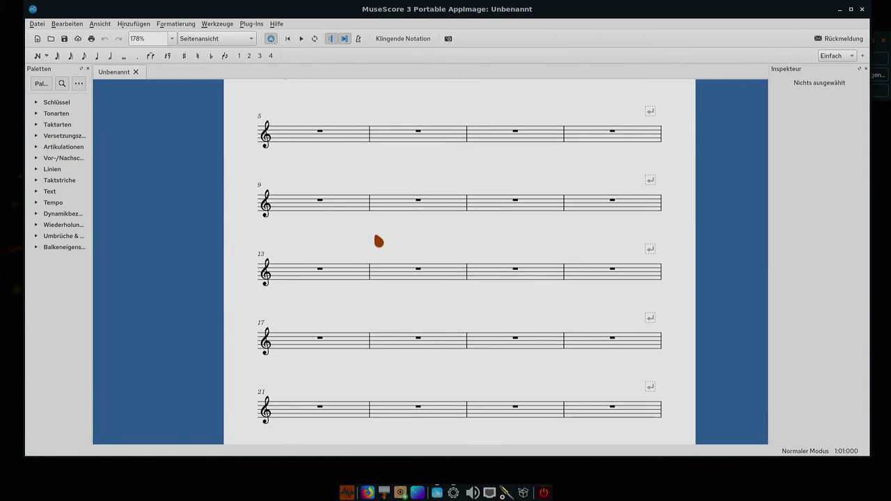
pyautogui.scroll(-2, 380, 241)
pyautogui.scroll(8, 380, 241)
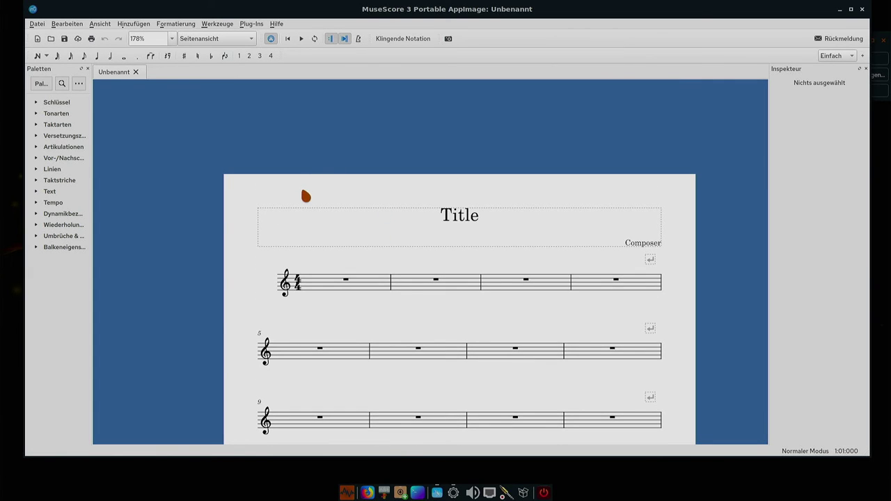
pyautogui.scroll(-2, 360, 208)
pyautogui.scroll(1, 512, 220)
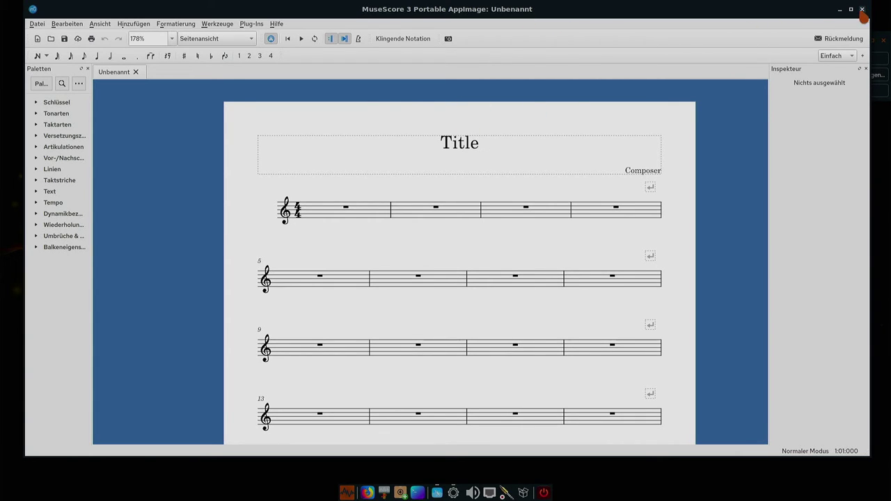
# Nudge the window, glance at the Formatierung menu, then close MuseScore 3
pyautogui.moveTo(809, 10)
pyautogui.mouseDown()
pyautogui.moveTo(819, 17)
pyautogui.moveTo(811, 22)
pyautogui.mouseUp()
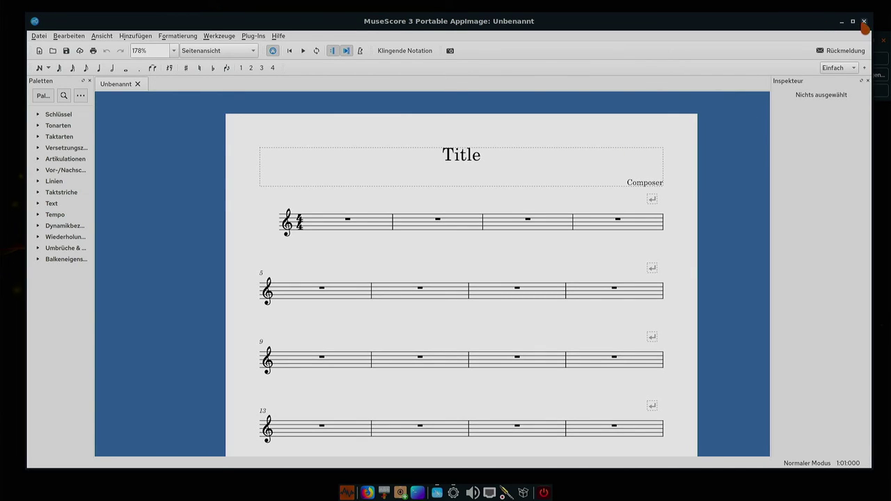
pyautogui.click(164, 36)
pyautogui.click(165, 37)
pyautogui.scroll(-5, 495, 232)
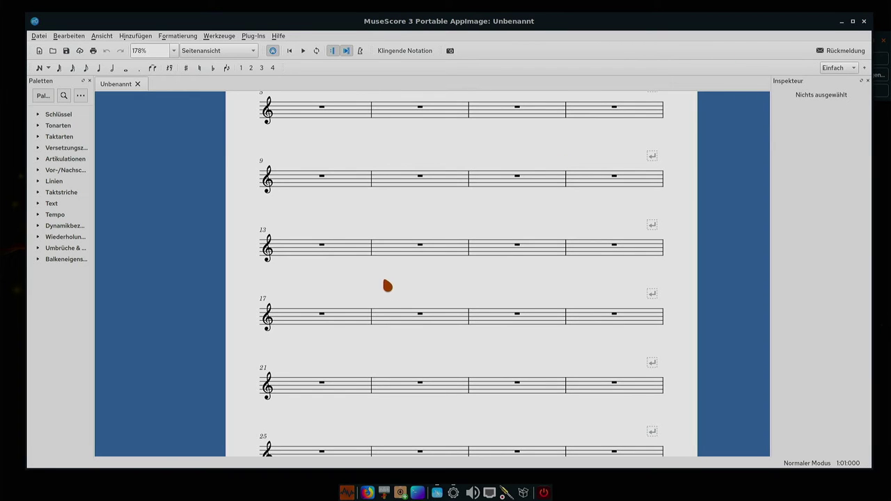
pyautogui.click(863, 22)
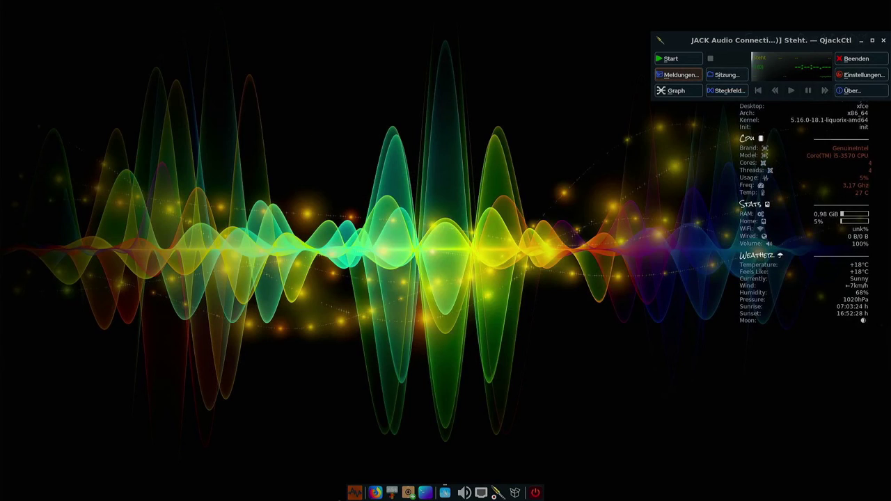
pyautogui.click(355, 492)
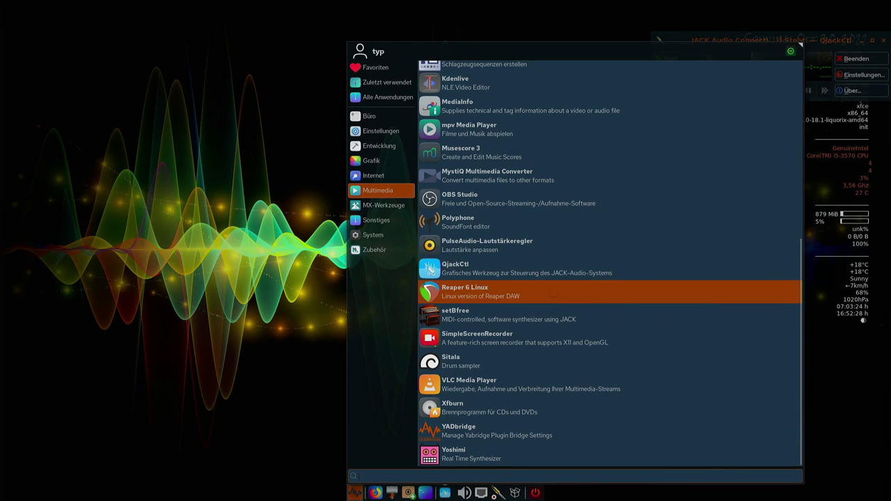
pyautogui.click(468, 293)
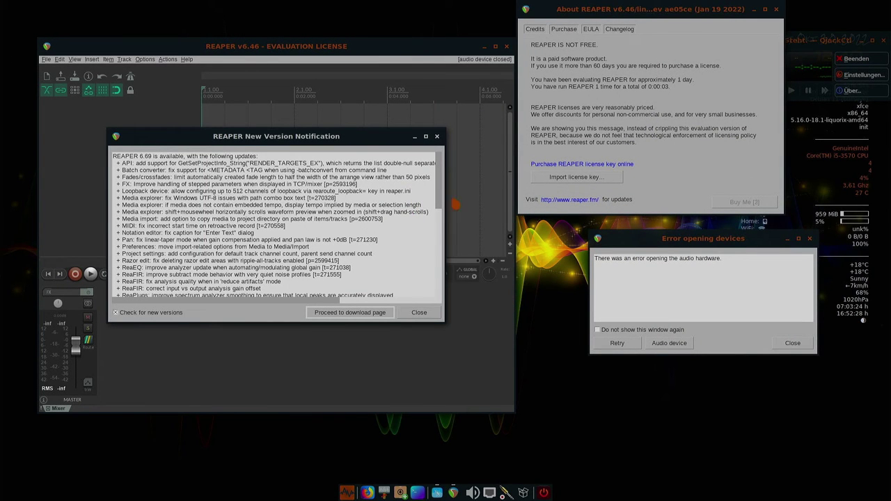
pyautogui.click(420, 313)
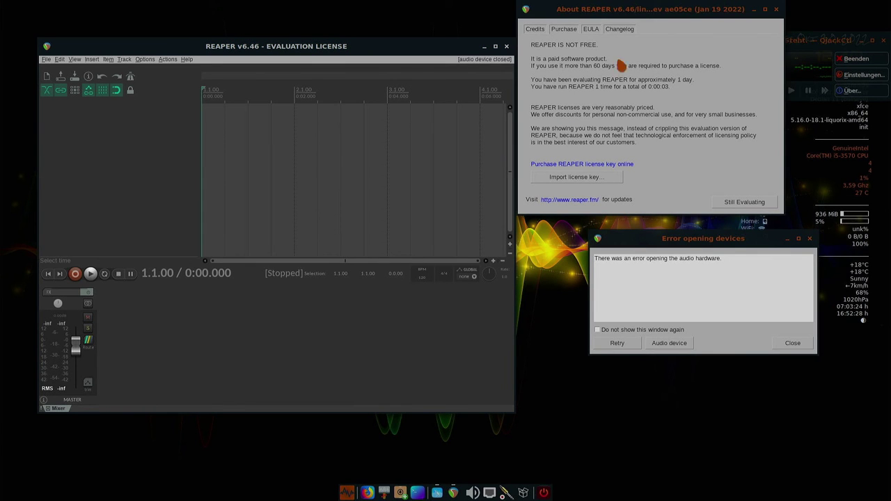
pyautogui.click(776, 9)
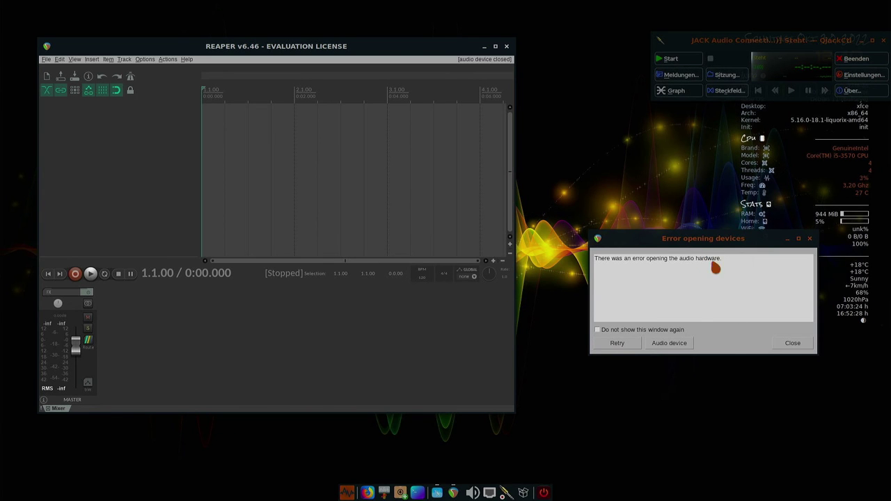
pyautogui.click(792, 343)
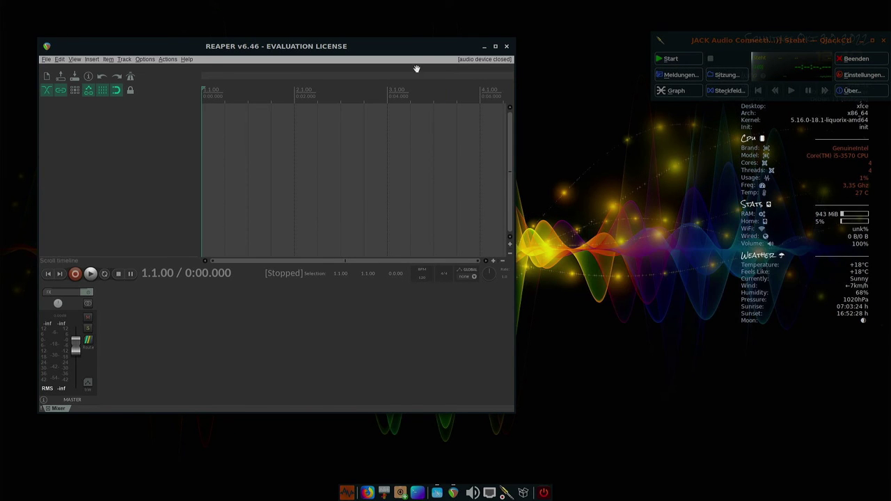
pyautogui.click(496, 47)
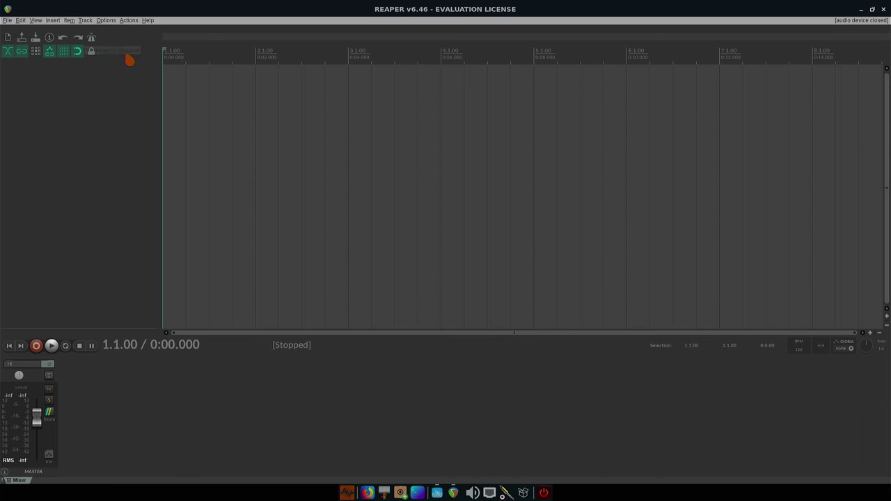
pyautogui.click(7, 21)
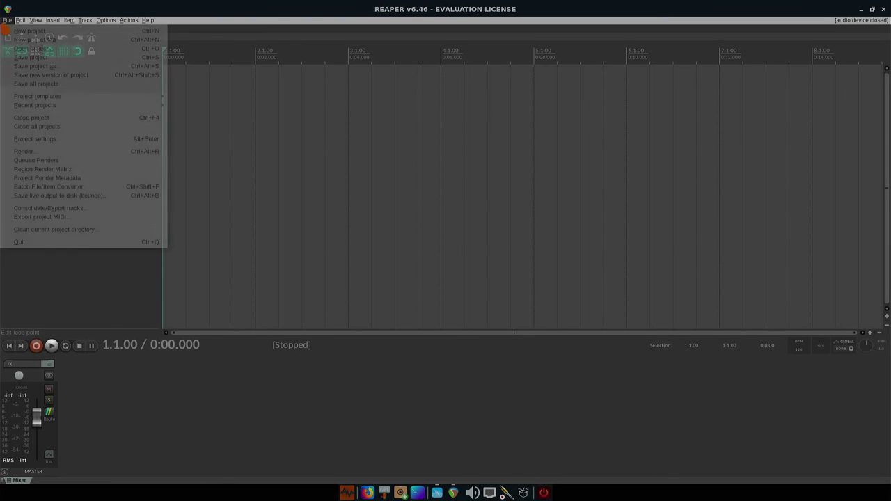
pyautogui.click(87, 305)
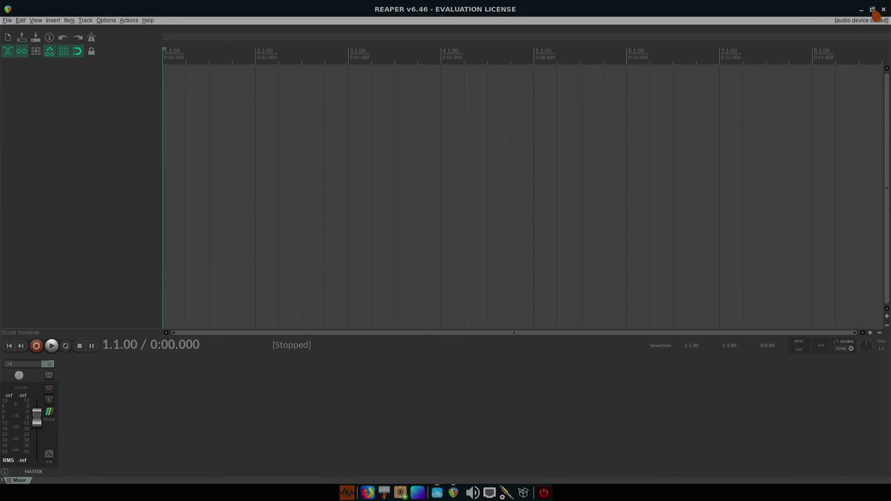
pyautogui.click(883, 9)
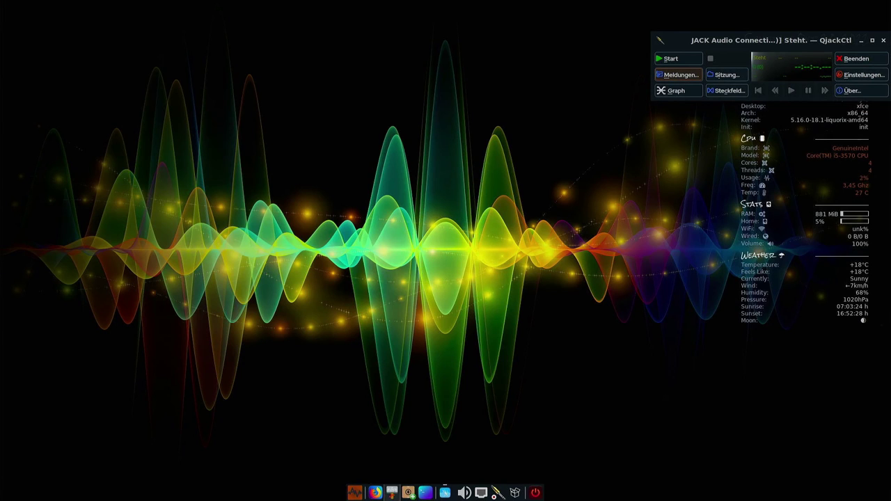
# Launch the setBfree organ from the Multimedia applications menu
pyautogui.click(355, 492)
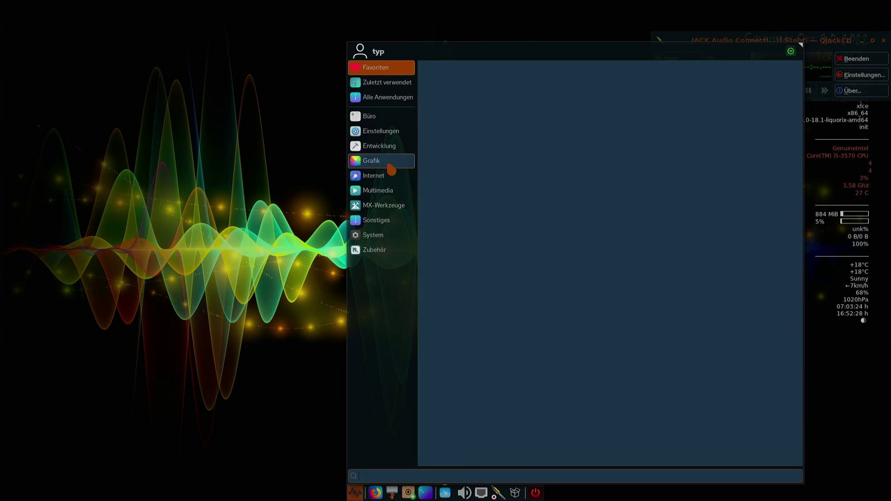
pyautogui.click(378, 190)
pyautogui.scroll(-6, 460, 236)
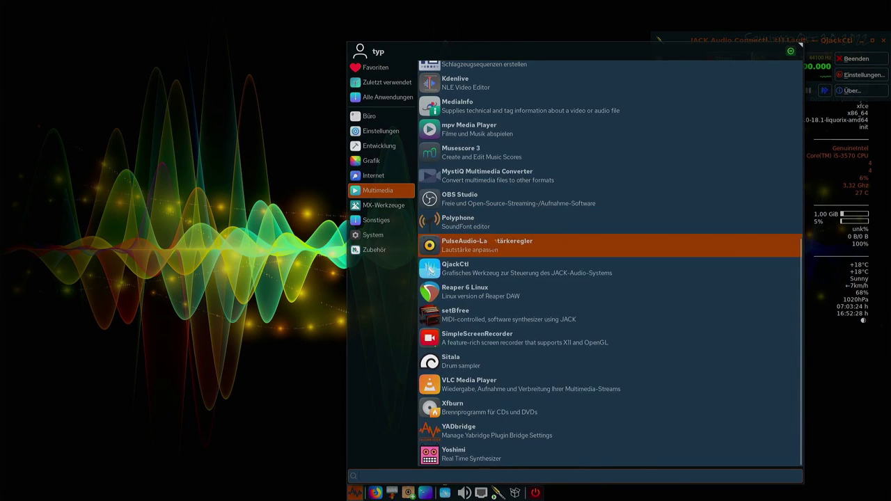
pyautogui.click(473, 324)
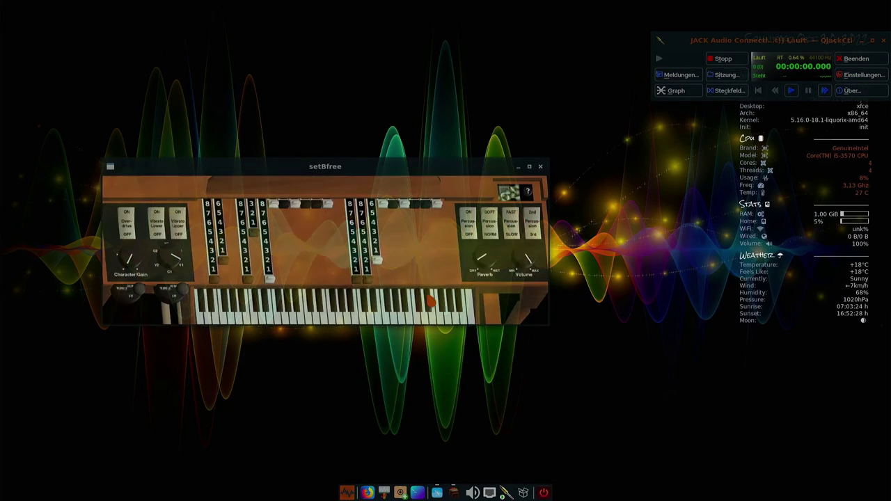
# Play two notes on the organ keyboard, centre its window, and open QjackCtl's Graph
pyautogui.click(276, 316)
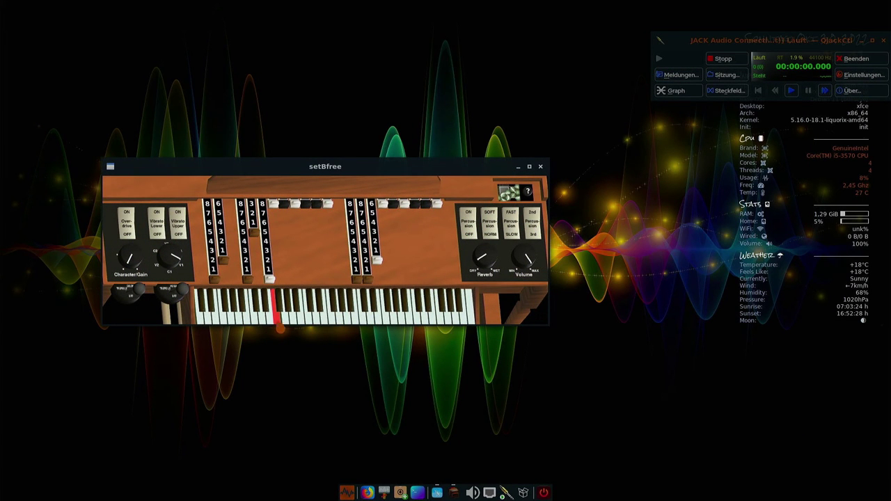
pyautogui.click(333, 310)
pyautogui.moveTo(343, 171); pyautogui.dragTo(470, 165)
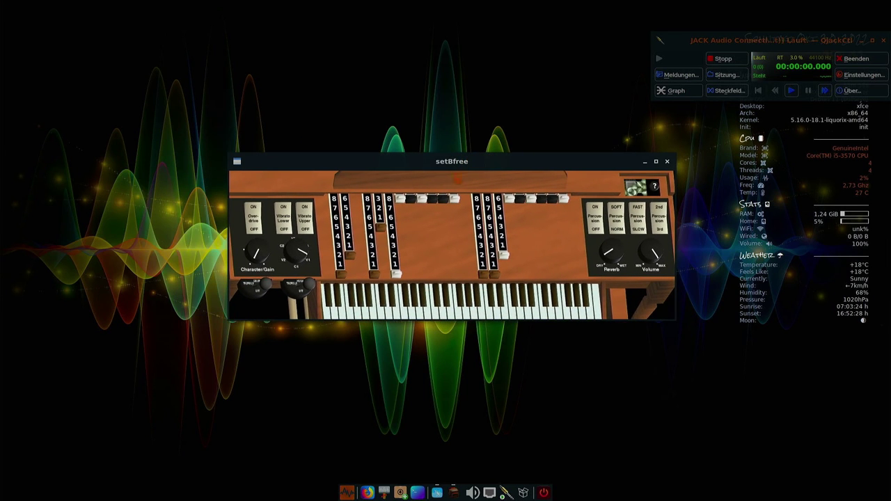
pyautogui.click(675, 91)
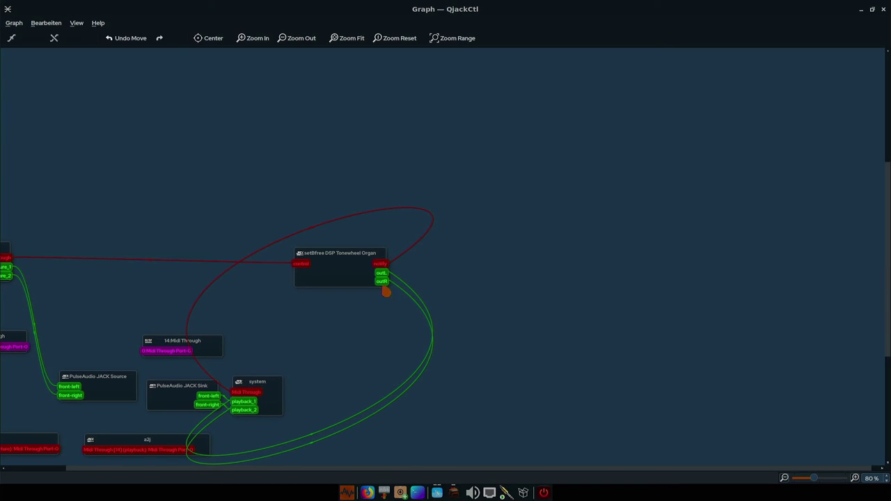
# Drag the setBfree DSP Tonewheel Organ node and nearby nodes left in the graph
pyautogui.moveTo(341, 254); pyautogui.dragTo(100, 274)
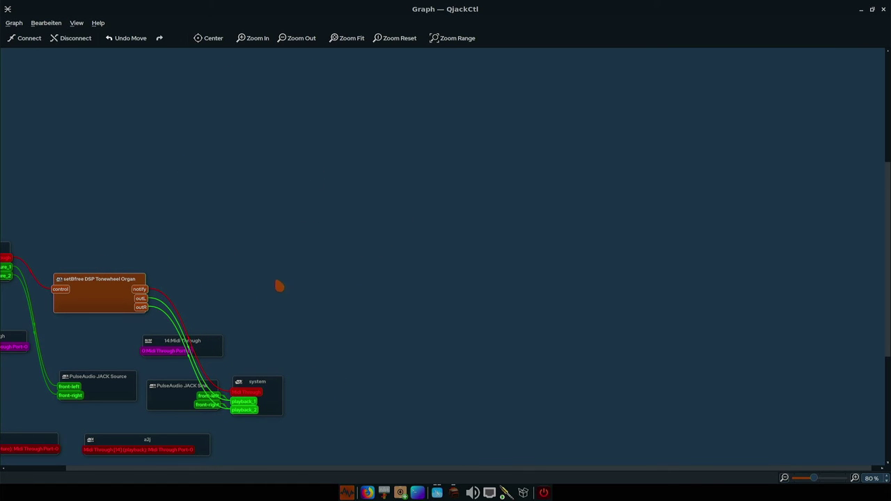
pyautogui.moveTo(215, 286); pyautogui.dragTo(342, 279)
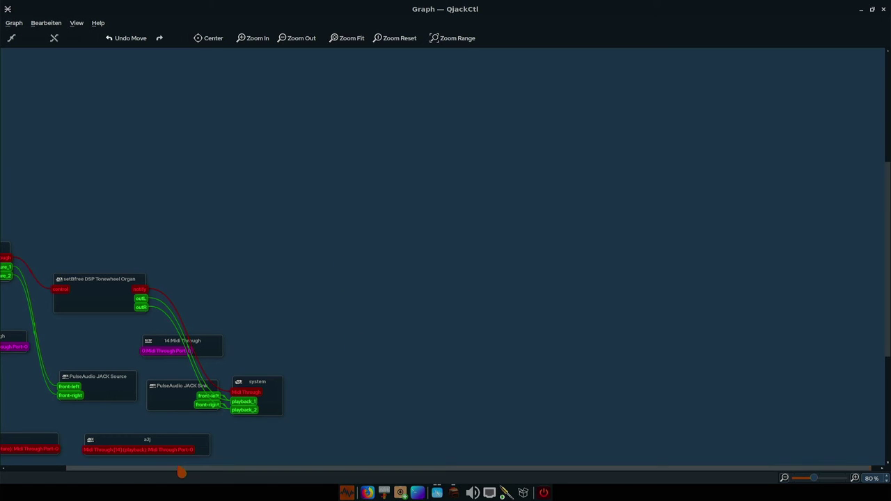
pyautogui.moveTo(181, 473); pyautogui.dragTo(83, 480)
pyautogui.scroll(-5, 155, 316)
pyautogui.scroll(3, 156, 317)
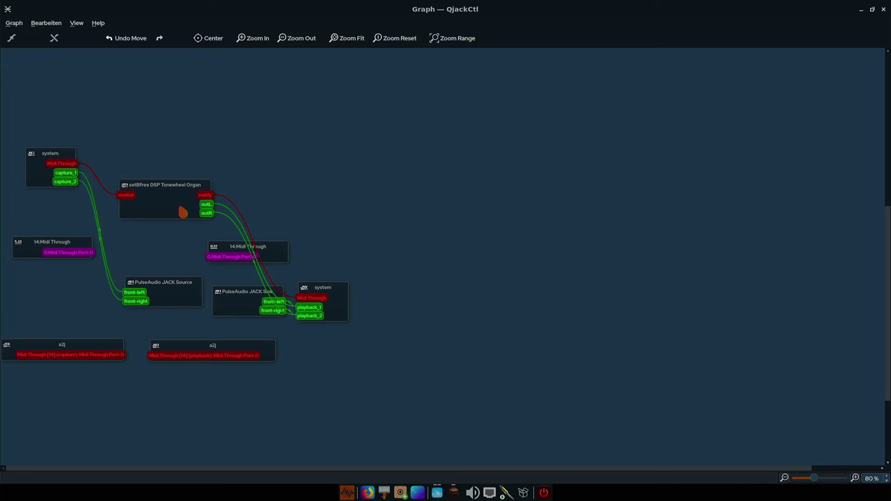
# Move the system playback node up-right, close the Graph, and bring the organ forward
pyautogui.moveTo(340, 308); pyautogui.dragTo(397, 229)
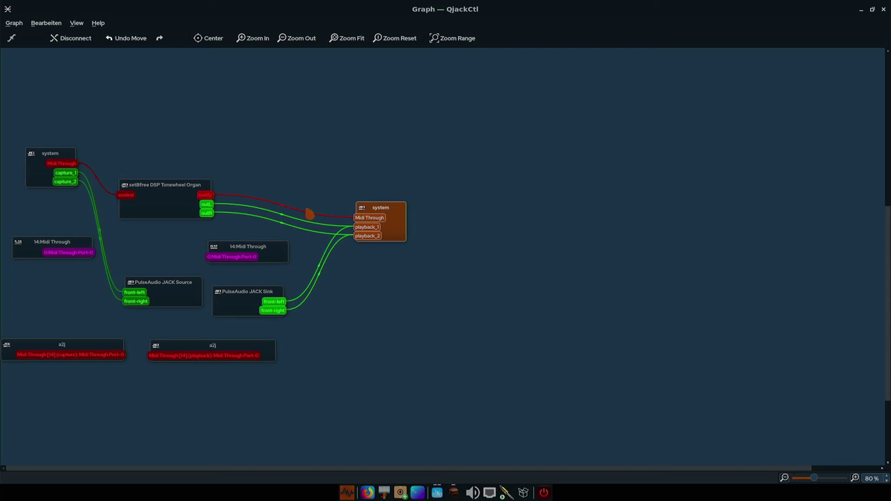
pyautogui.click(883, 10)
pyautogui.moveTo(426, 155); pyautogui.dragTo(395, 143)
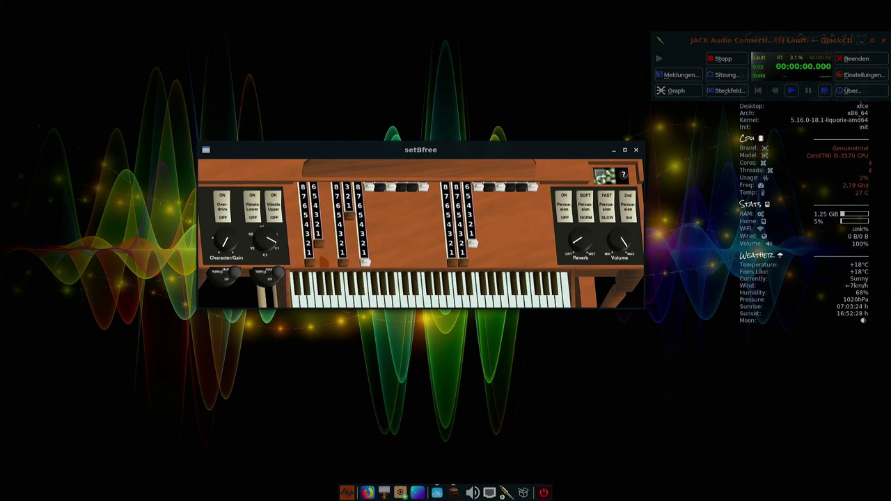
# Switch on Overdrive and upper Vibrato, play a note, then close setBfree
pyautogui.click(228, 203)
pyautogui.click(277, 210)
pyautogui.click(411, 296)
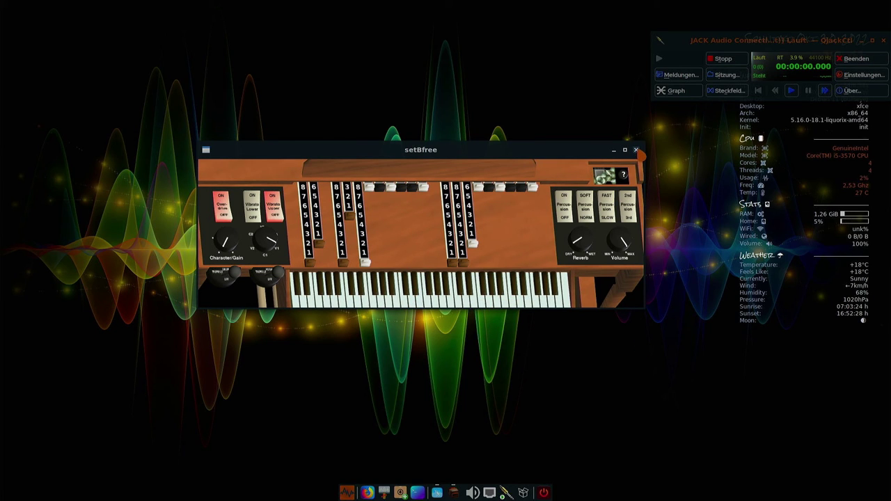
pyautogui.click(635, 150)
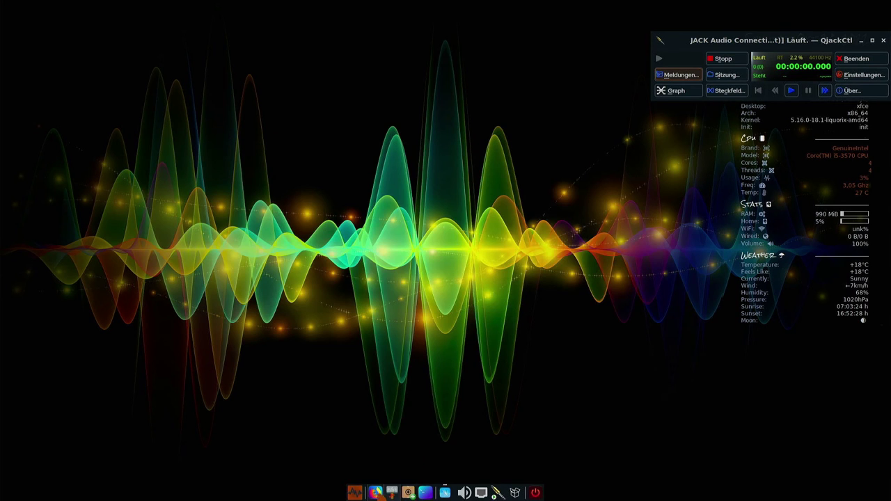
# Launch YADbridge from the Multimedia applications menu
pyautogui.click(355, 493)
pyautogui.click(378, 190)
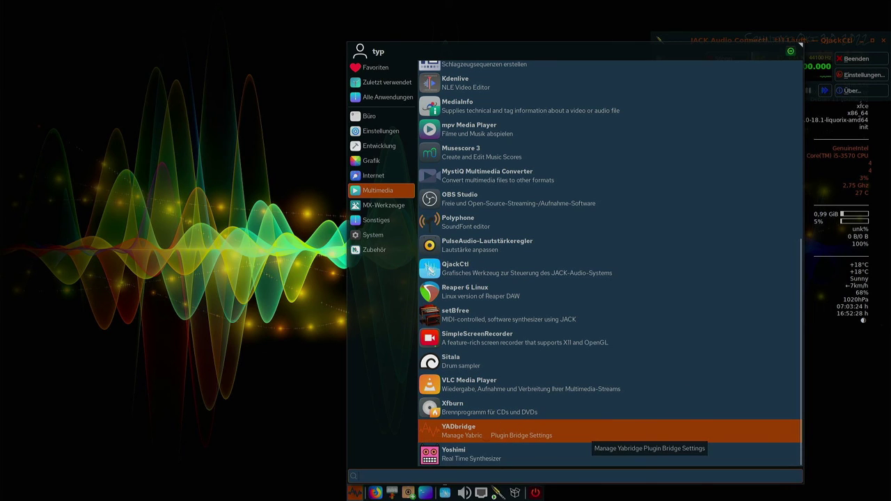
pyautogui.click(481, 435)
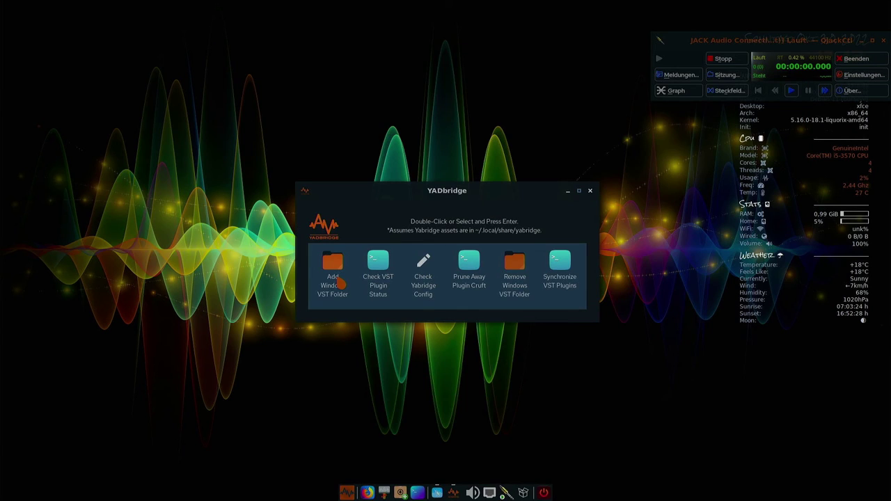